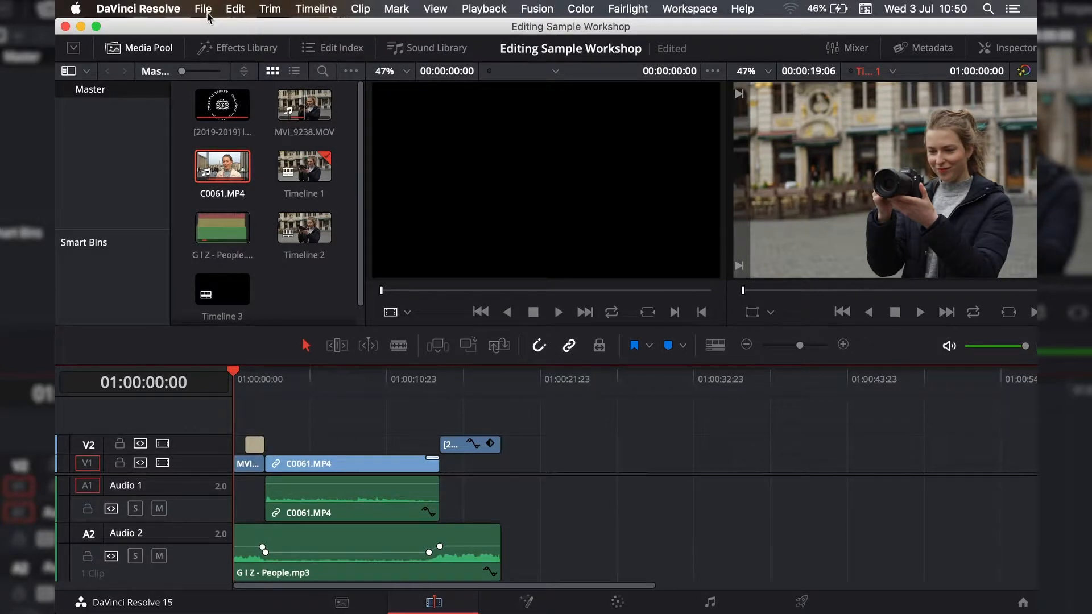
- Create a new project named "Editing Tutorial" without saving the changes to the current project
{"action": "left_click", "coordinate": [204, 9]}
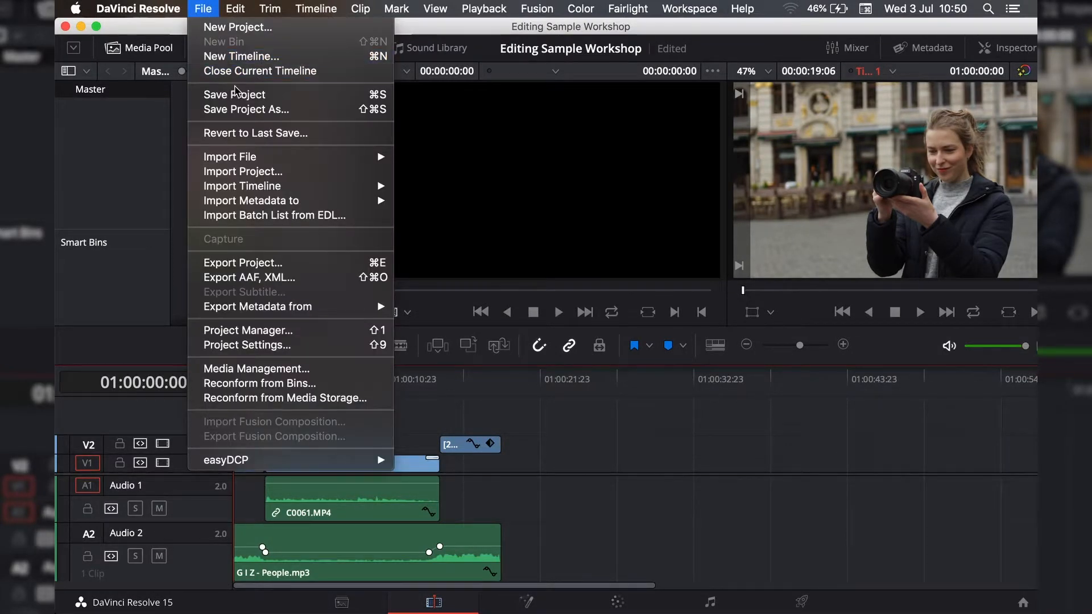
{"action": "left_click", "coordinate": [244, 28]}
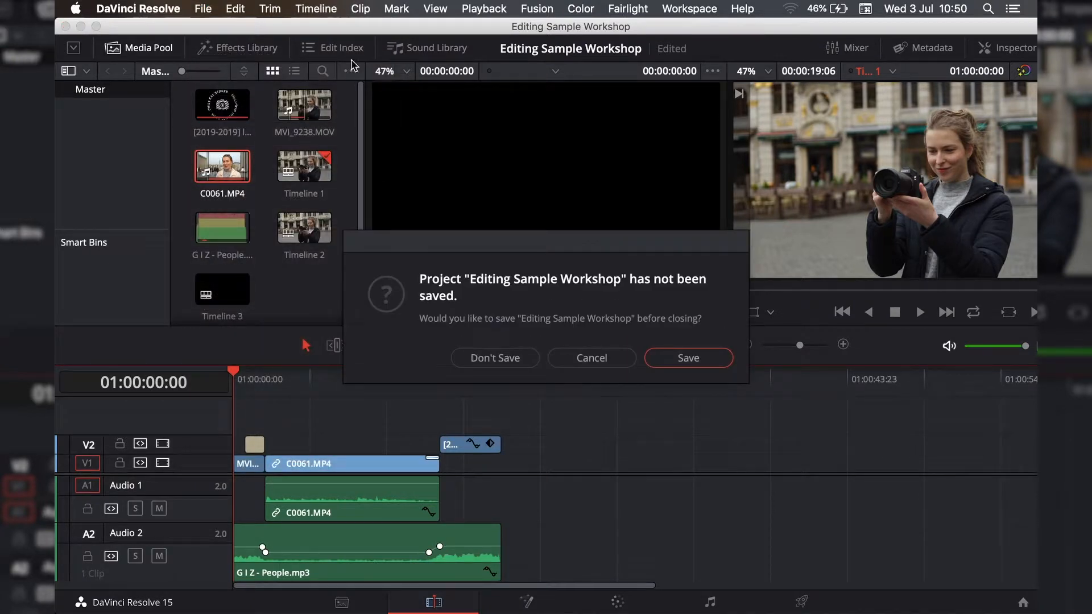
{"action": "left_click", "coordinate": [495, 358]}
{"action": "type", "text": "Editing Tutorial"}
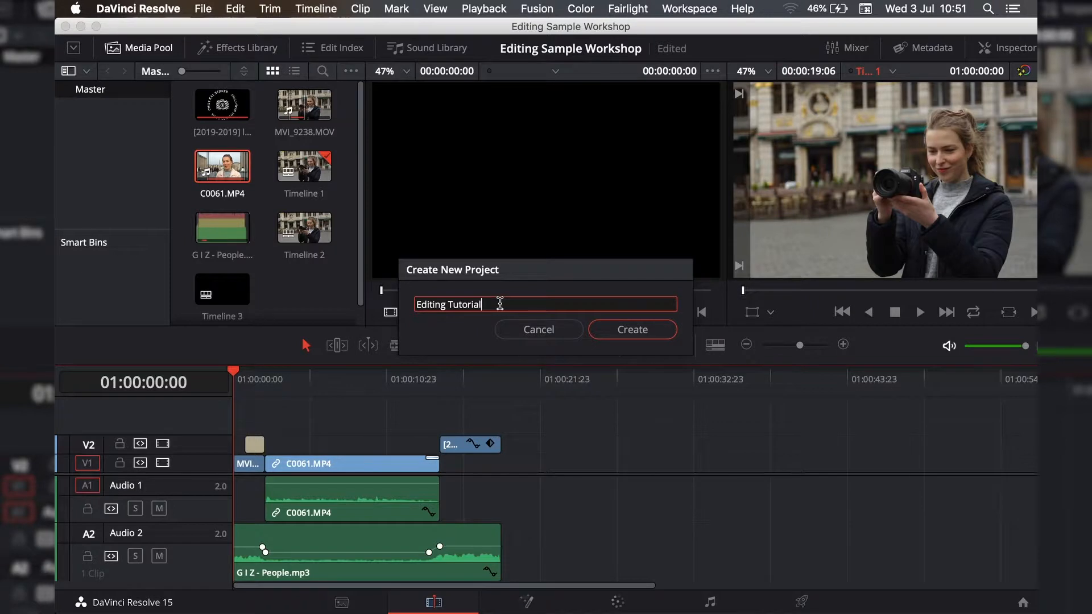
{"action": "left_click", "coordinate": [632, 330]}
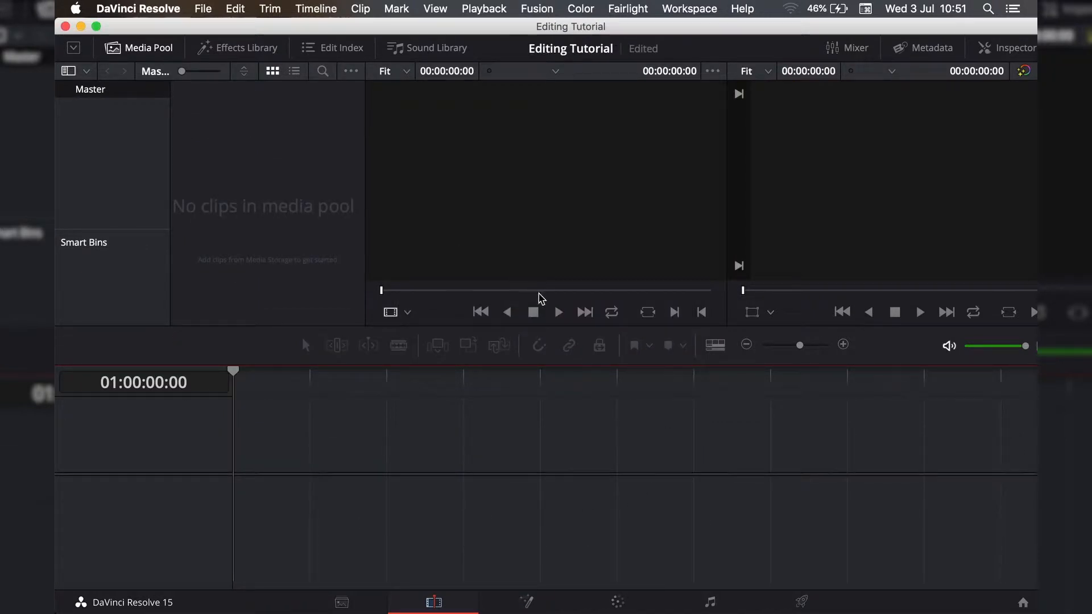
- Show the macOS on-screen keyboard viewer above the editing window
{"action": "left_click", "coordinate": [866, 10]}
{"action": "left_click", "coordinate": [848, 45]}
{"action": "left_click_drag", "start_coordinate": [873, 36], "coordinate": [876, 35]}
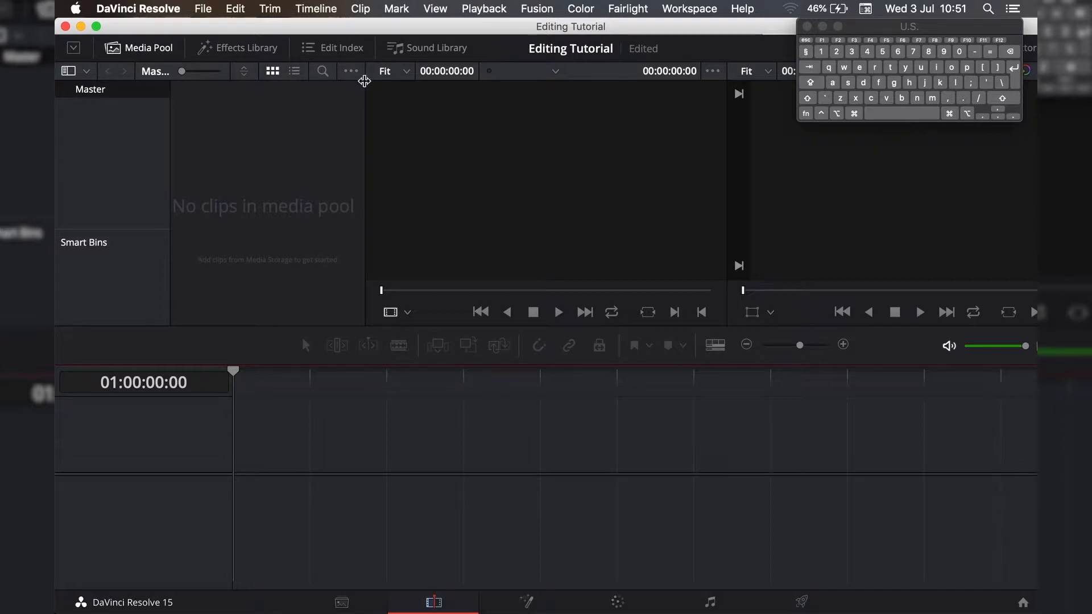
- Import all four files from the #Editing Tutorial folder into the media pool and close the Finder window
{"action": "left_click", "coordinate": [256, 237]}
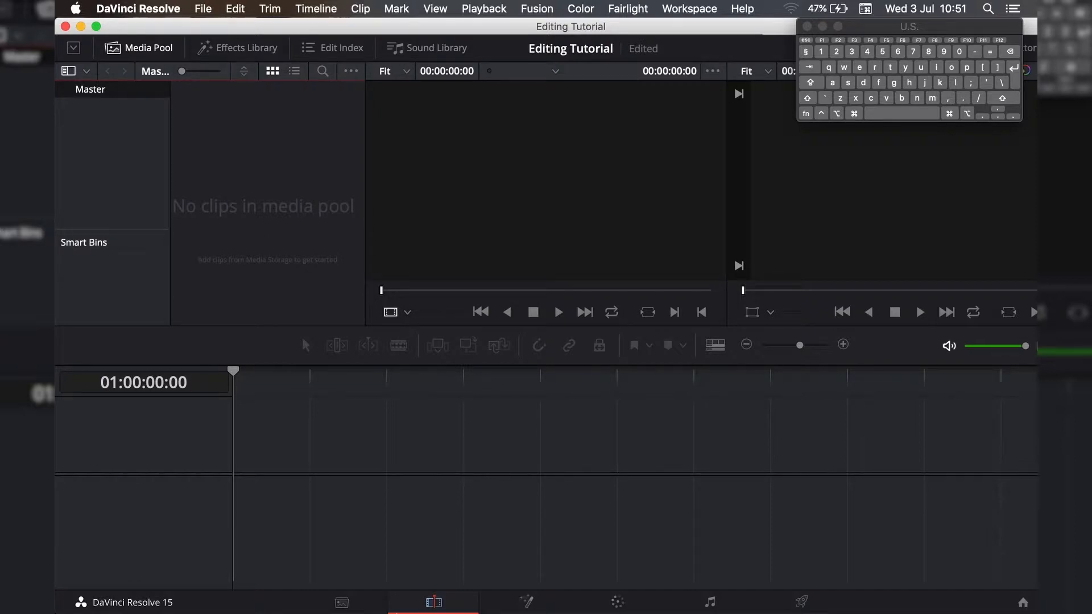
{"action": "left_click", "coordinate": [303, 604]}
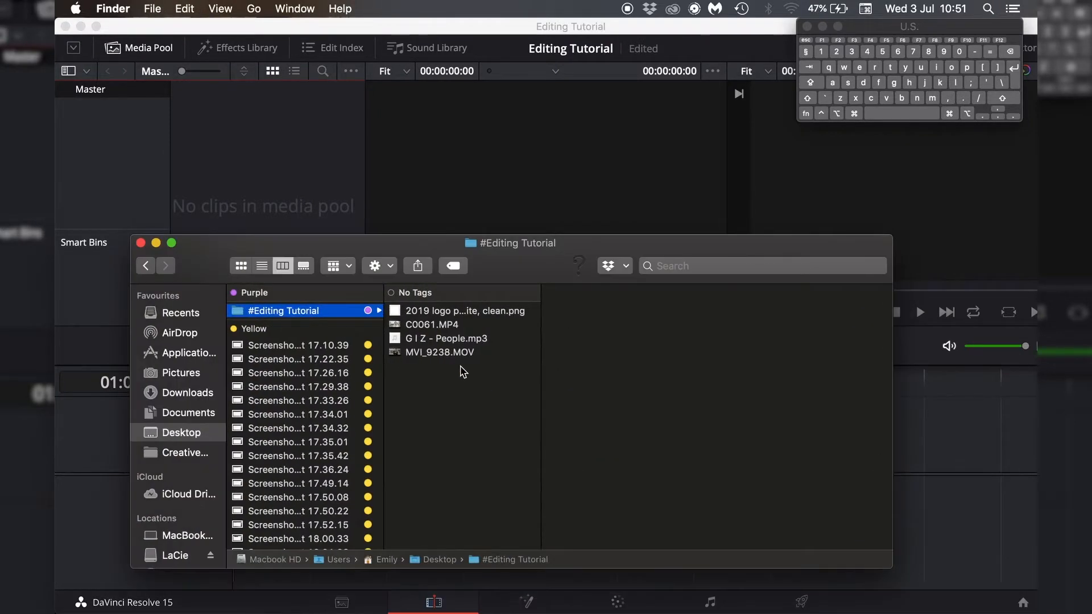
{"action": "left_click_drag", "start_coordinate": [487, 424], "coordinate": [402, 283]}
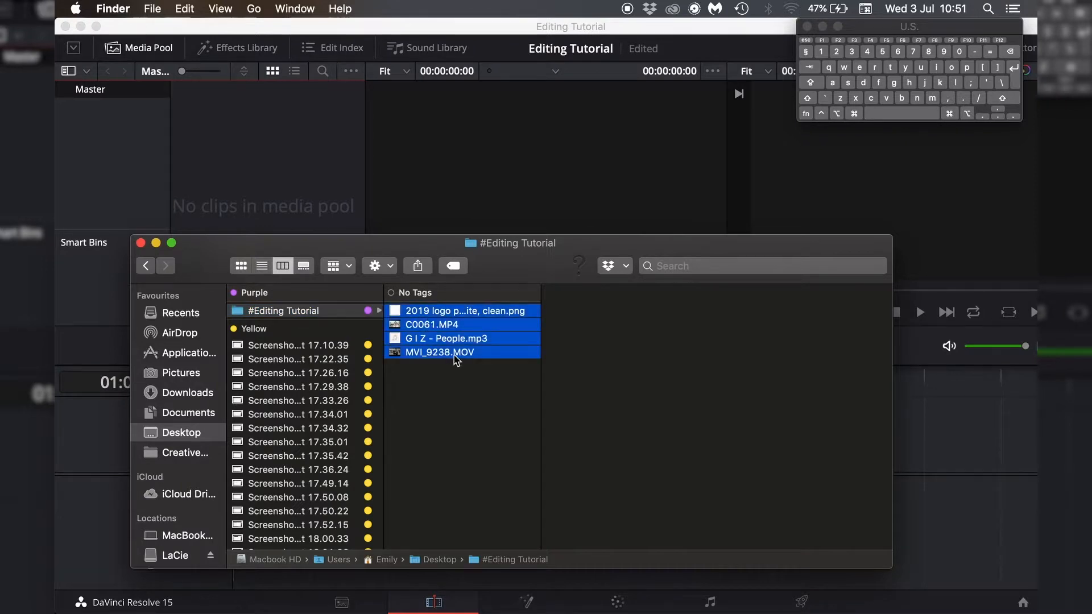
{"action": "left_click_drag", "start_coordinate": [453, 354], "coordinate": [300, 176]}
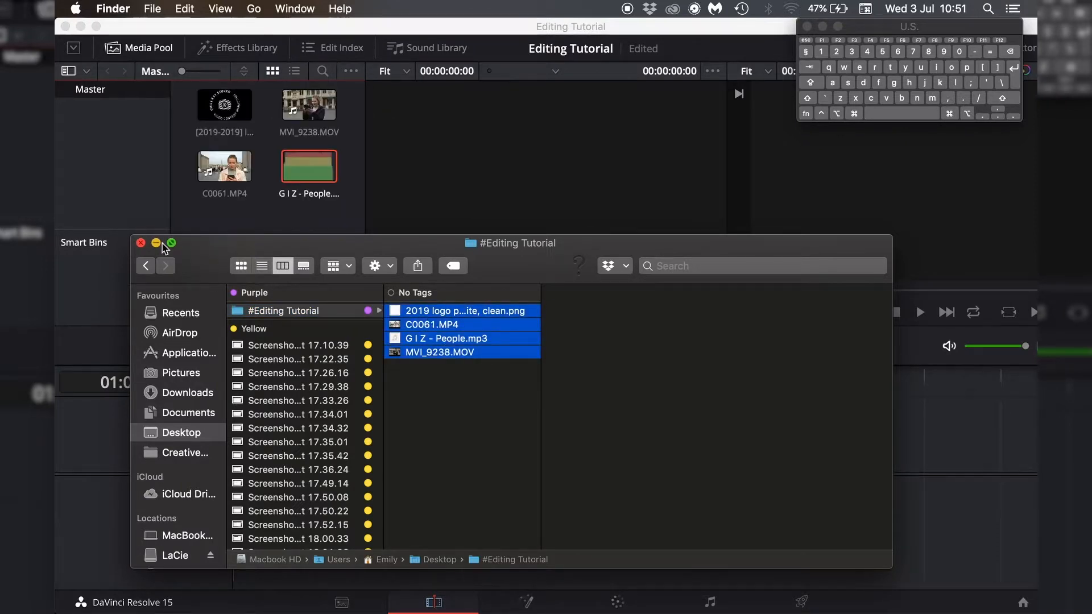
{"action": "left_click", "coordinate": [141, 243]}
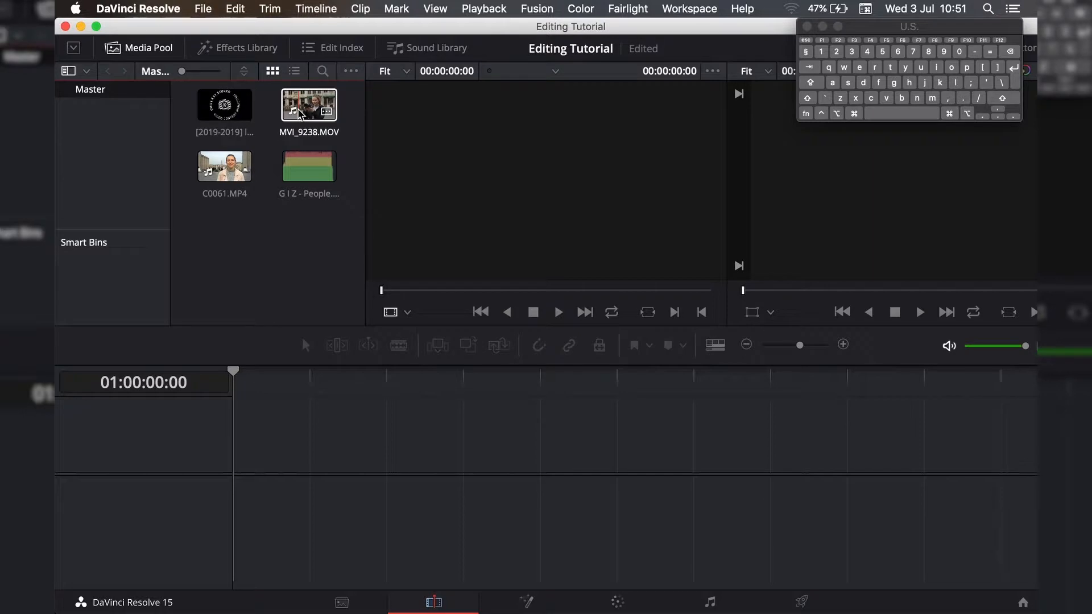
- Open MVI_9238.MOV in the source viewer and mark its in point at 00:00:01:21
{"action": "left_click", "coordinate": [300, 114]}
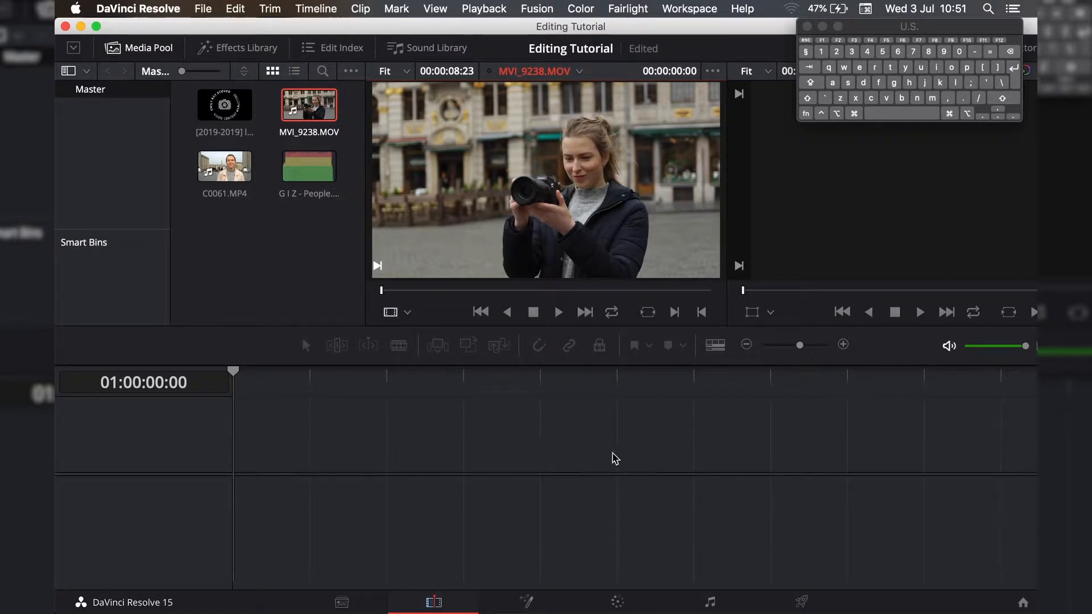
{"action": "mouse_move", "coordinate": [407, 261]}
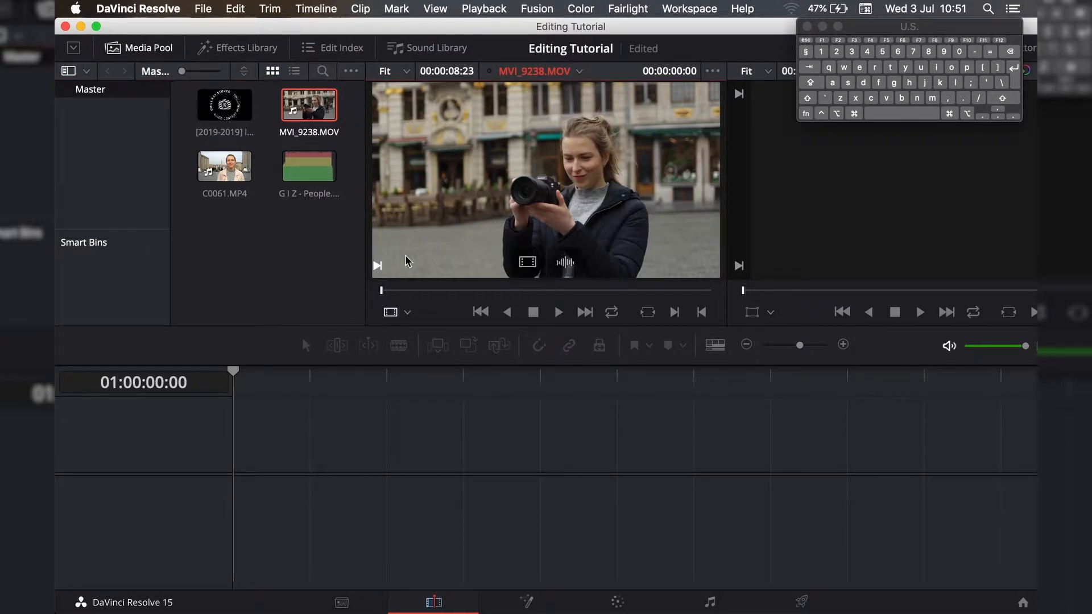
{"action": "mouse_move", "coordinate": [383, 291]}
{"action": "left_mouse_down"}
{"action": "mouse_move", "coordinate": [373, 295]}
{"action": "mouse_move", "coordinate": [396, 296]}
{"action": "left_mouse_up"}
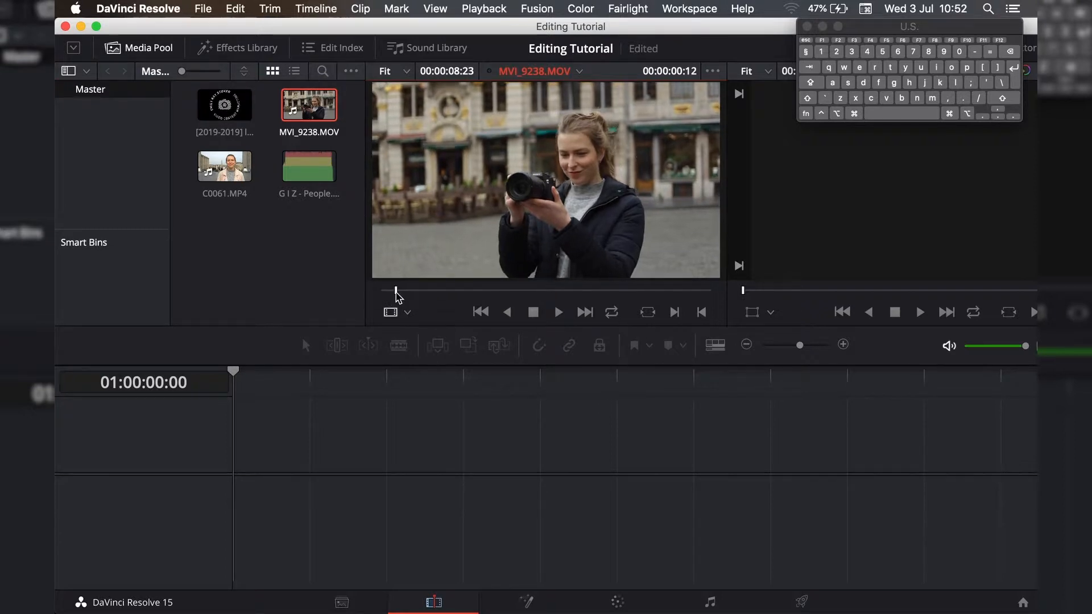
{"action": "left_click", "coordinate": [398, 298]}
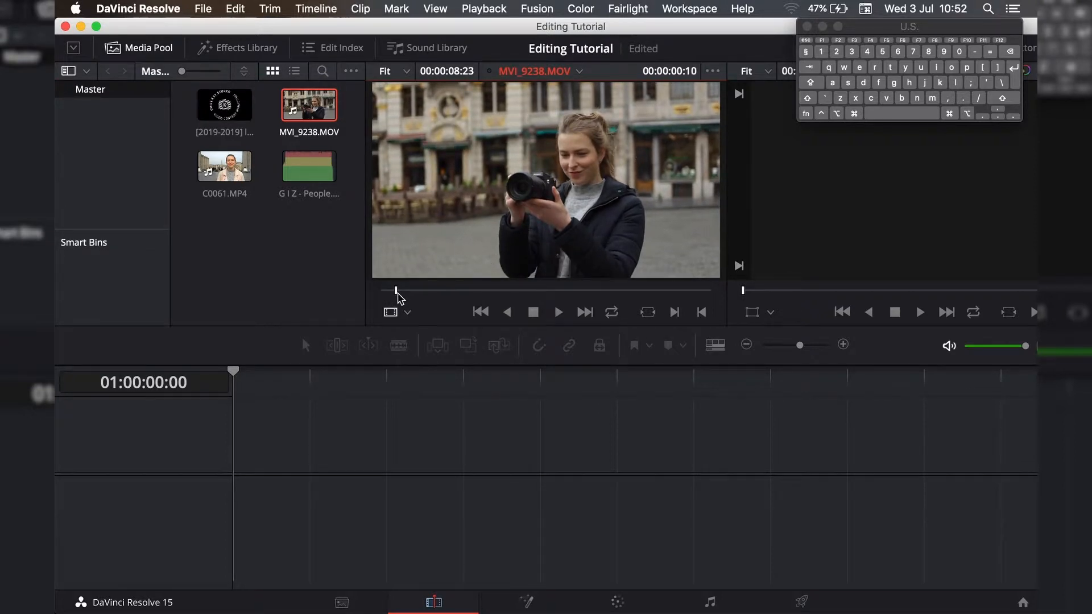
{"action": "mouse_move", "coordinate": [472, 221]}
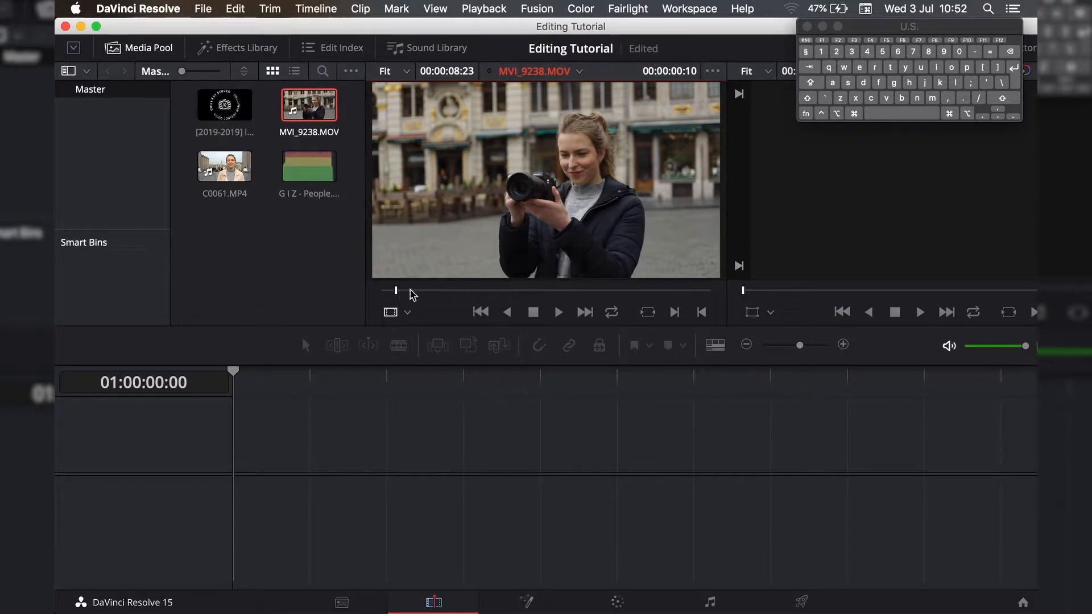
{"action": "left_click_drag", "start_coordinate": [403, 292], "coordinate": [452, 306]}
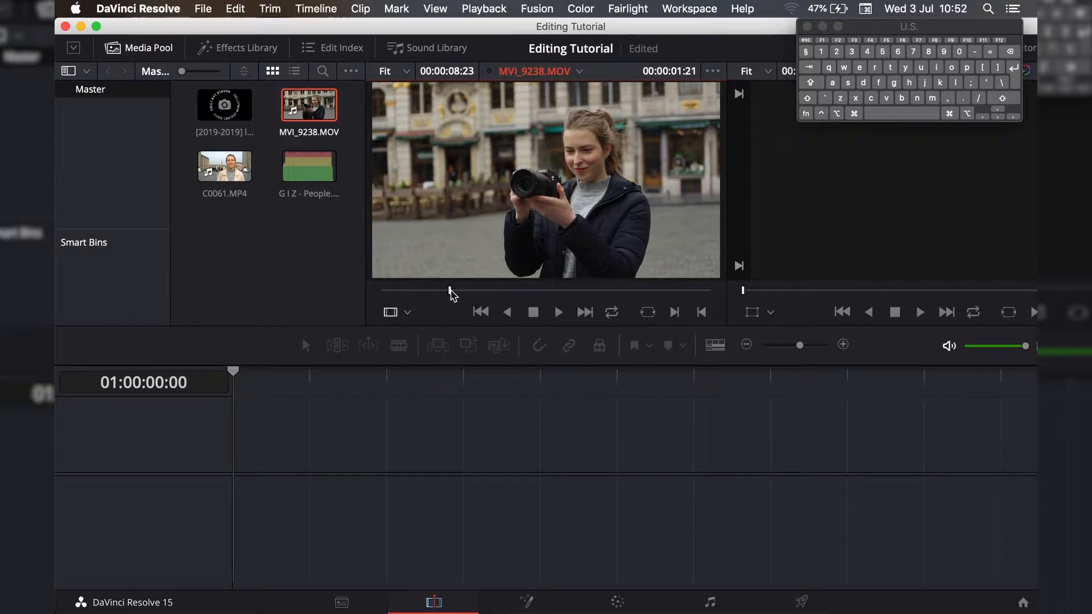
{"action": "key", "text": "i"}
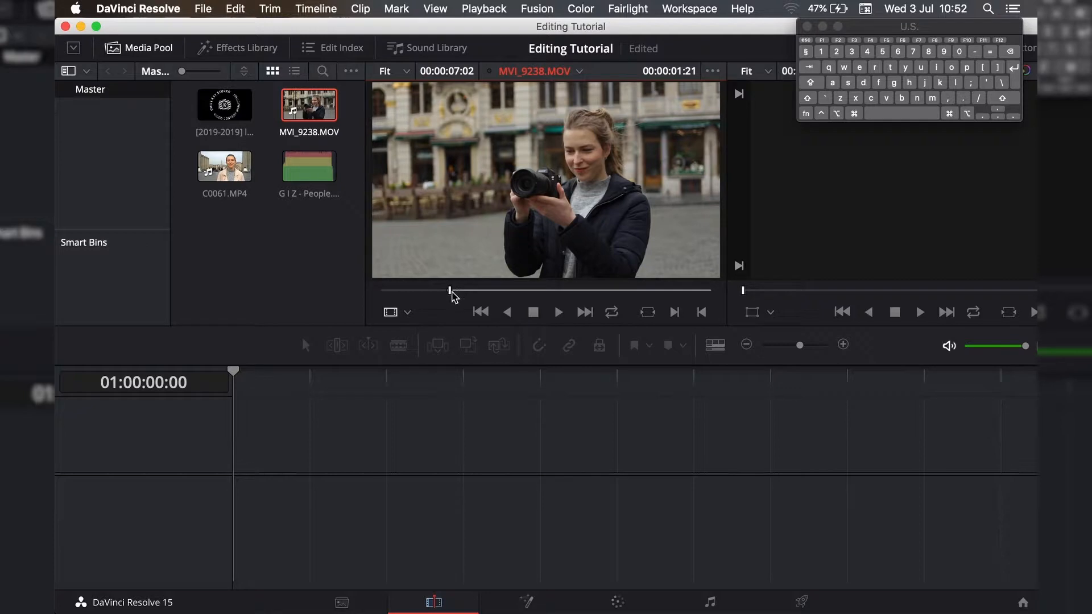
- Mark the out point of MVI_9238.MOV at 00:00:04:09 and place the marked range at the start of a new timeline
{"action": "left_click_drag", "start_coordinate": [452, 292], "coordinate": [545, 300]}
{"action": "key", "text": "o"}
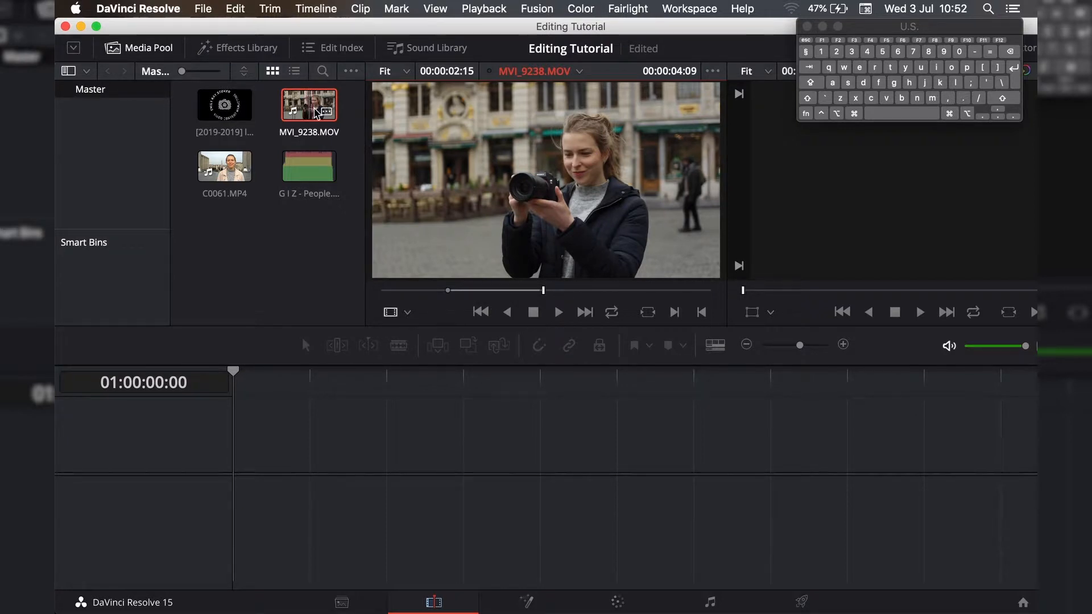
{"action": "left_click_drag", "start_coordinate": [311, 109], "coordinate": [227, 473]}
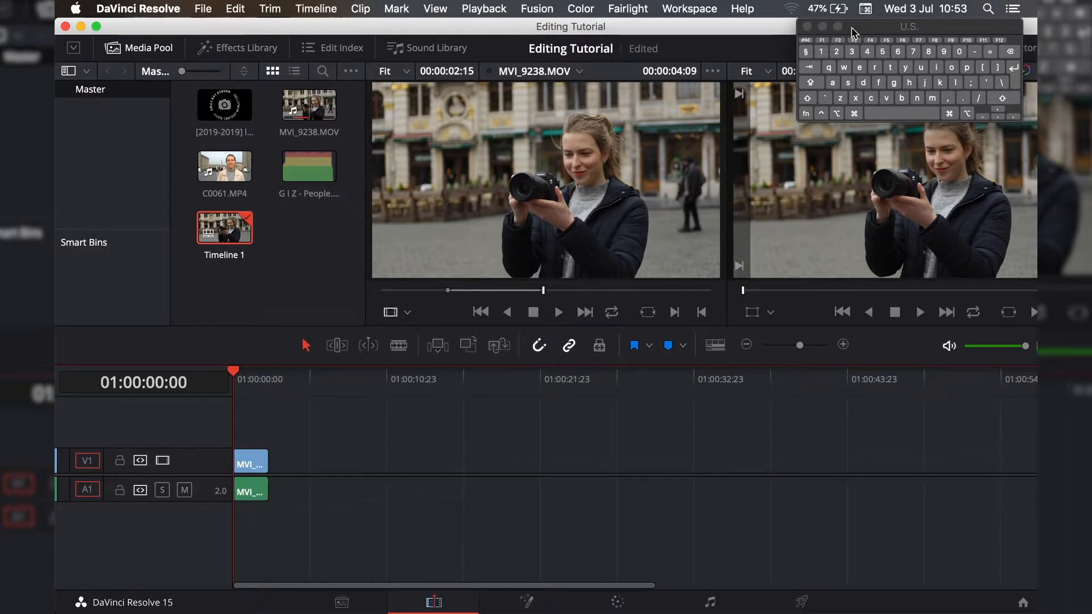
- Uncover the timeline viewer by moving the on-screen keyboard and the editing window, and preview the placed clip
{"action": "left_click_drag", "start_coordinate": [866, 26], "coordinate": [126, 26]}
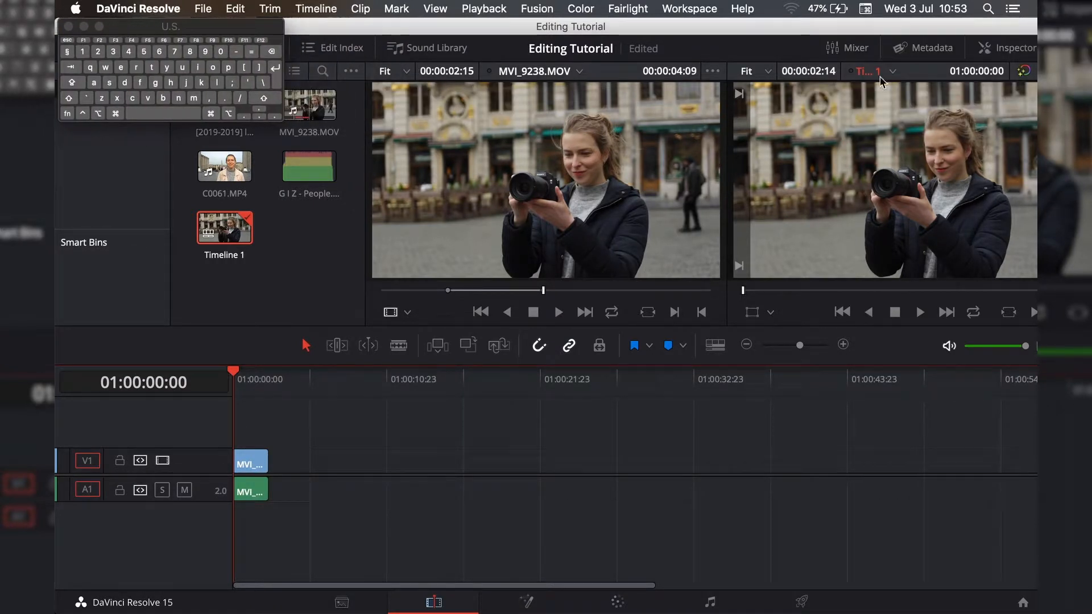
{"action": "left_click_drag", "start_coordinate": [787, 28], "coordinate": [758, 27]}
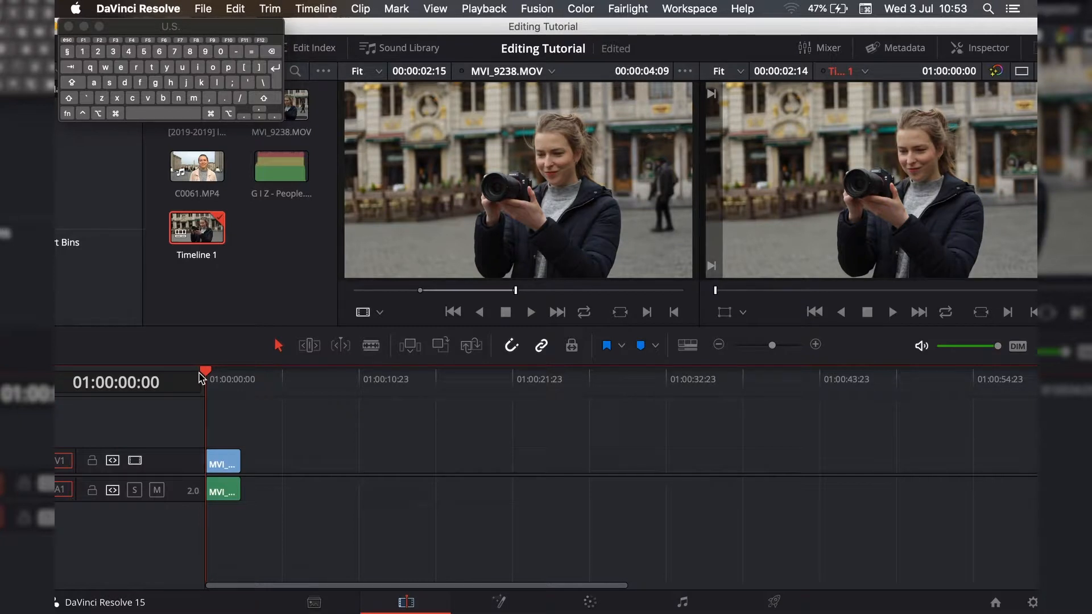
{"action": "key", "text": "space"}
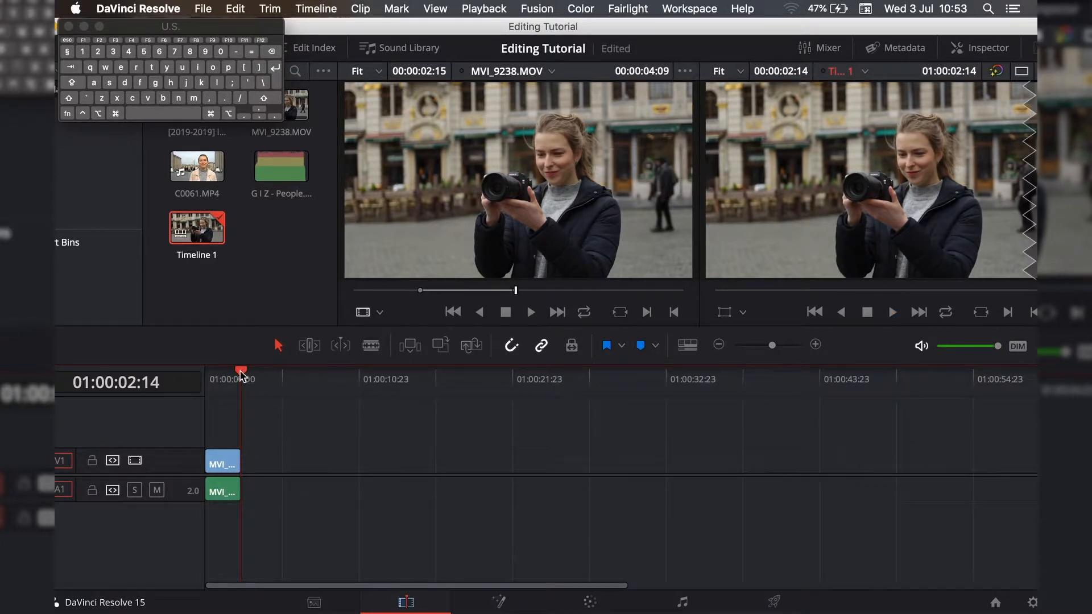
{"action": "left_click_drag", "start_coordinate": [241, 376], "coordinate": [223, 378]}
- Unlink the video and audio of the MVI_9238.MOV clip on the timeline and delete its audio
{"action": "left_click", "coordinate": [228, 462]}
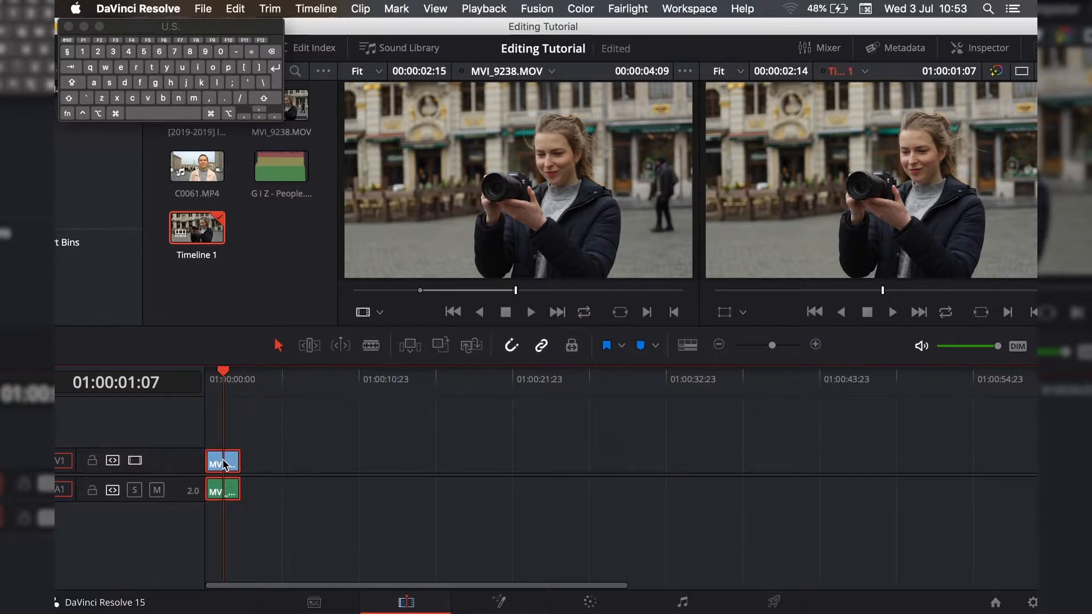
{"action": "right_click", "coordinate": [226, 464]}
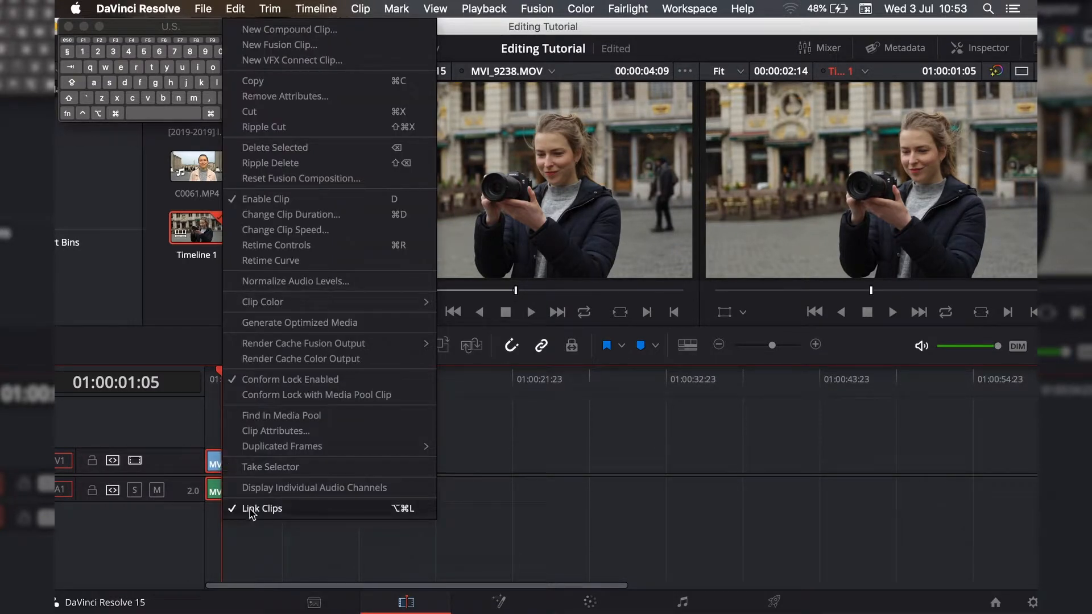
{"action": "left_click", "coordinate": [284, 509]}
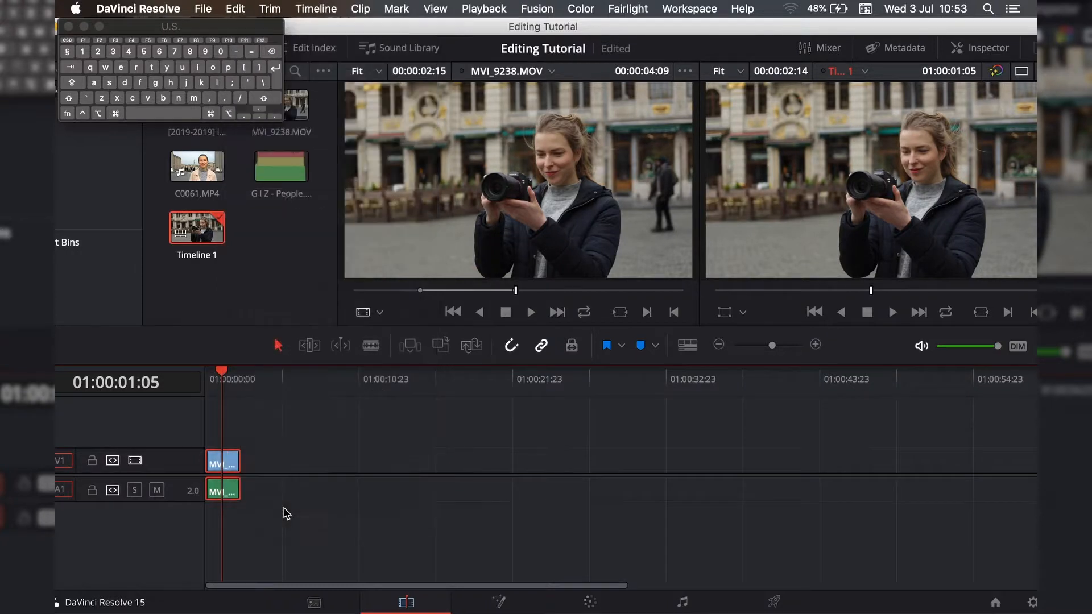
{"action": "left_click", "coordinate": [229, 465]}
{"action": "left_click", "coordinate": [217, 493]}
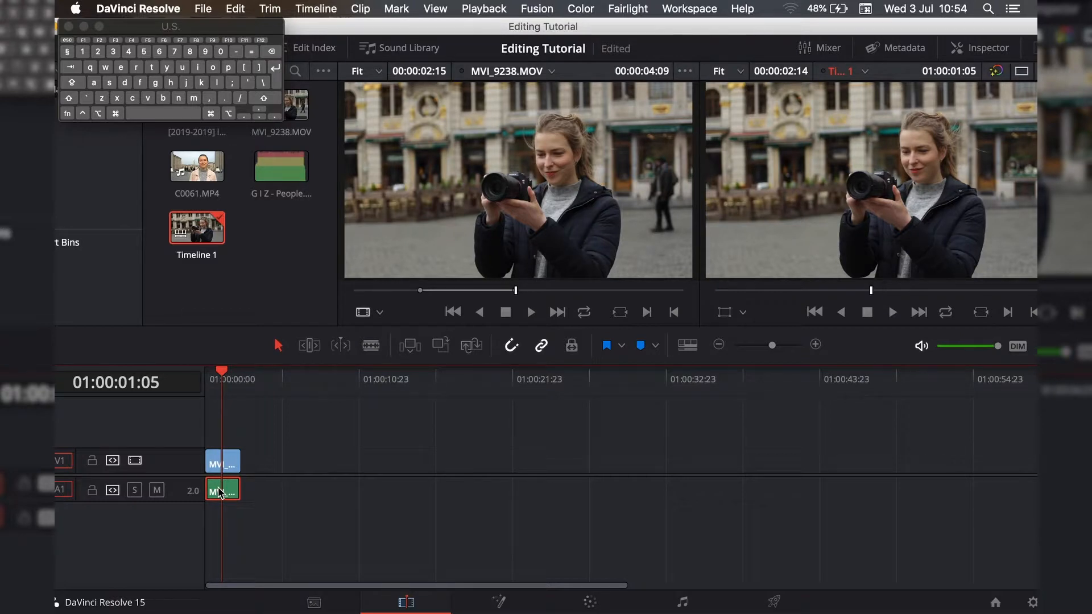
{"action": "key", "text": "BackSpace"}
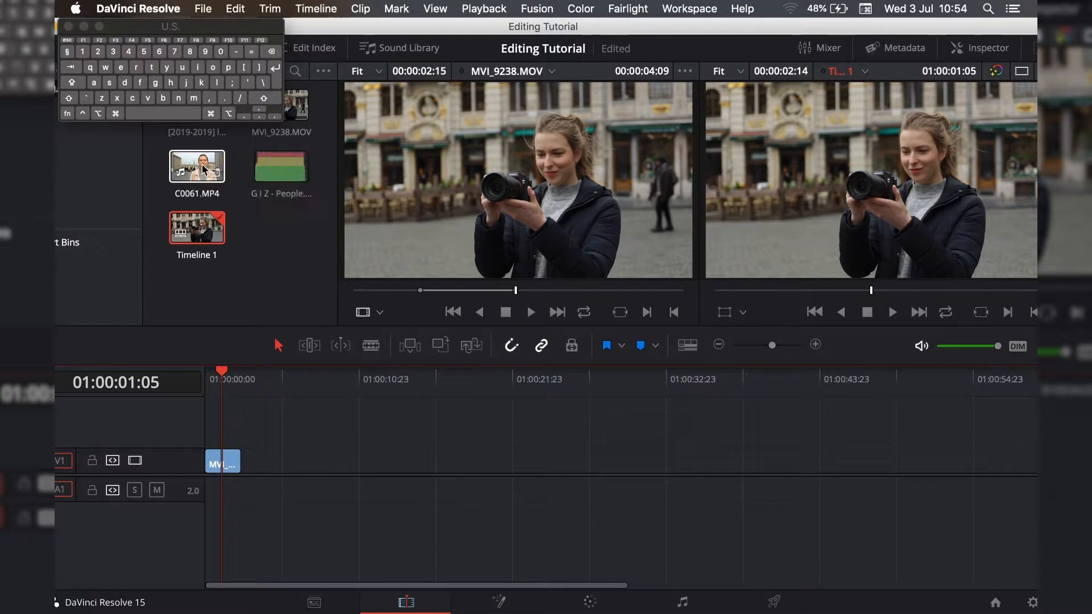
- Put the playhead at the end of the first clip, and mark the in point of C0061.MP4 at 21:31:14:08
{"action": "left_click", "coordinate": [226, 374]}
{"action": "key", "text": "Down"}
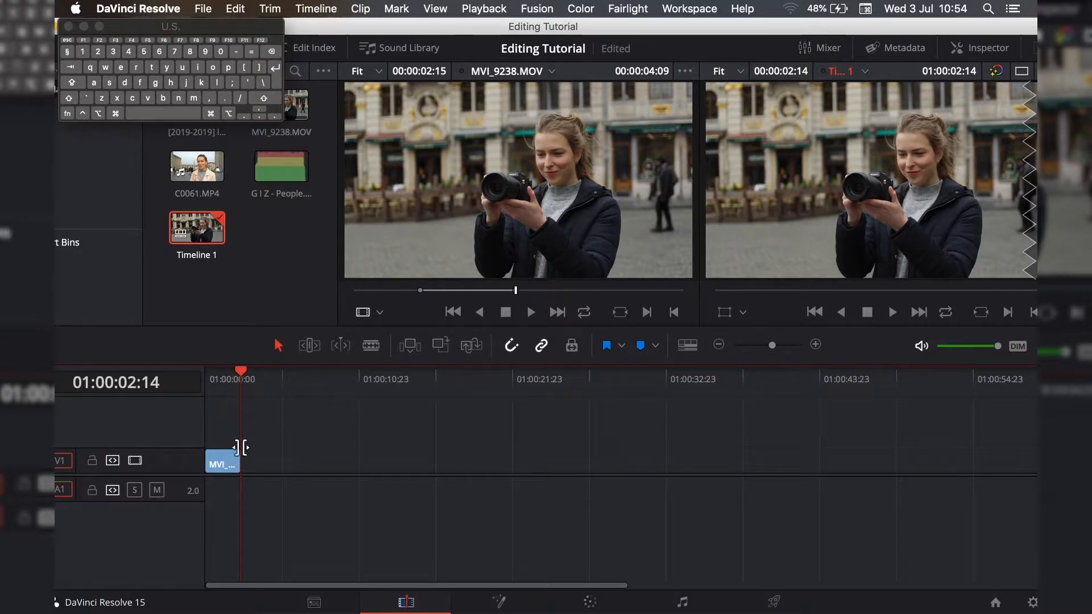
{"action": "double_click", "coordinate": [196, 170]}
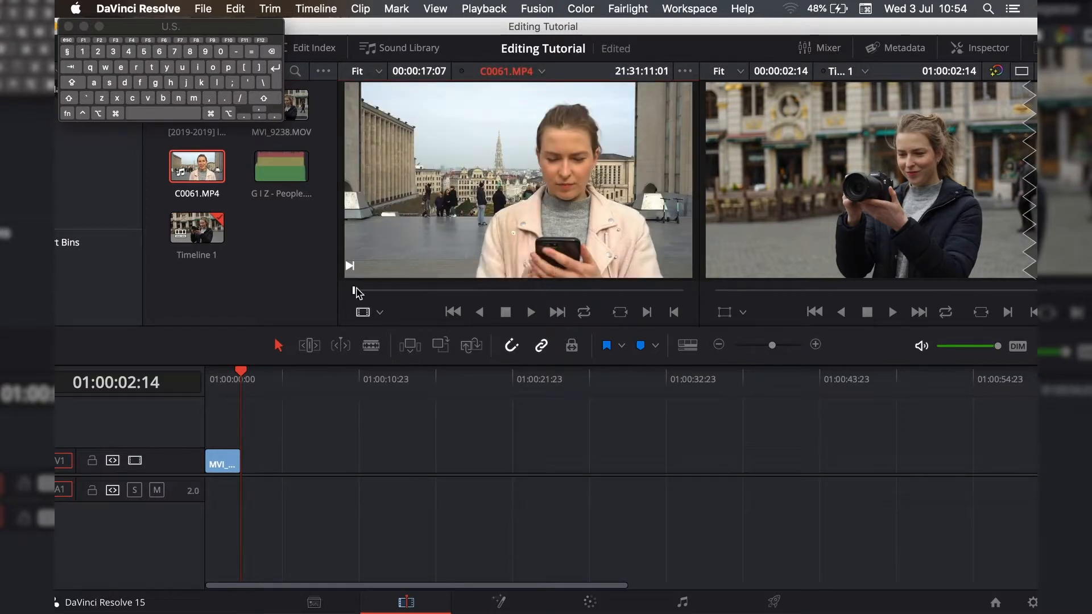
{"action": "left_click_drag", "start_coordinate": [356, 289], "coordinate": [417, 302]}
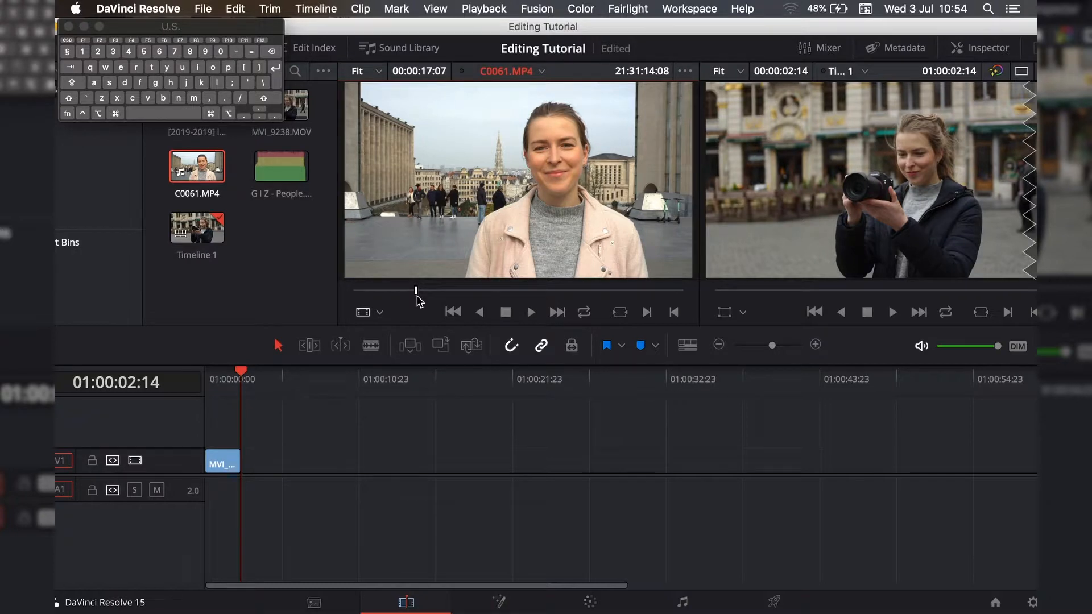
{"action": "key", "text": "i"}
- Mark the out point of C0061.MP4 at 21:31:26:19 and place the marked range directly after the first timeline clip
{"action": "left_click", "coordinate": [430, 293]}
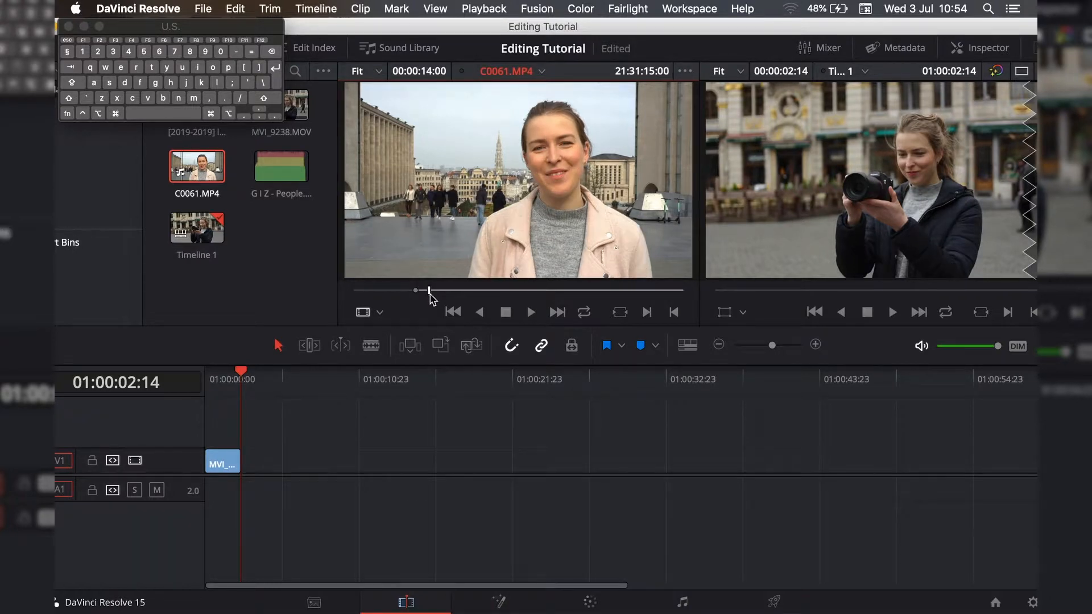
{"action": "left_click_drag", "start_coordinate": [430, 293], "coordinate": [657, 298]}
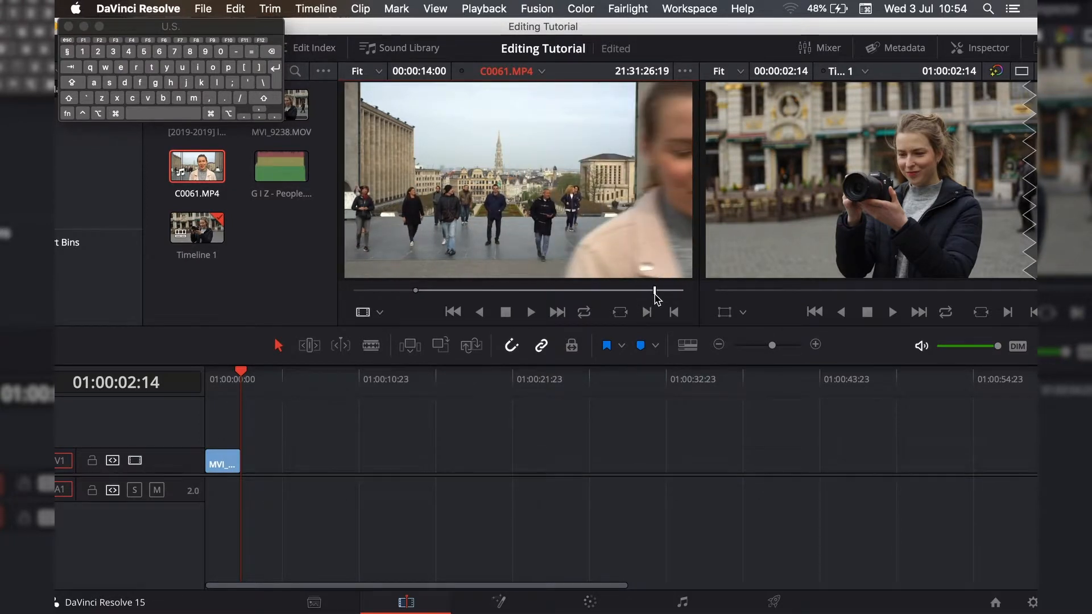
{"action": "key", "text": "o"}
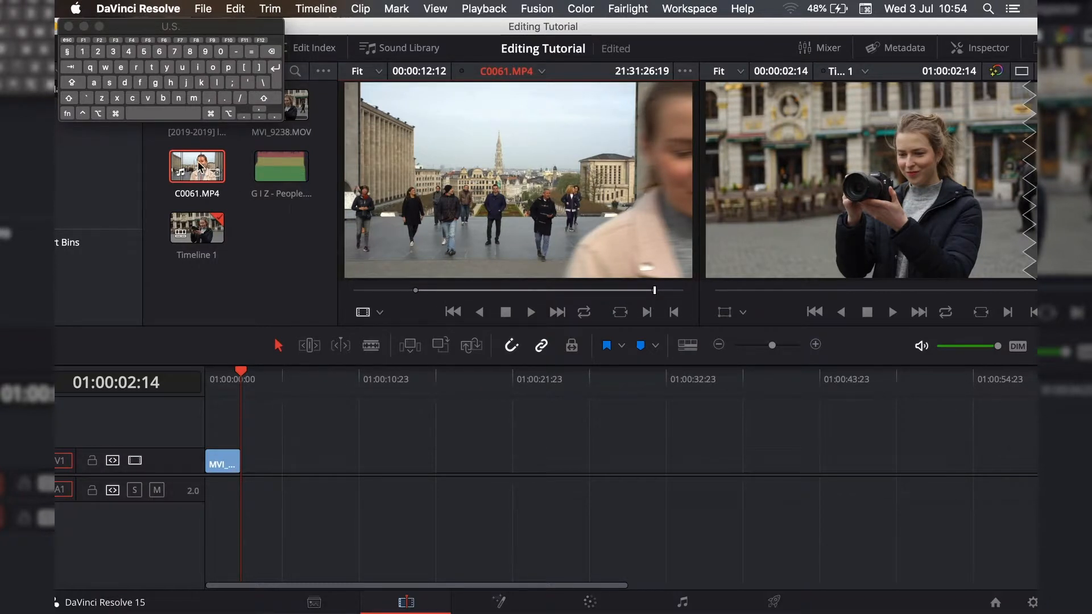
{"action": "left_click_drag", "start_coordinate": [196, 166], "coordinate": [249, 478]}
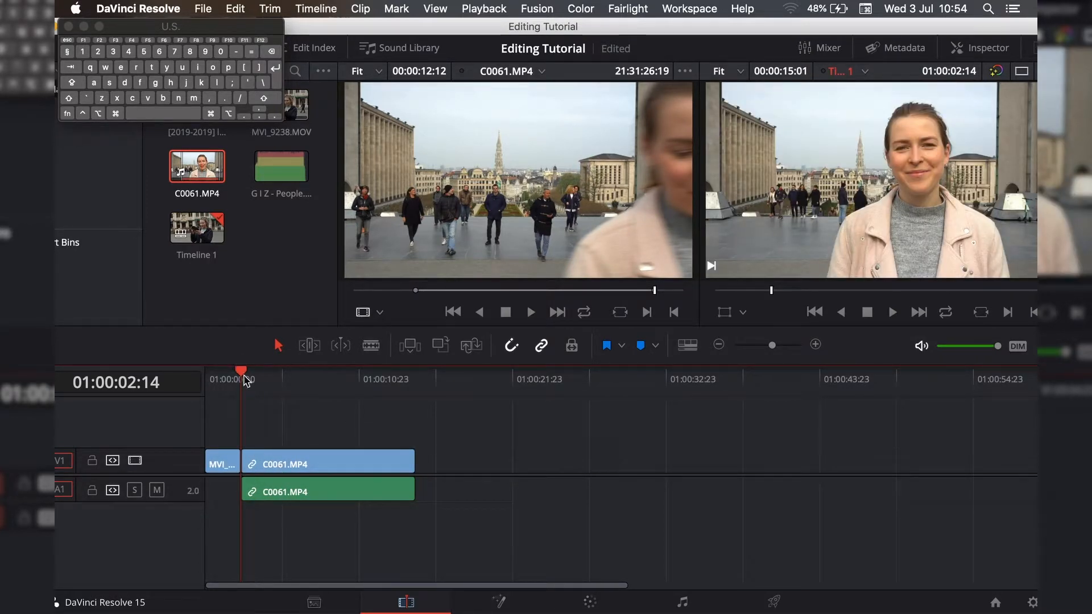
- Move the on-screen keyboard away from the media pool clips
{"action": "left_click_drag", "start_coordinate": [131, 31], "coordinate": [60, 272]}
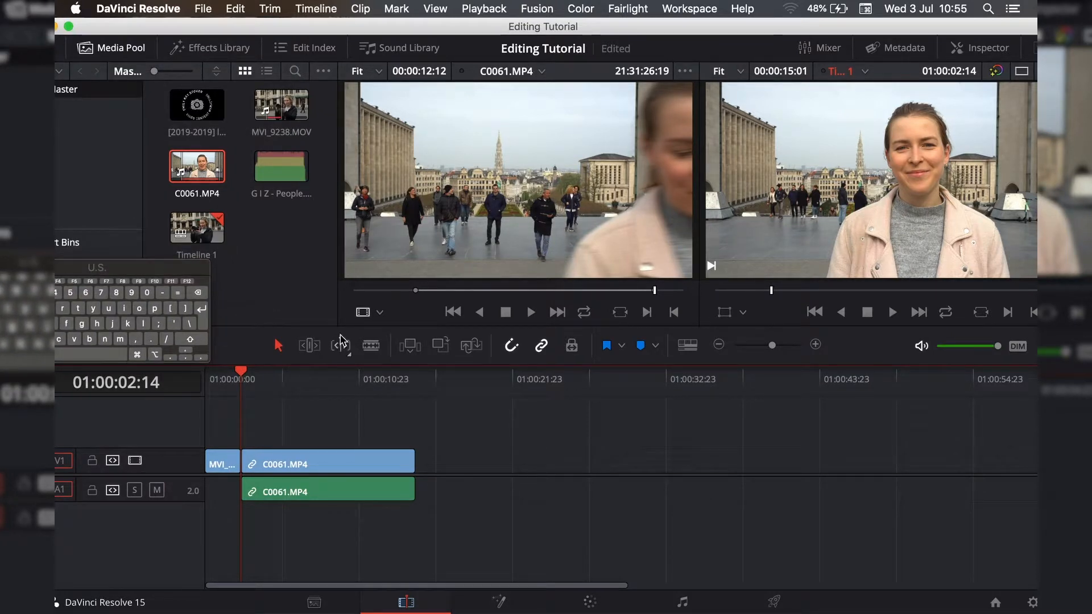
- Place the [2019-2019] logo image on the video track directly after C0061.MP4 and put the playhead at that cut
{"action": "left_click_drag", "start_coordinate": [185, 110], "coordinate": [415, 473]}
{"action": "double_click", "coordinate": [197, 106]}
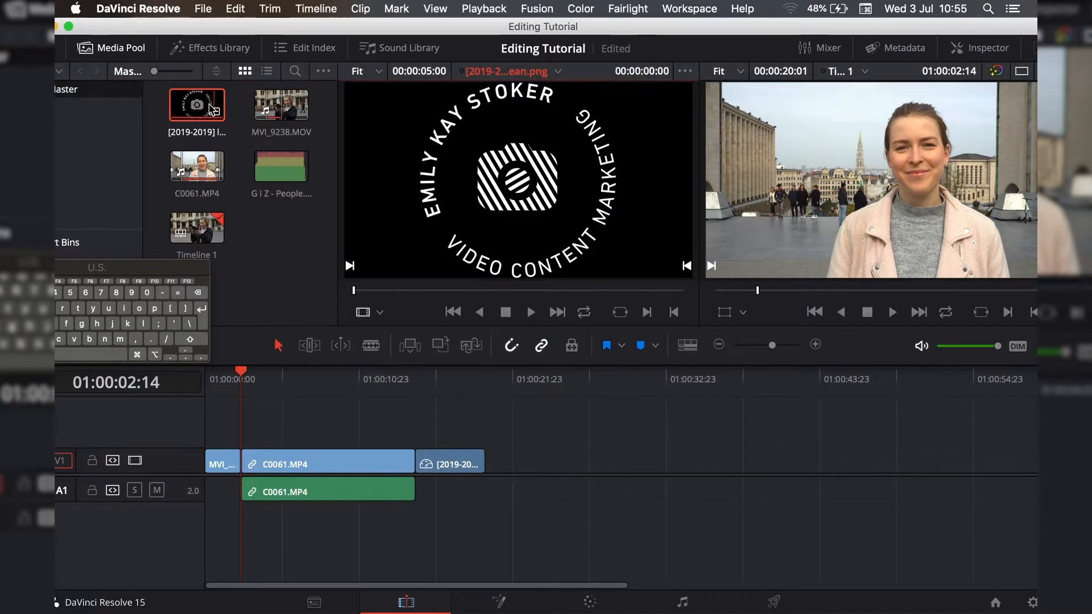
{"action": "mouse_move", "coordinate": [418, 387]}
{"action": "left_mouse_down"}
{"action": "mouse_move", "coordinate": [461, 388]}
{"action": "mouse_move", "coordinate": [429, 391]}
{"action": "left_mouse_up"}
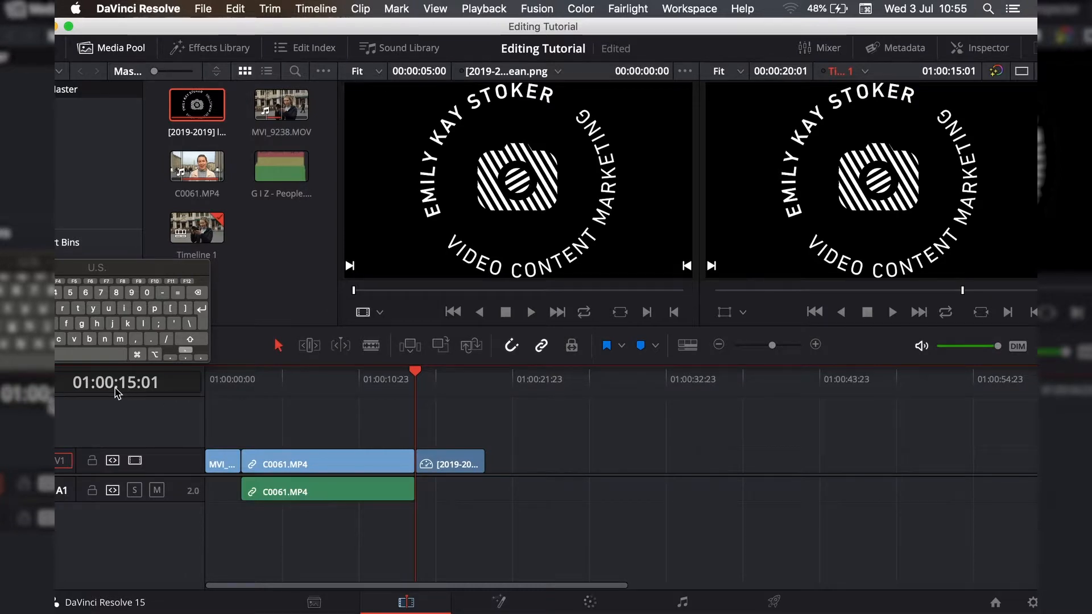
- Step the playhead through the timeline's edit points from the beginning to the end of the logo clip
{"action": "key", "text": "Home"}
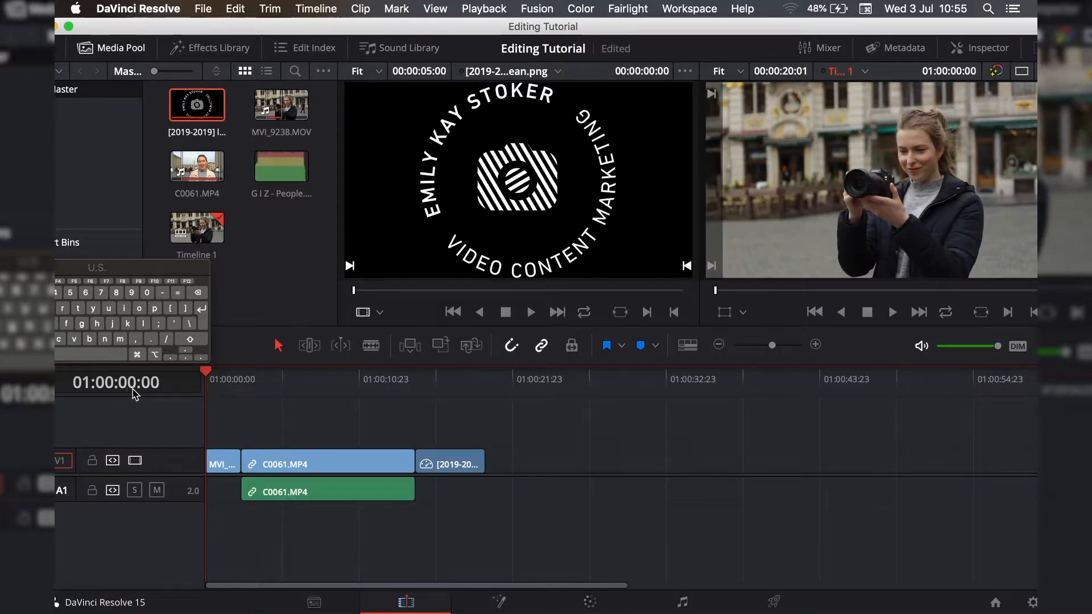
{"action": "key", "text": "Down"}
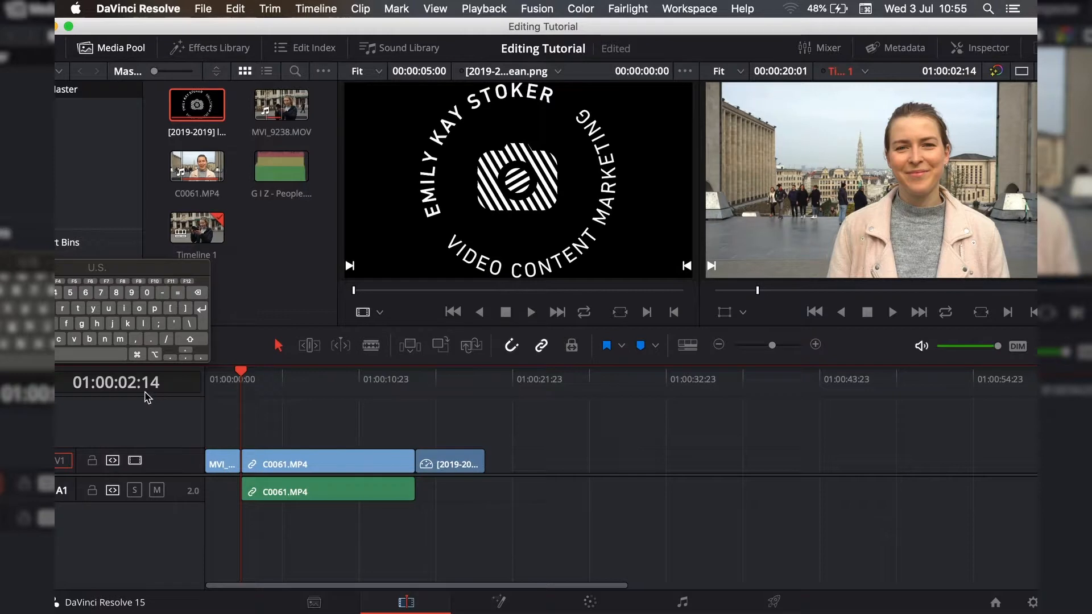
{"action": "key", "text": "Down"}
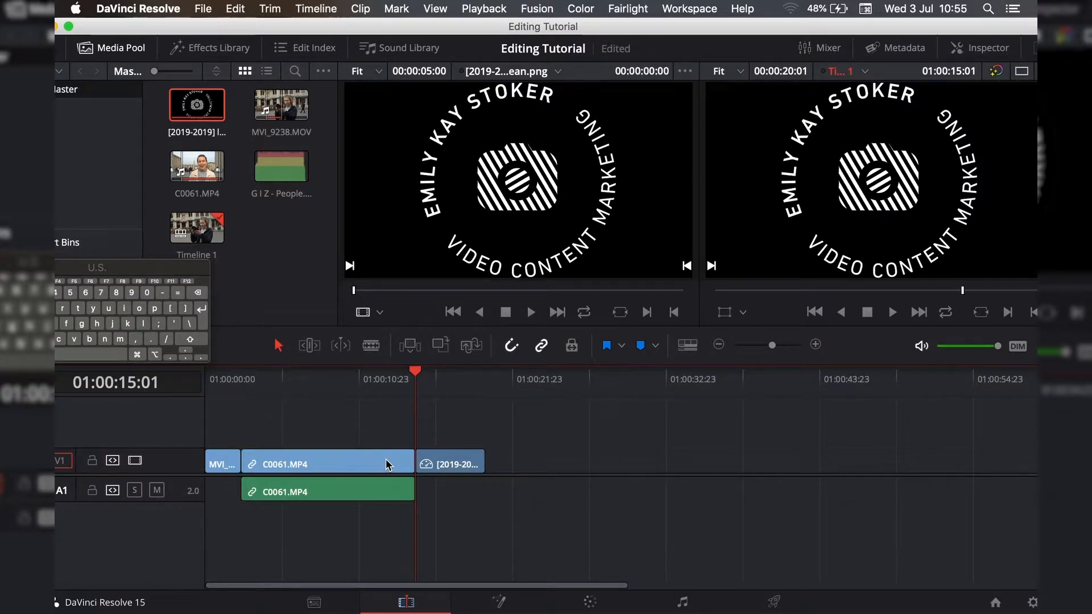
{"action": "key", "text": "Down"}
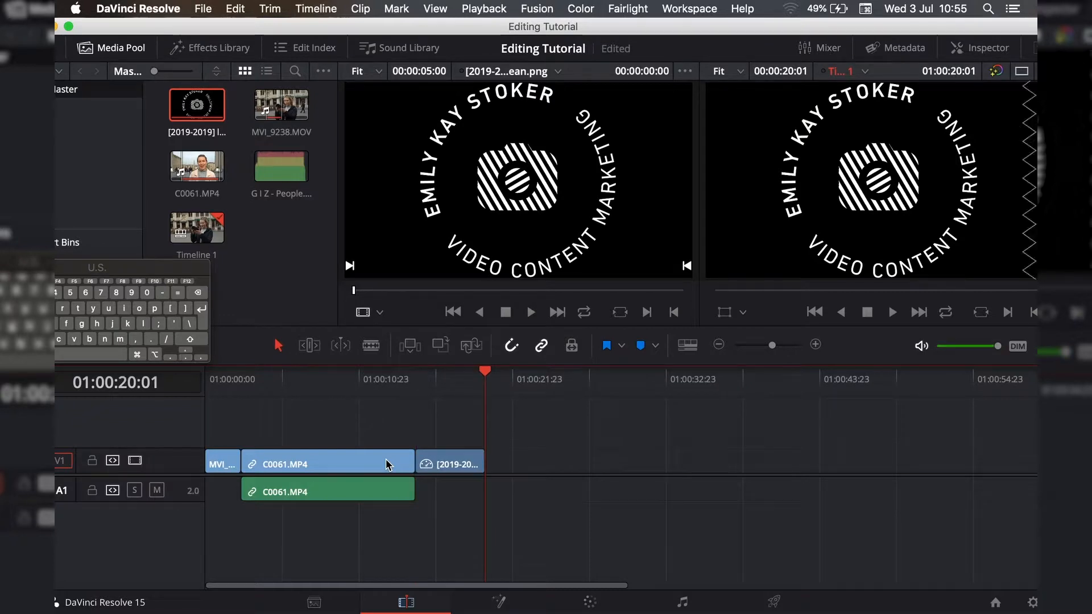
{"action": "key", "text": "Up"}
{"action": "key", "text": "Down"}
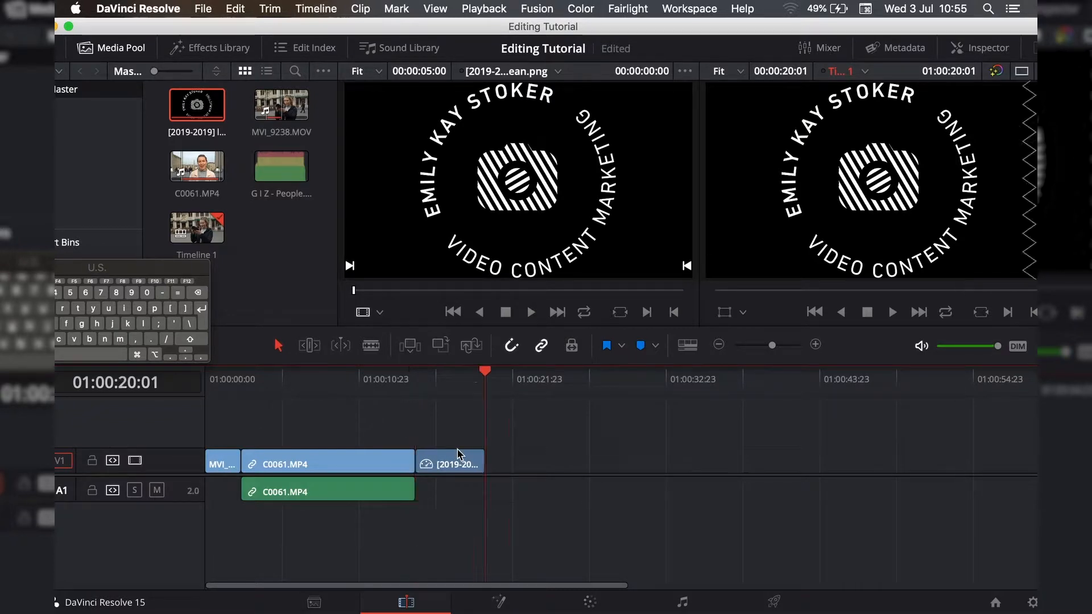
- Trim the end of the logo clip back to 01:00:18:06
{"action": "left_click_drag", "start_coordinate": [484, 463], "coordinate": [457, 460]}
{"action": "key", "text": "Up"}
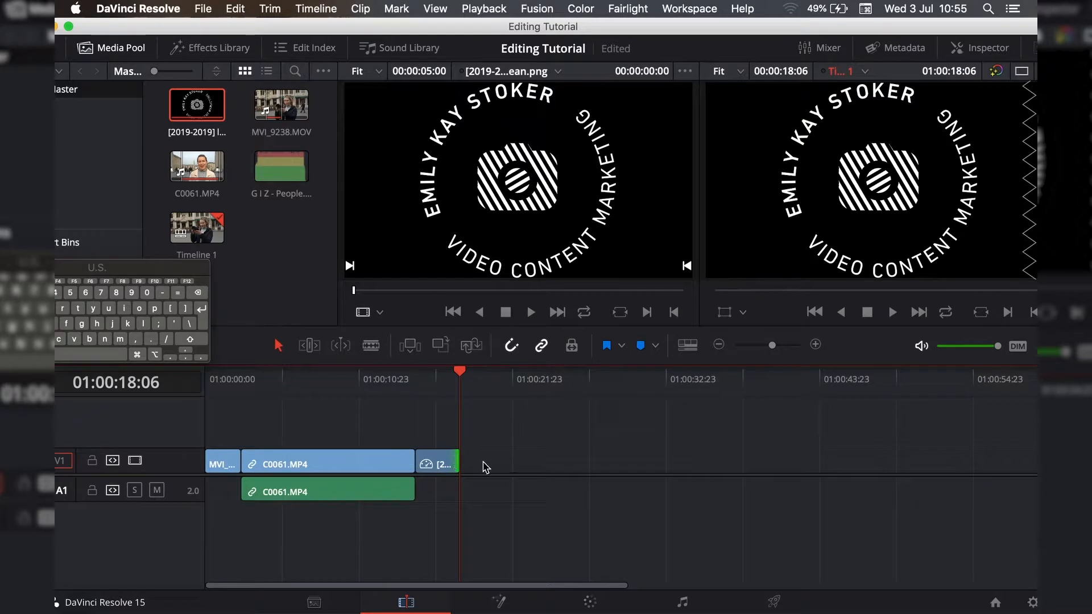
{"action": "key", "text": "Up"}
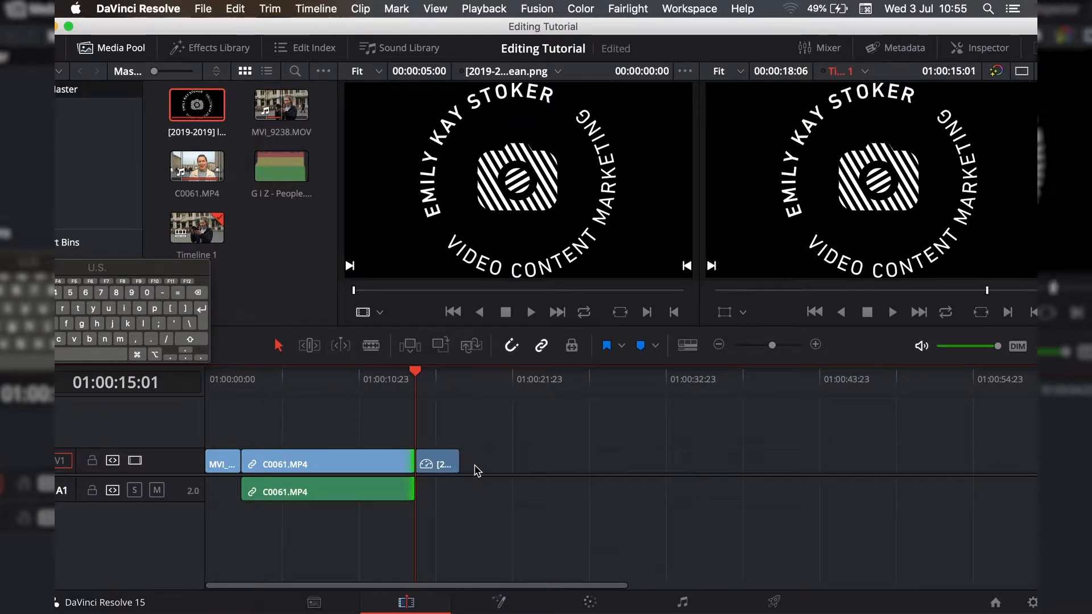
{"action": "key", "text": "Down"}
- Extend the end of the logo clip to 01:00:19:07 and return the playhead to the clip's start
{"action": "left_click_drag", "start_coordinate": [458, 464], "coordinate": [474, 463]}
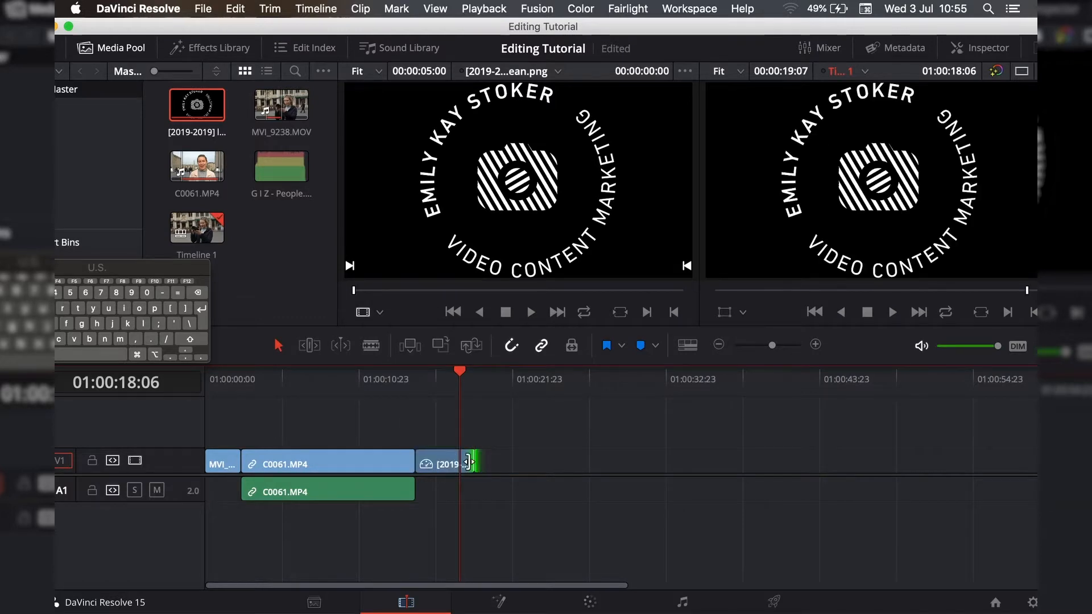
{"action": "key", "text": "Up"}
{"action": "key", "text": "Down"}
{"action": "key", "text": "Up"}
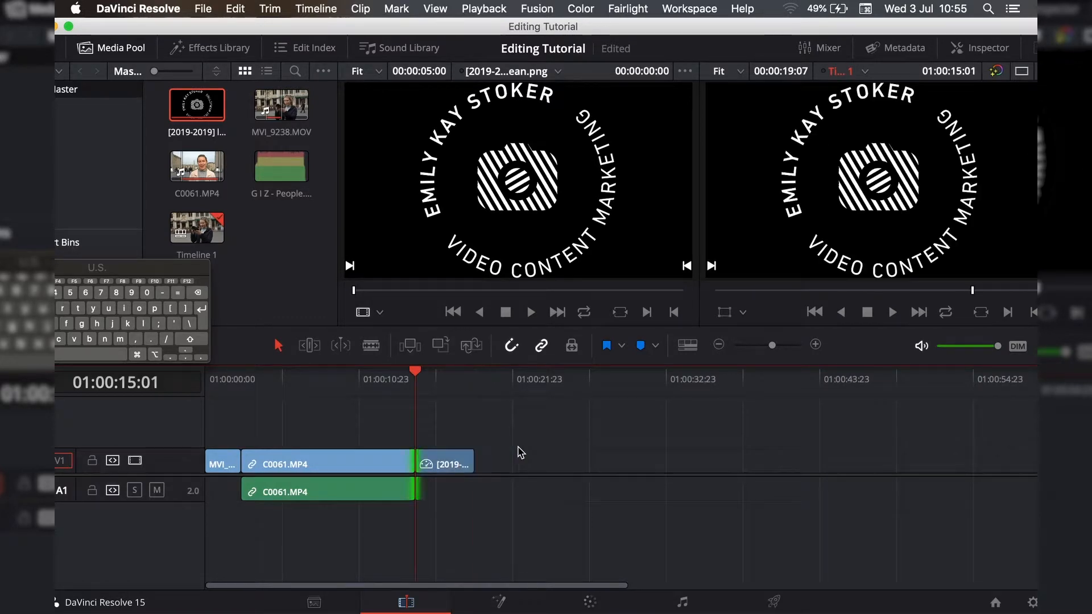
- Inspect the logo clip's properties and scale its linked X and Y zoom to 0.620
{"action": "left_click", "coordinate": [434, 457]}
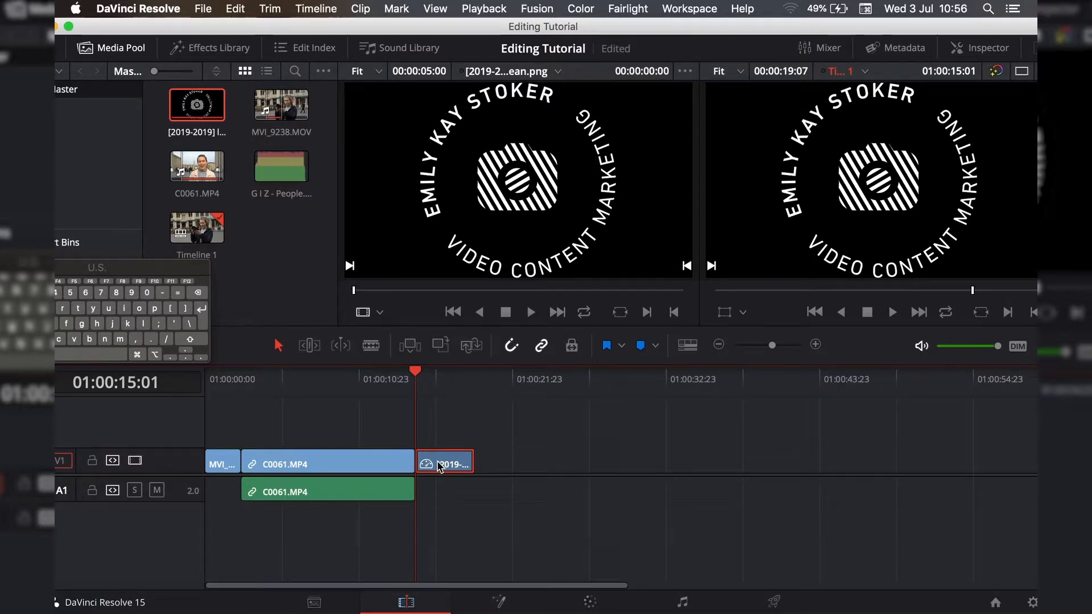
{"action": "left_click", "coordinate": [973, 50]}
{"action": "left_click_drag", "start_coordinate": [922, 27], "coordinate": [896, 27]}
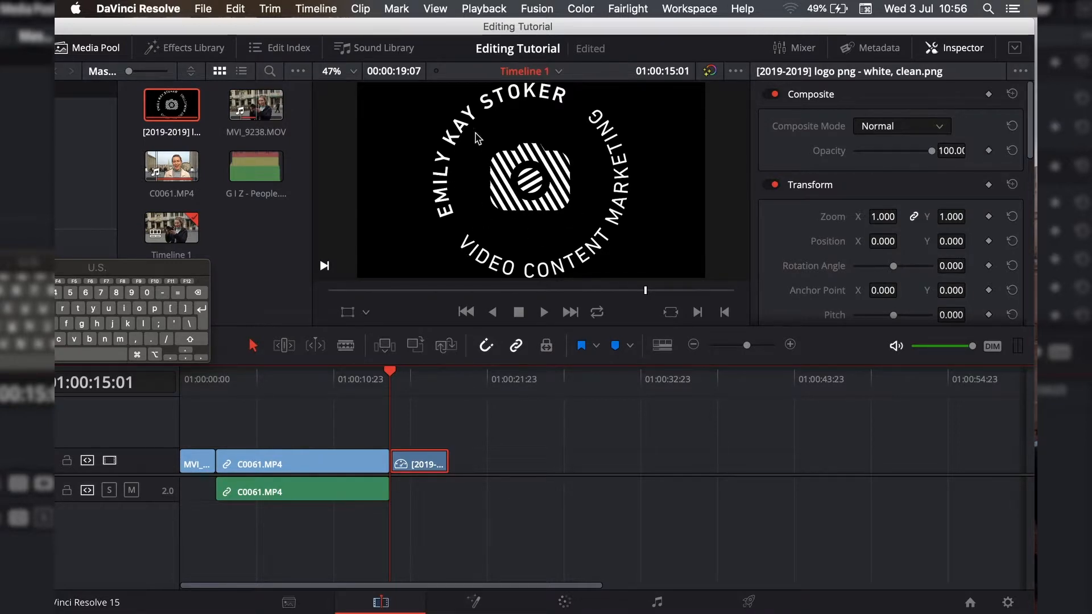
{"action": "left_click_drag", "start_coordinate": [129, 271], "coordinate": [212, 257]}
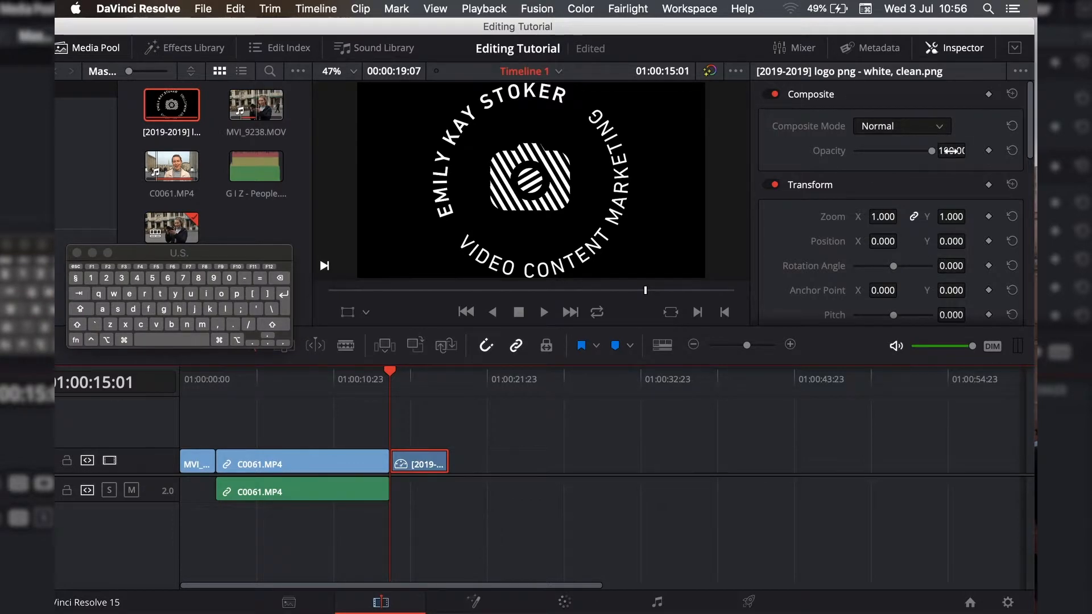
{"action": "scroll", "coordinate": [926, 222], "scroll_direction": "down", "scroll_amount": 1}
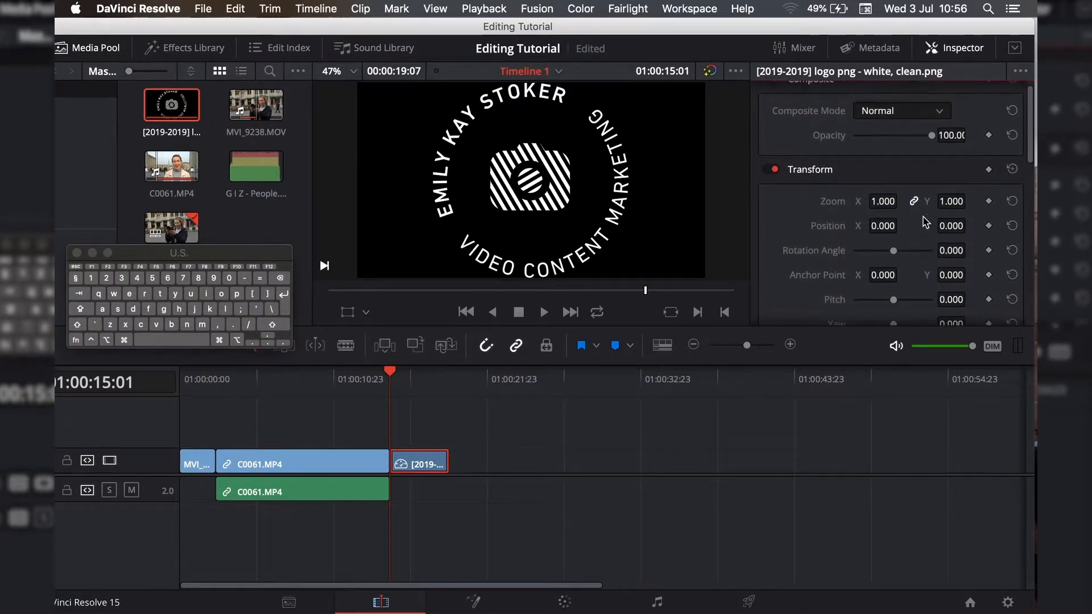
{"action": "scroll", "coordinate": [926, 222], "scroll_direction": "down", "scroll_amount": 3}
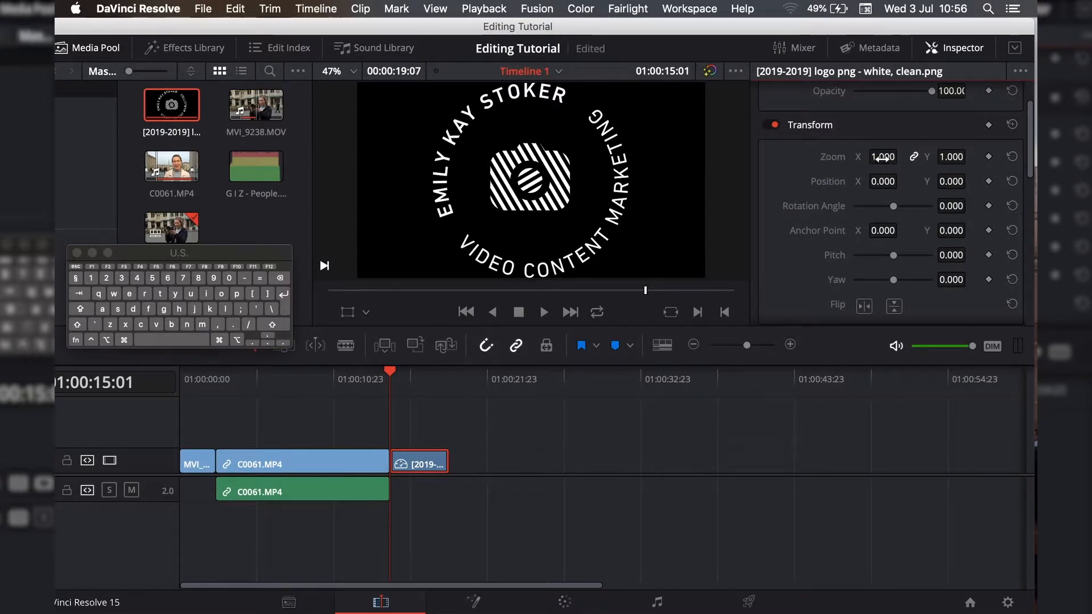
{"action": "mouse_move", "coordinate": [883, 158]}
{"action": "left_mouse_down"}
{"action": "mouse_move", "coordinate": [862, 158]}
{"action": "mouse_move", "coordinate": [901, 157]}
{"action": "left_mouse_up"}
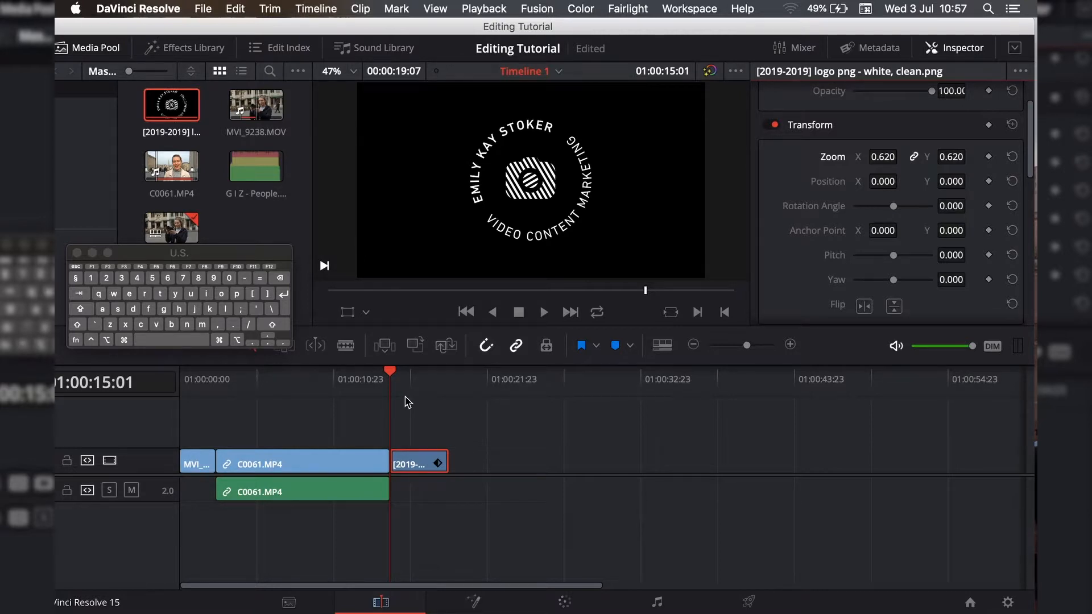
- Move the playhead to 01:00:15:08 and add a zoom keyframe to the logo clip there
{"action": "key", "text": "Right"}
{"action": "key", "text": "Right"}
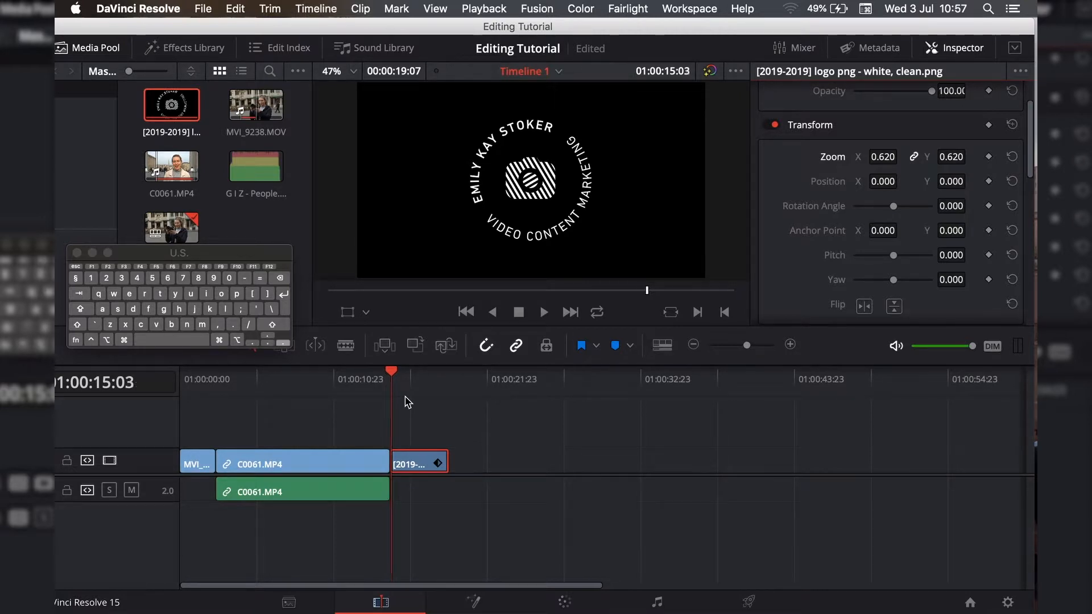
{"action": "key", "text": "Right"}
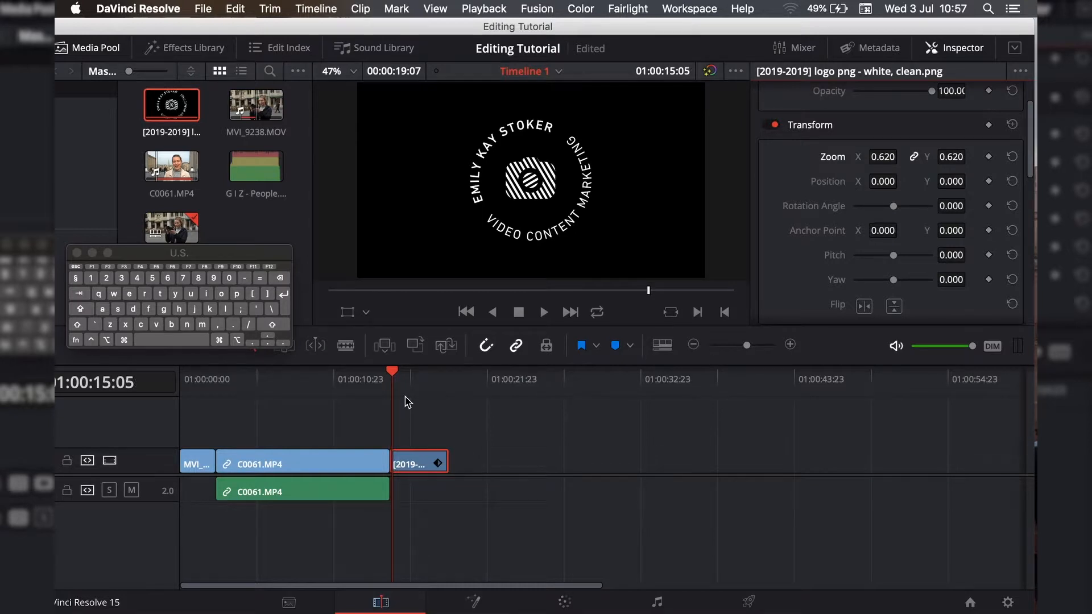
{"action": "key", "text": "Right"}
{"action": "key", "text": "Right"}
{"action": "key", "text": "Right"}
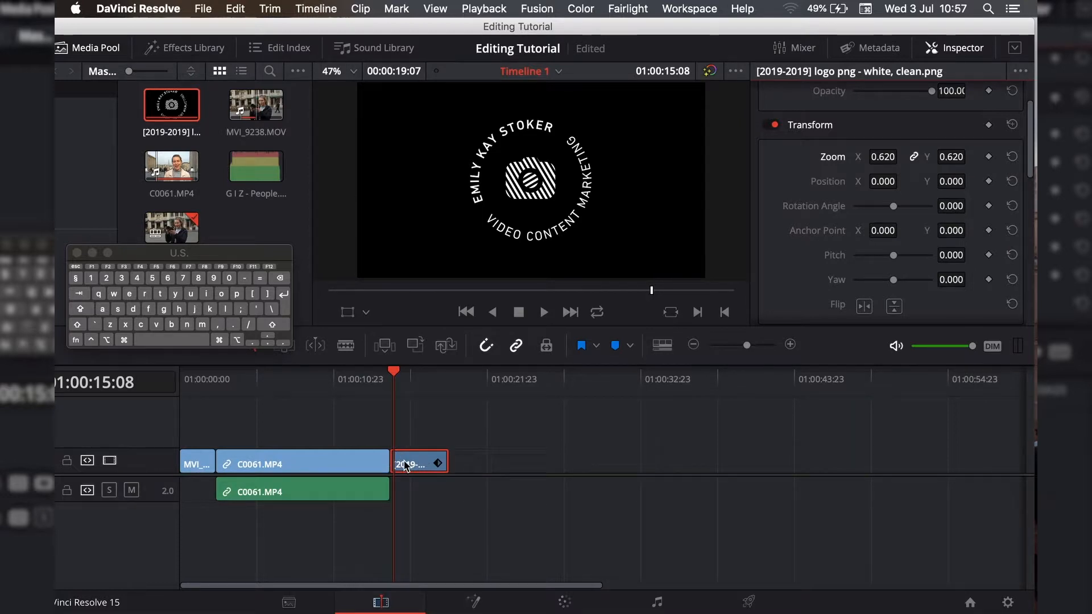
{"action": "key", "text": "super+equal"}
{"action": "key", "text": "super+equal"}
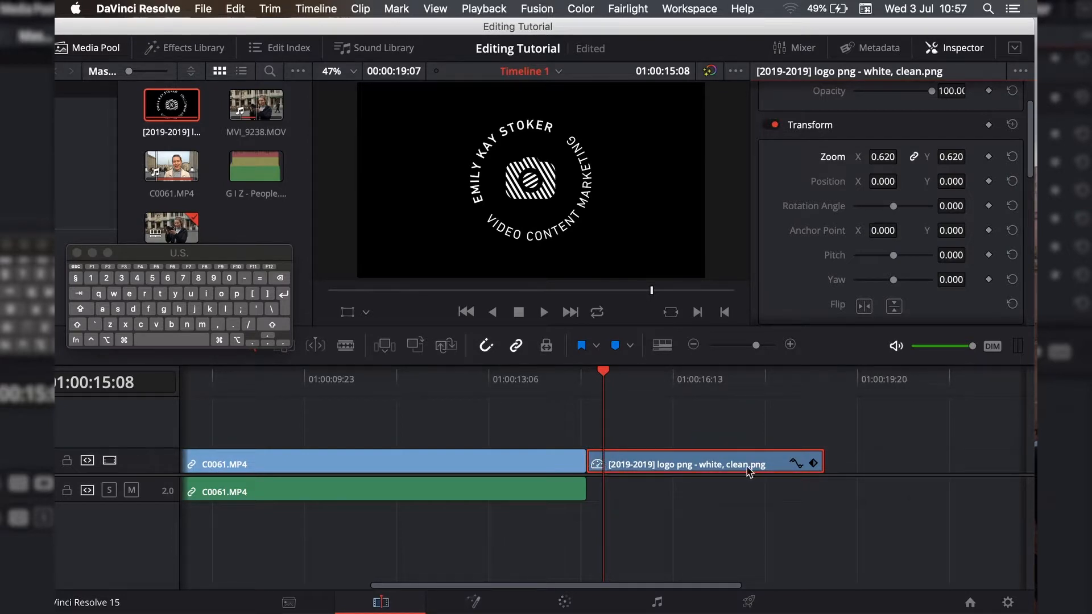
{"action": "left_click", "coordinate": [989, 157]}
- Add a second zoom keyframe at the logo clip's start, 01:00:15:01, with the zoom set to 0
{"action": "left_click_drag", "start_coordinate": [604, 376], "coordinate": [587, 373]}
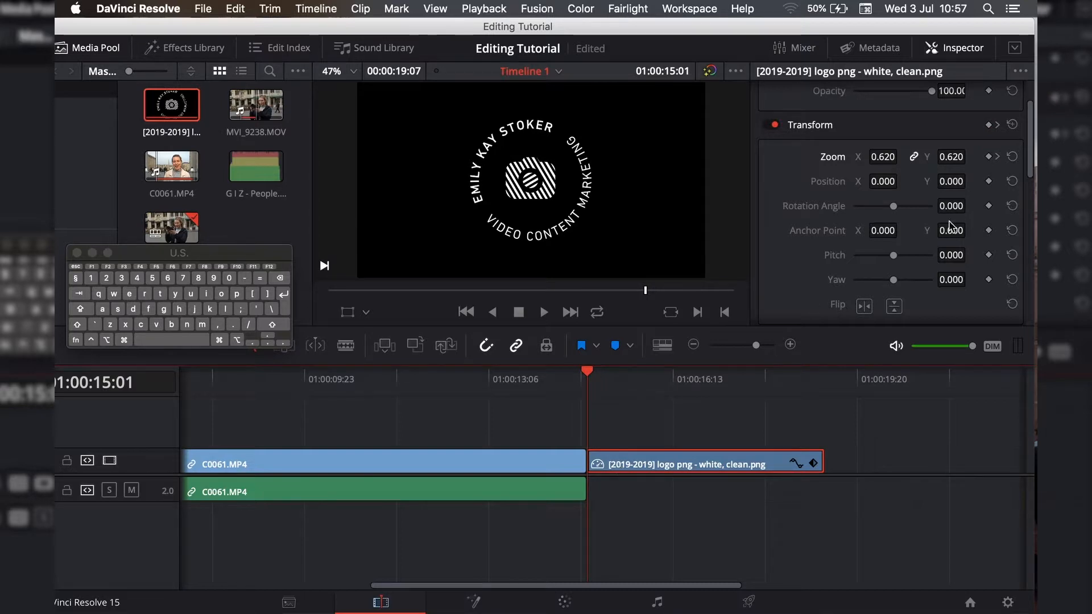
{"action": "left_click", "coordinate": [989, 156]}
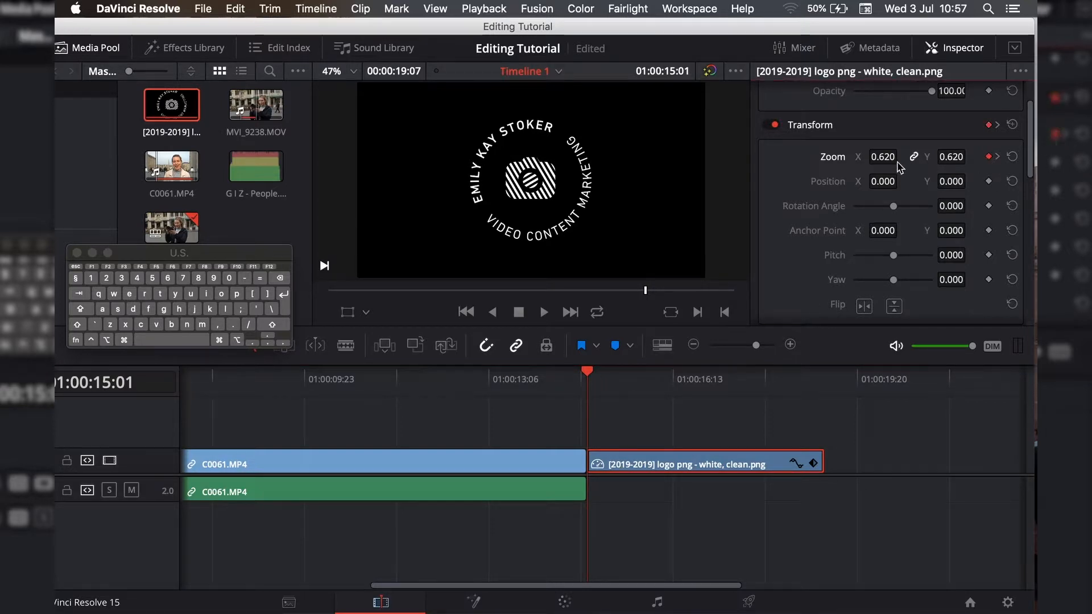
{"action": "left_click_drag", "start_coordinate": [883, 157], "coordinate": [841, 157]}
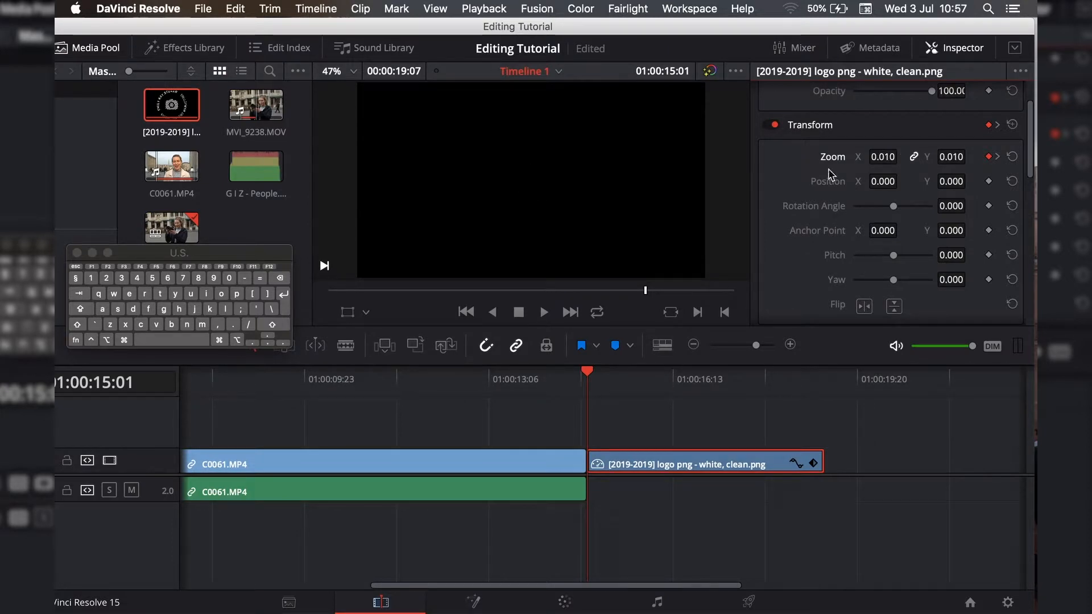
{"action": "left_click", "coordinate": [883, 156]}
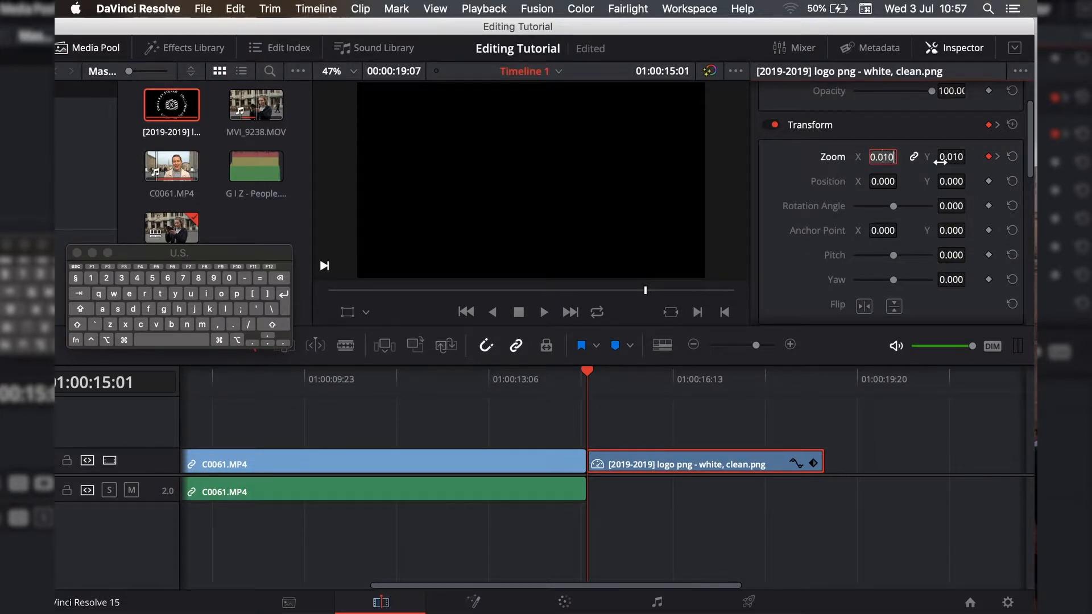
{"action": "type", "text": "0"}
{"action": "key", "text": "Return"}
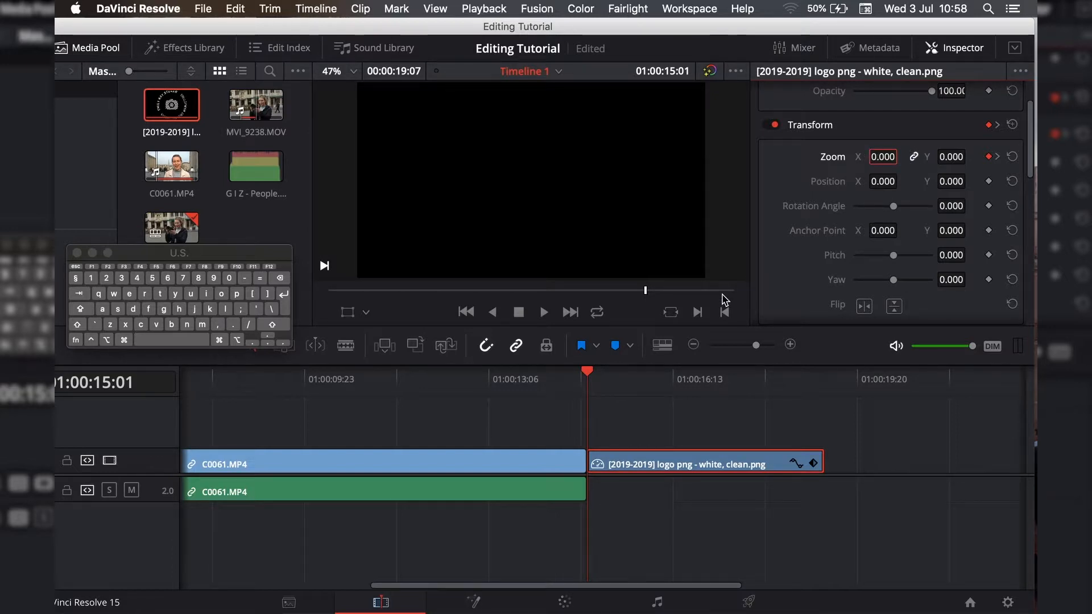
- Play back the logo's zoom animation from the start of the clip
{"action": "key", "text": "space"}
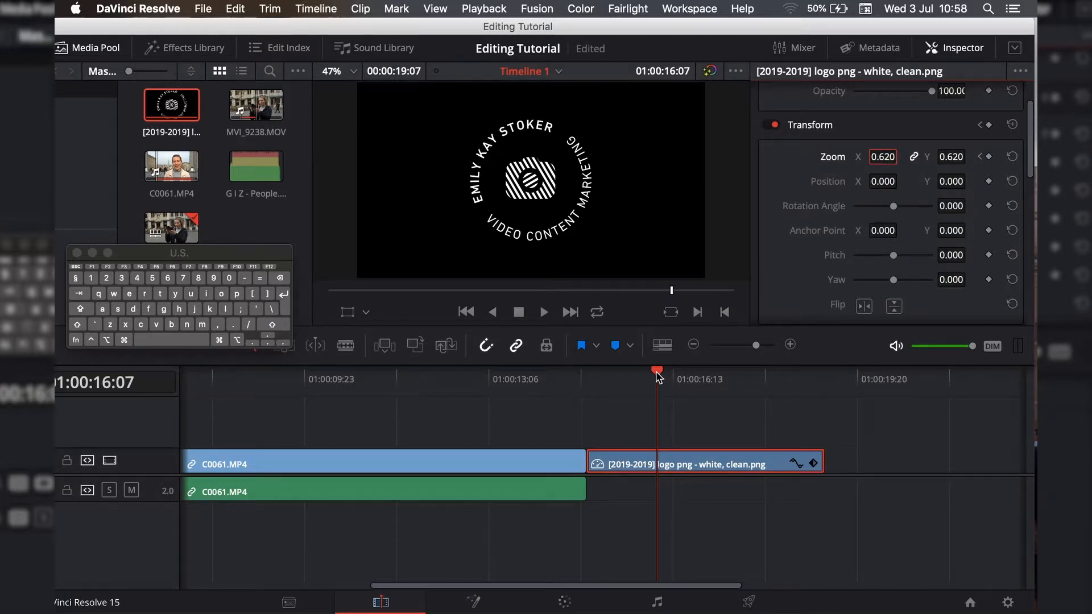
{"action": "left_click_drag", "start_coordinate": [657, 375], "coordinate": [588, 381]}
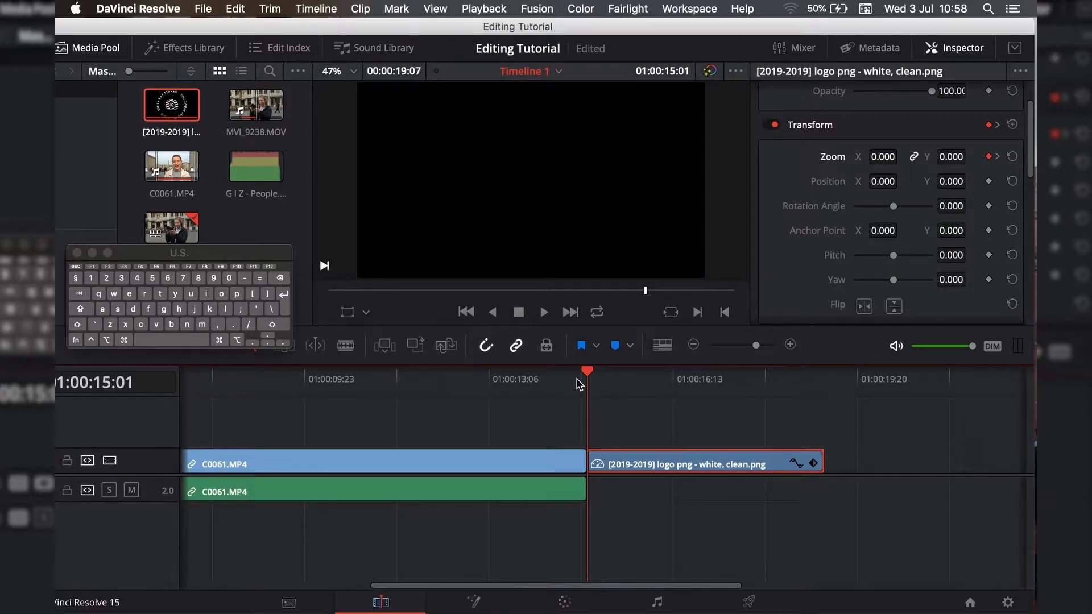
{"action": "key", "text": "space"}
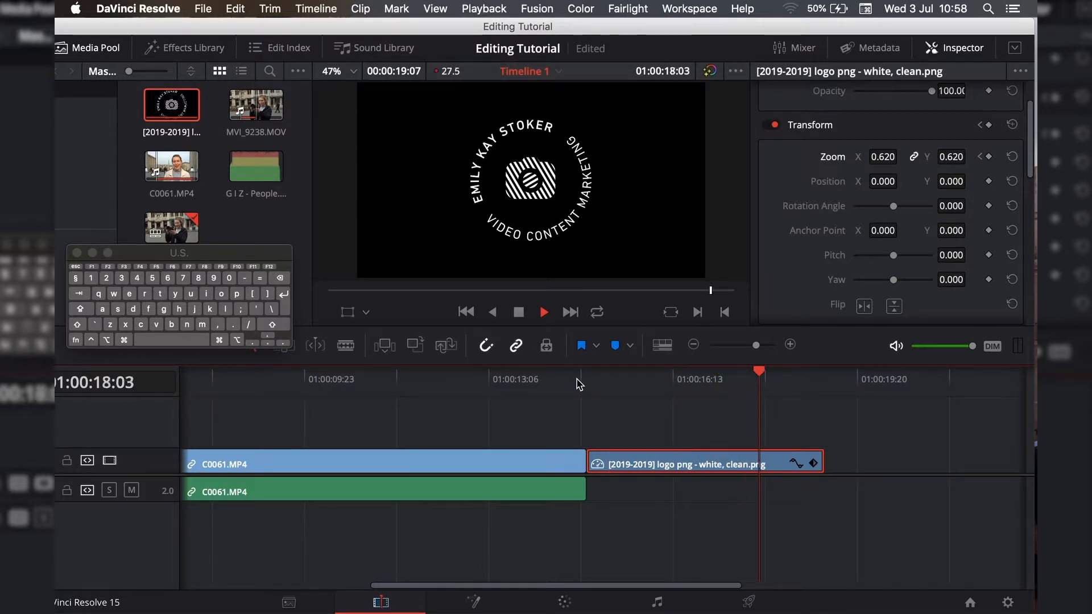
{"action": "key", "text": "space"}
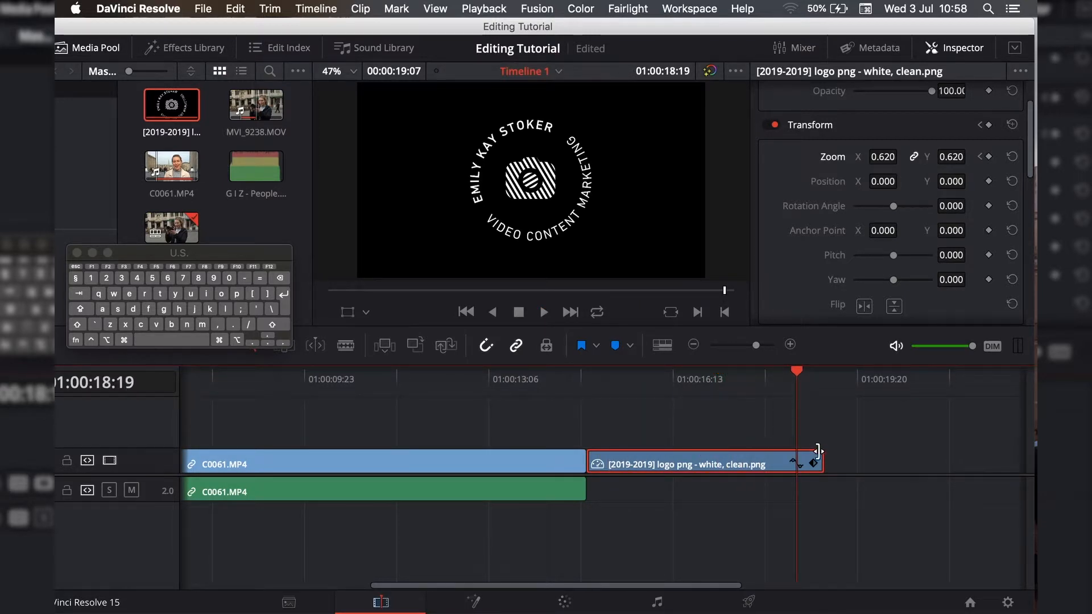
- Trim the end of the logo clip to the playhead at 01:00:18:19
{"action": "left_click_drag", "start_coordinate": [819, 454], "coordinate": [784, 459]}
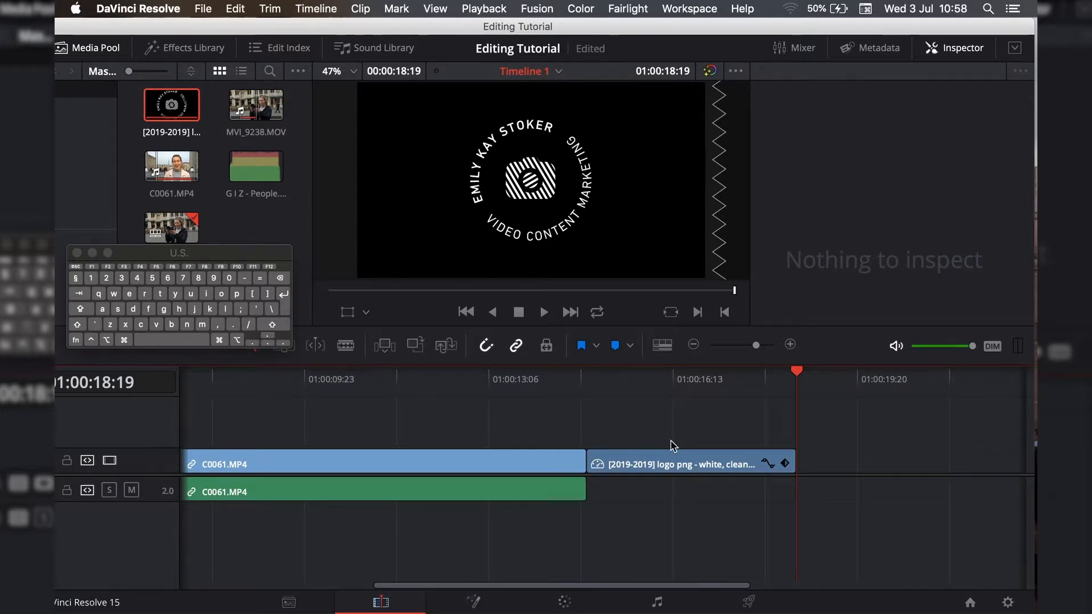
{"action": "key", "text": "super+minus"}
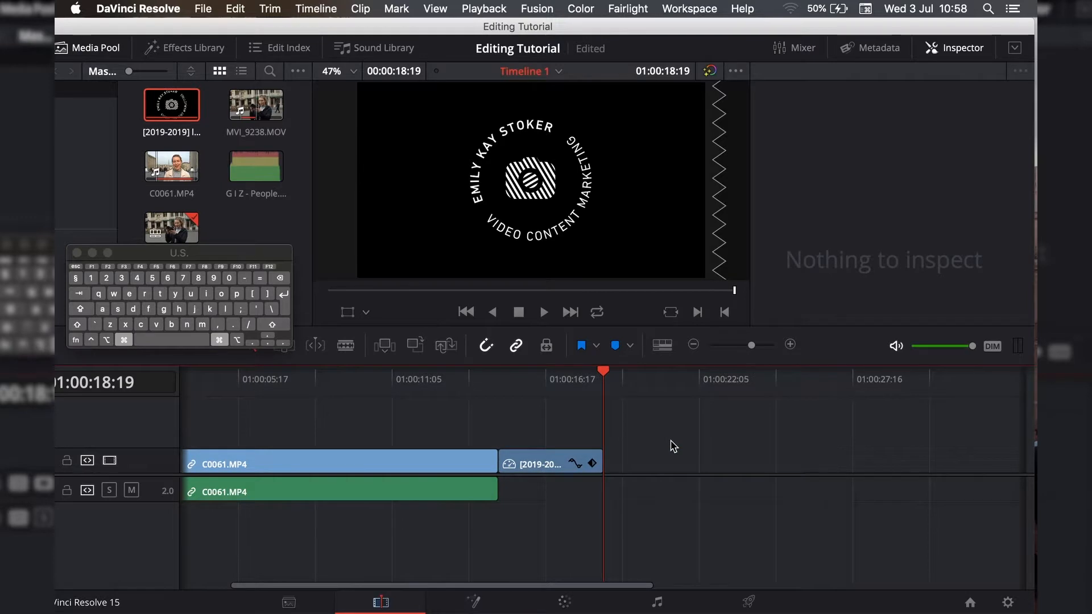
{"action": "key", "text": "super+minus"}
{"action": "key", "text": "super+minus"}
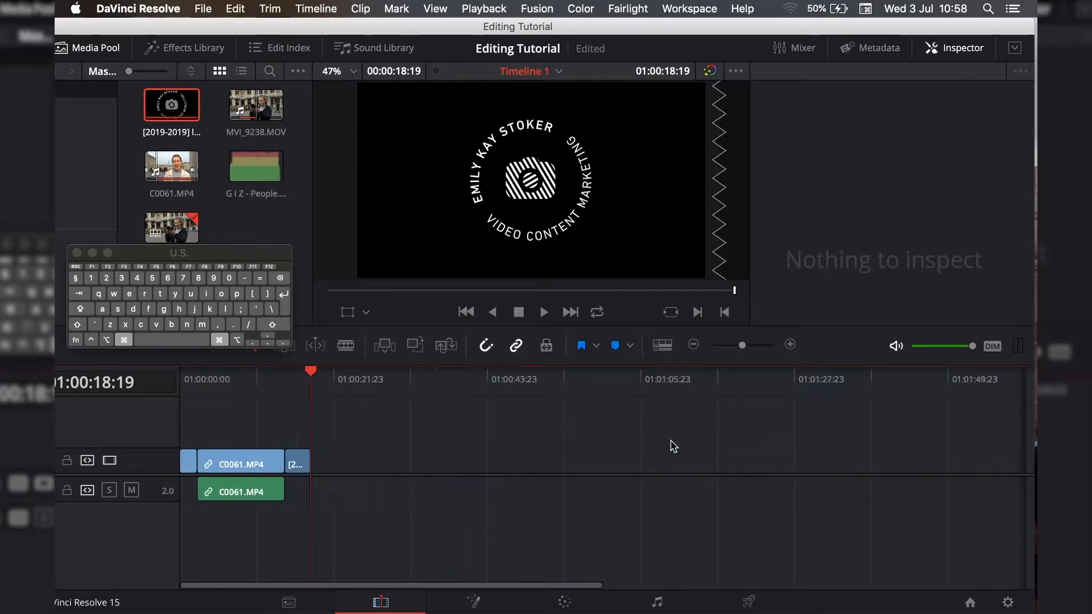
{"action": "key", "text": "super+equal"}
{"action": "key", "text": "super+equal"}
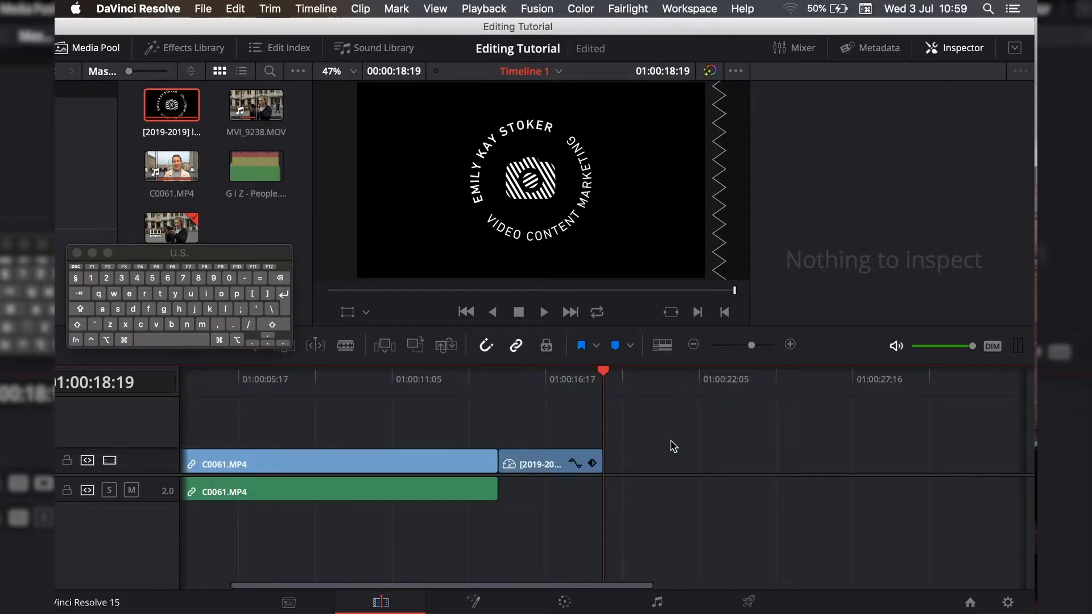
{"action": "key", "text": "super+equal"}
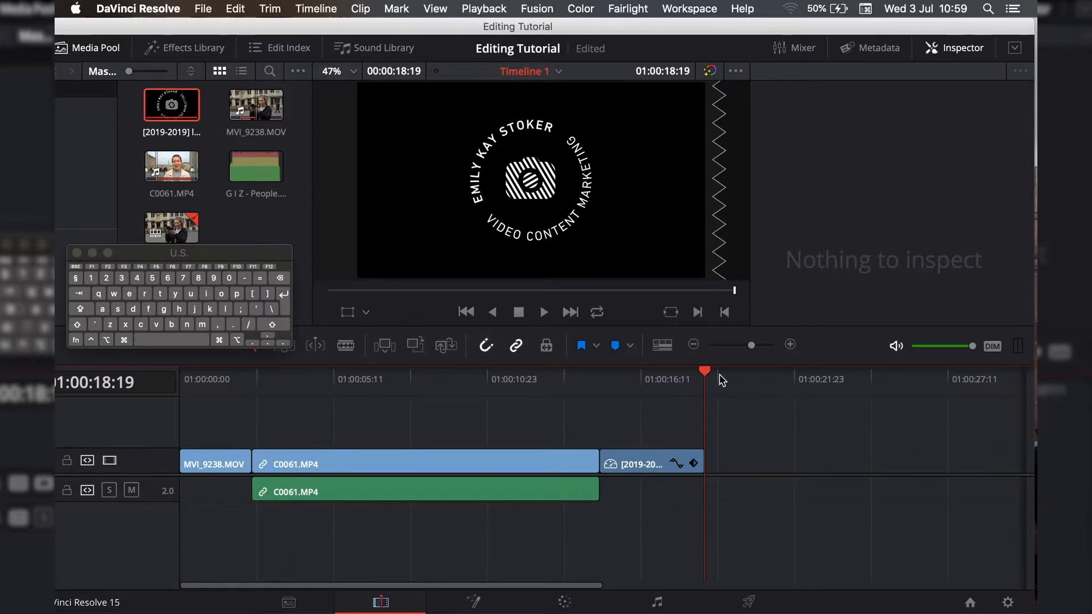
- Move the playhead to 01:00:01:08 and select the MVI_9238.MOV clip on the timeline
{"action": "left_click", "coordinate": [267, 379]}
{"action": "left_click_drag", "start_coordinate": [265, 384], "coordinate": [220, 387]}
{"action": "left_click", "coordinate": [228, 465]}
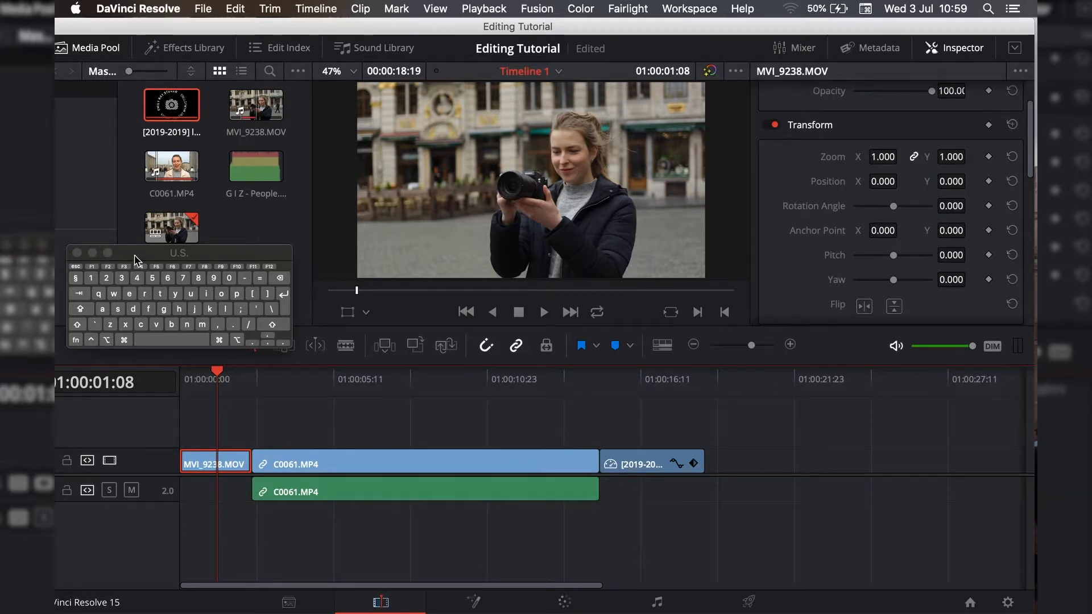
- Move the on-screen keyboard off the media pool and shift the editing window so the whole media pool is visible
{"action": "left_click_drag", "start_coordinate": [136, 260], "coordinate": [841, 88]}
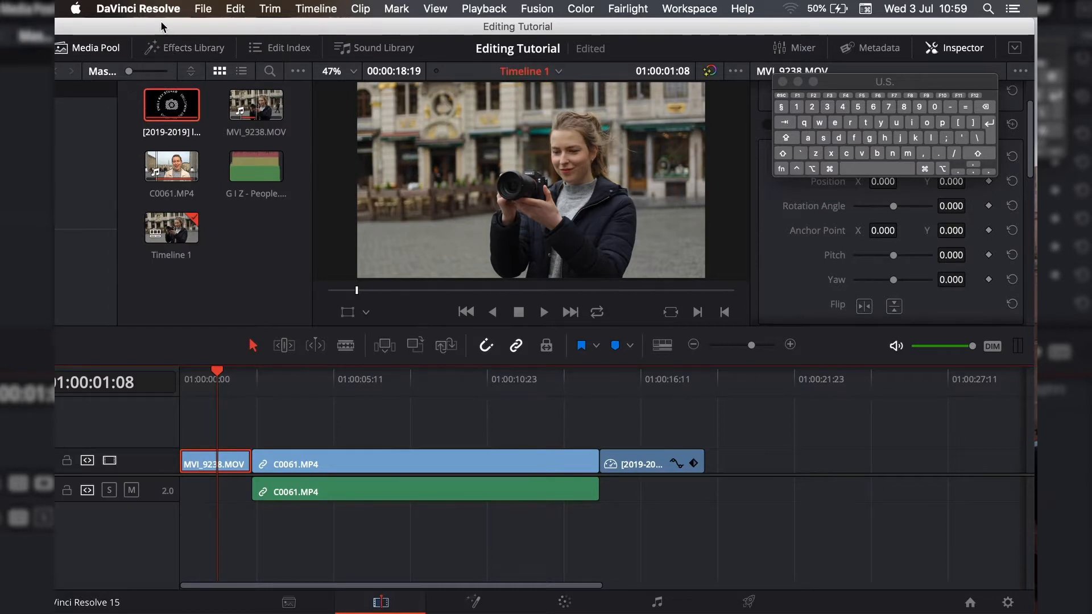
{"action": "left_click_drag", "start_coordinate": [162, 20], "coordinate": [214, 19]}
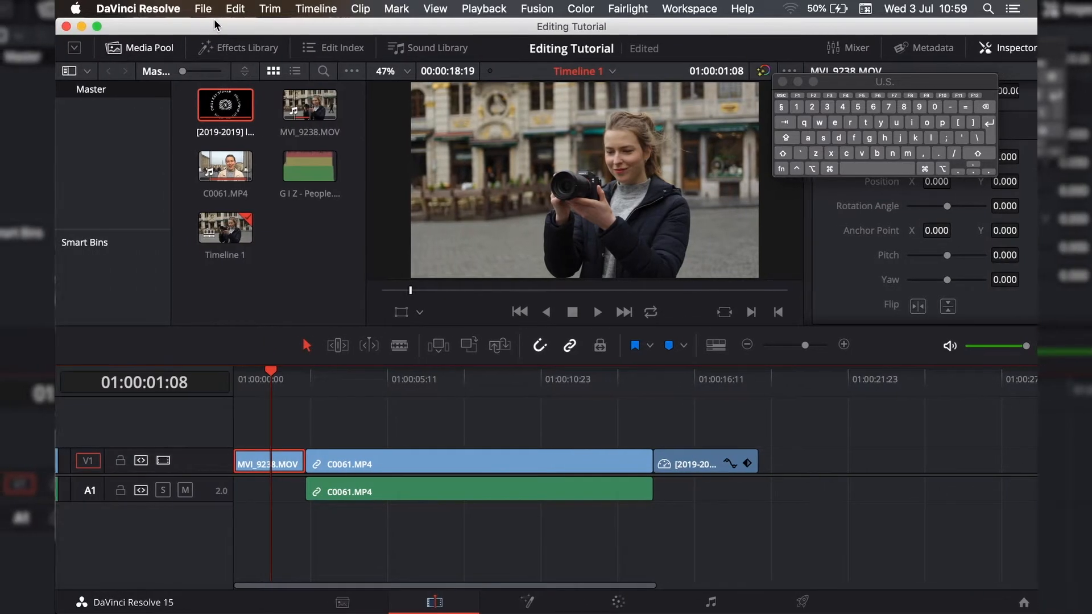
{"action": "left_click", "coordinate": [149, 50]}
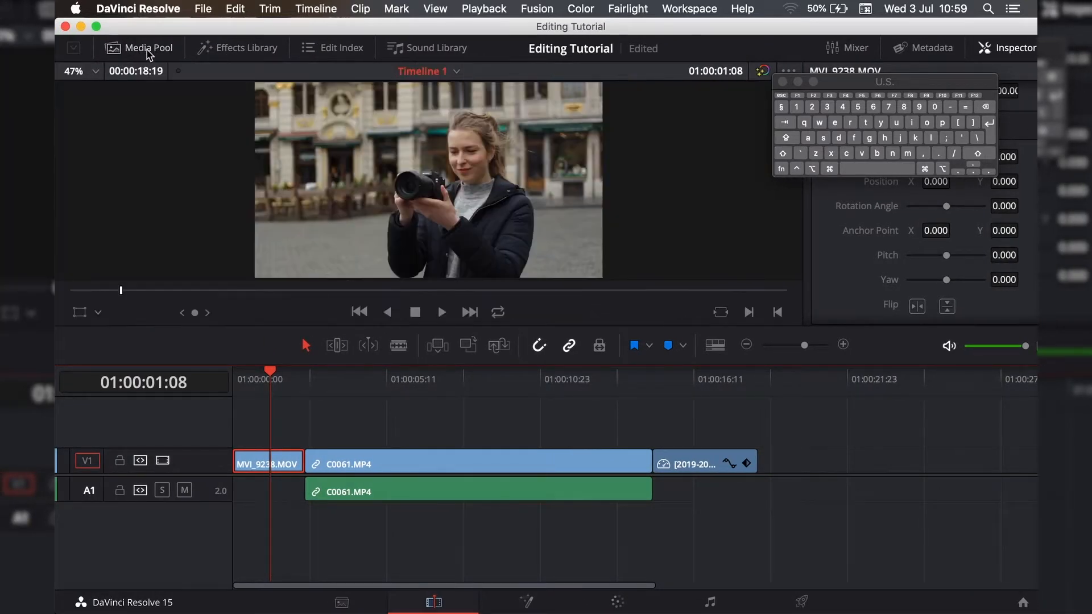
{"action": "left_click", "coordinate": [152, 51]}
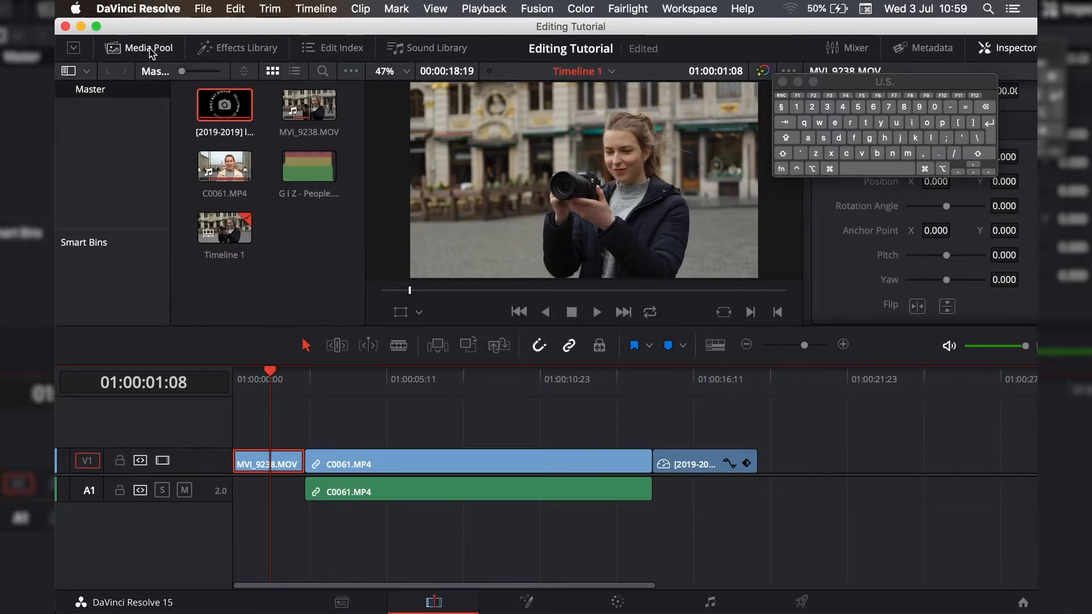
- Add a Text title at the playhead on a new video track above the MVI_9238.MOV clip
{"action": "left_click", "coordinate": [226, 51]}
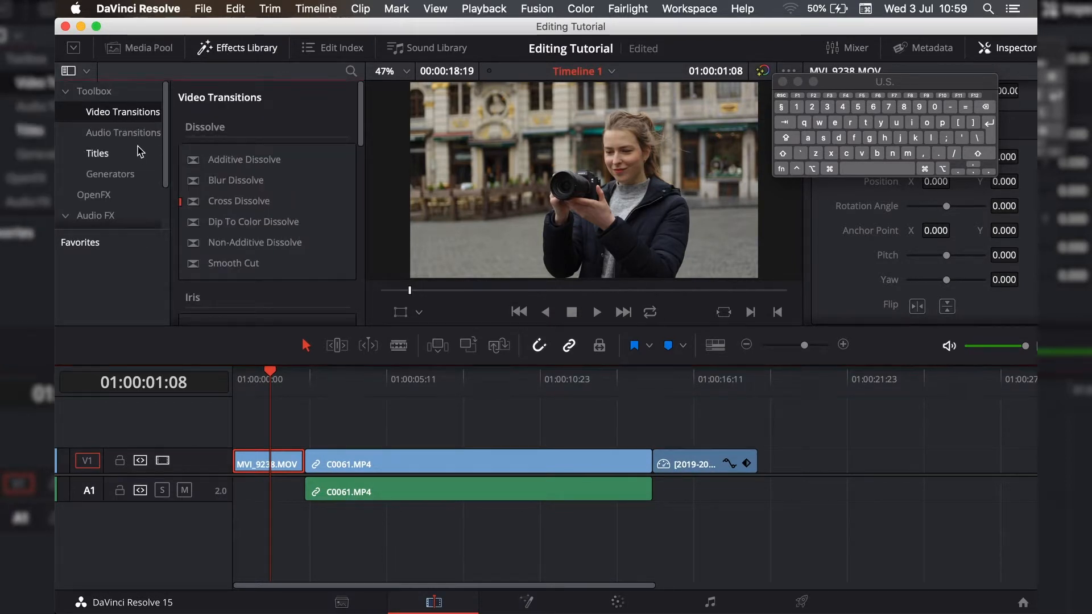
{"action": "left_click", "coordinate": [103, 155]}
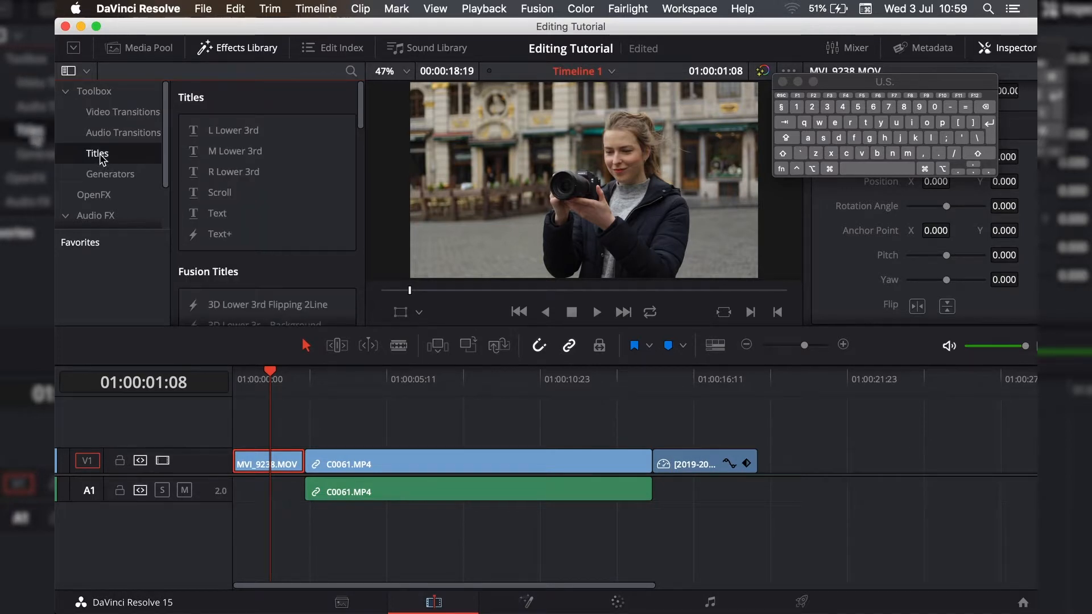
{"action": "left_click", "coordinate": [221, 219]}
{"action": "left_click_drag", "start_coordinate": [222, 219], "coordinate": [305, 438]}
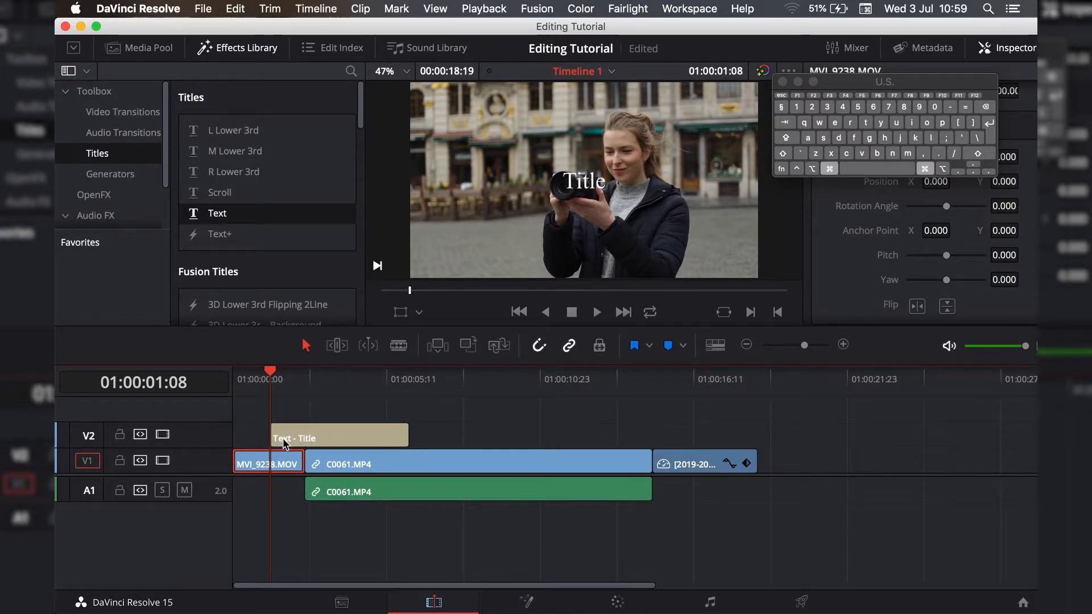
- Move the title earlier over MVI_9238.MOV, trim its end to that clip's end, and shorten its start to just before the playhead
{"action": "key", "text": "super+equal"}
{"action": "key", "text": "super+equal"}
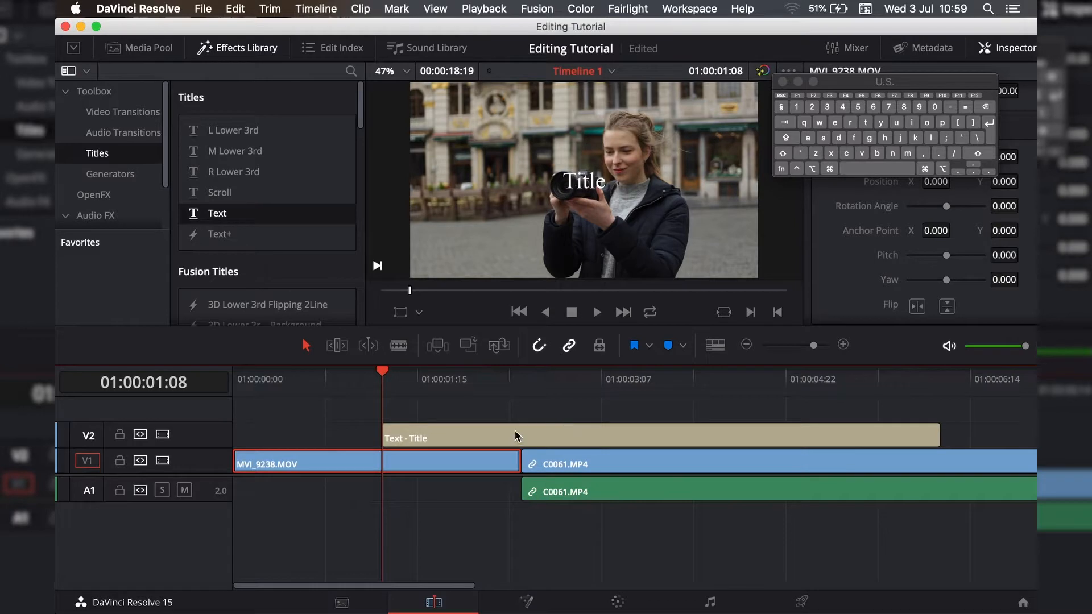
{"action": "left_click_drag", "start_coordinate": [463, 438], "coordinate": [438, 438]}
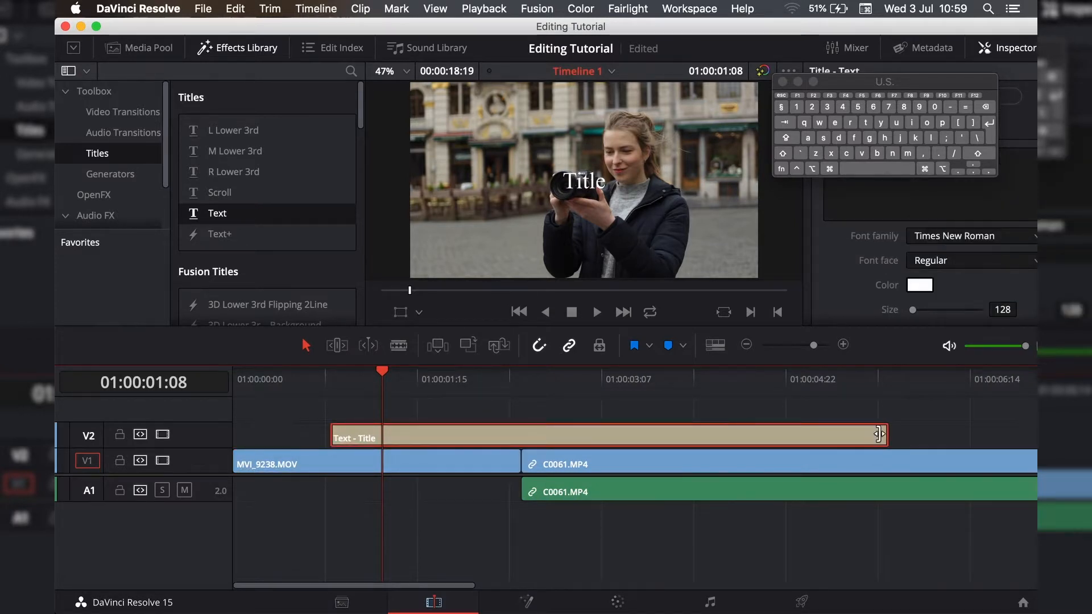
{"action": "left_click_drag", "start_coordinate": [884, 435], "coordinate": [521, 435]}
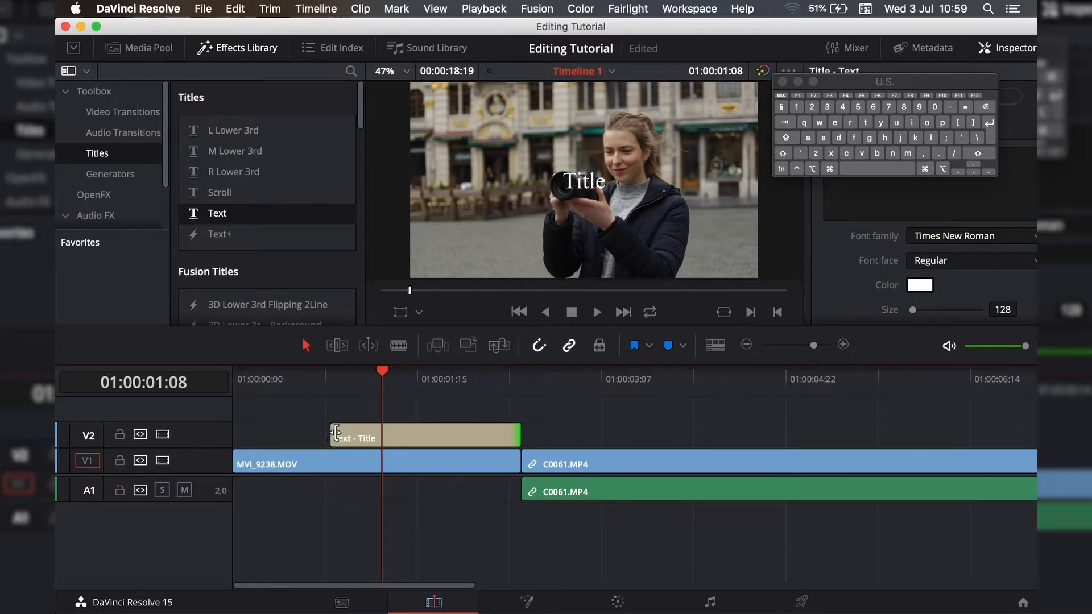
{"action": "left_click_drag", "start_coordinate": [333, 435], "coordinate": [369, 434]}
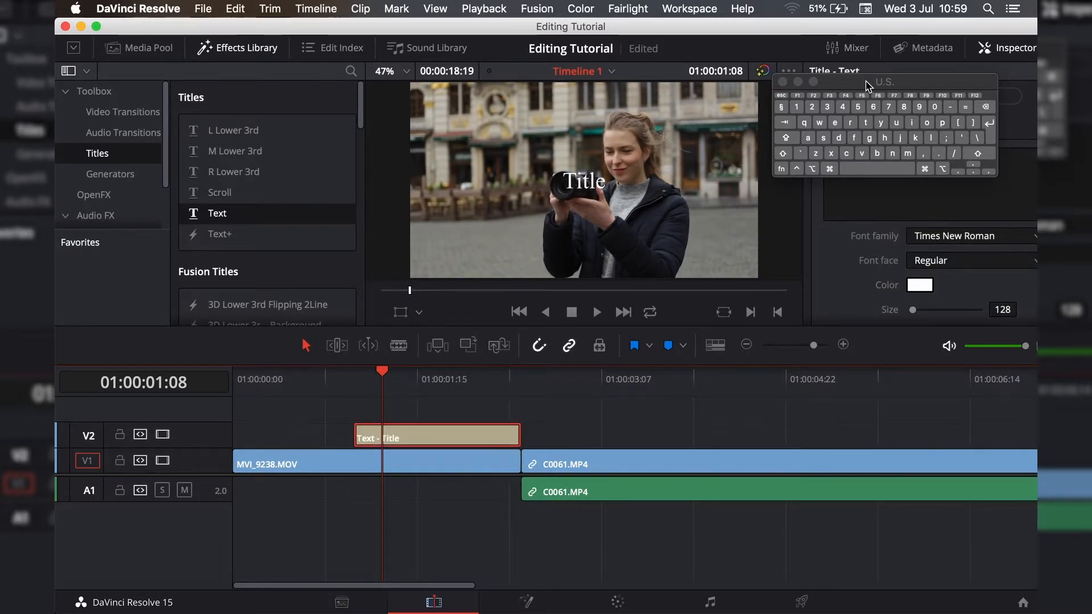
- Replace the title's text with "Brussels Travel Vlog", breaking the line after "Brussels"
{"action": "left_click_drag", "start_coordinate": [868, 86], "coordinate": [225, 95]}
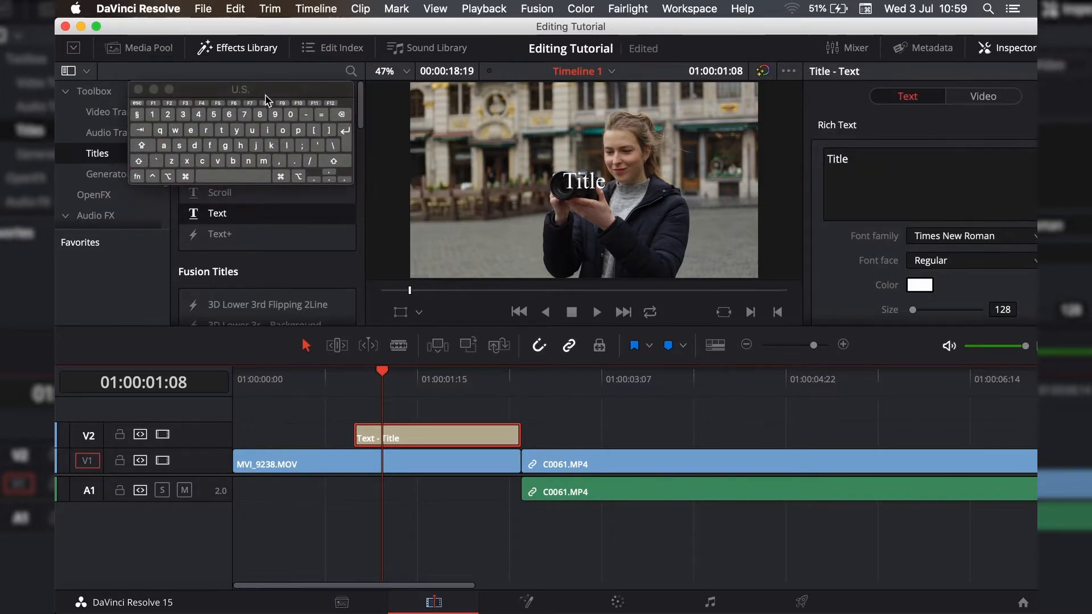
{"action": "left_click", "coordinate": [583, 190]}
{"action": "double_click", "coordinate": [583, 191]}
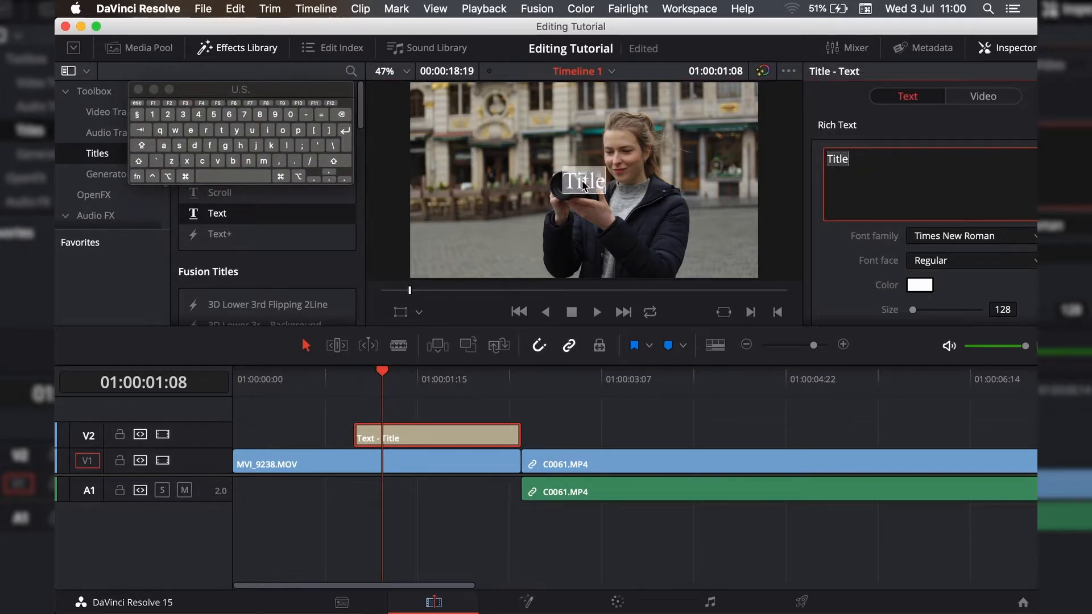
{"action": "left_click_drag", "start_coordinate": [722, 28], "coordinate": [673, 27]}
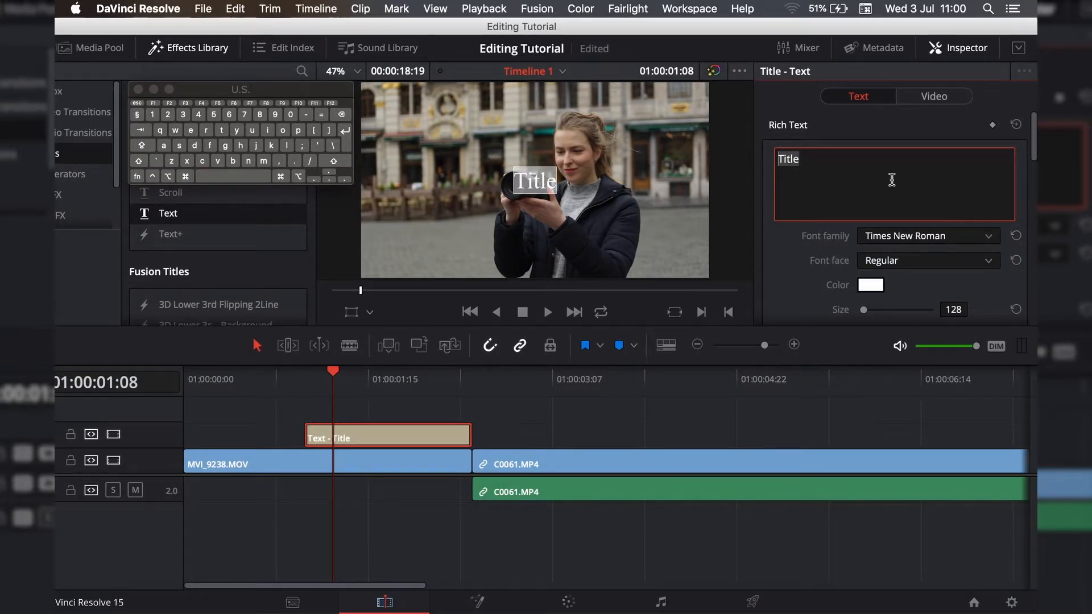
{"action": "type", "text": "Bruss"}
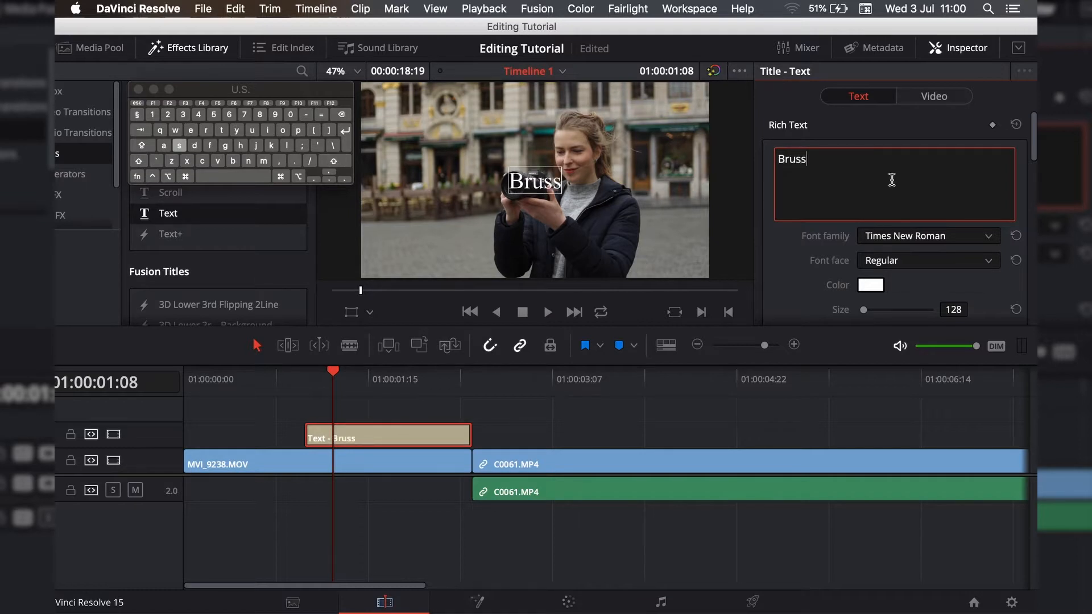
{"action": "type", "text": "els Tra"}
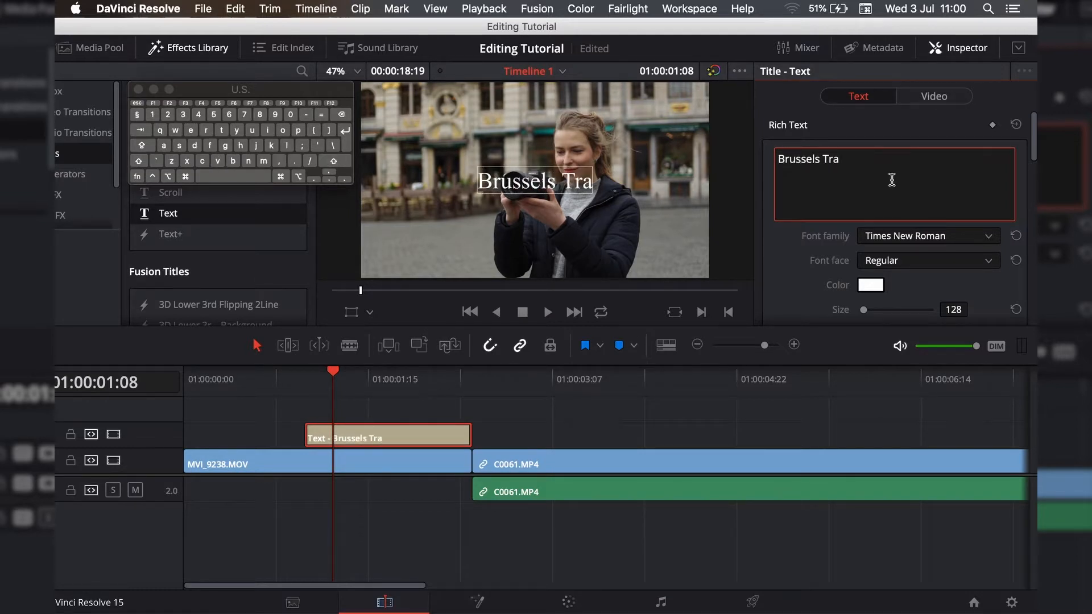
{"action": "type", "text": "vel Vlog"}
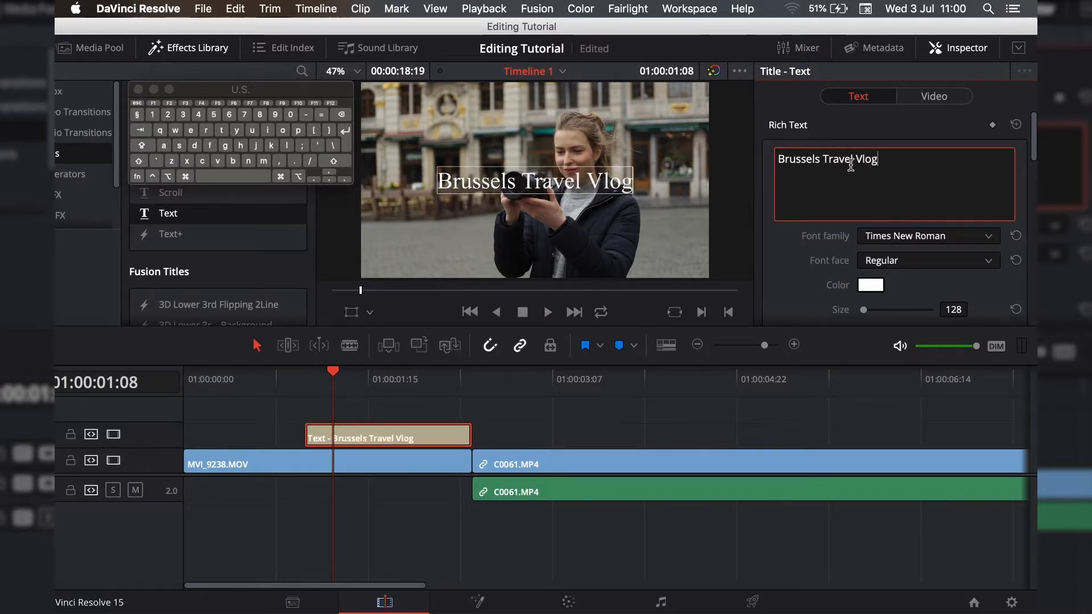
{"action": "left_click", "coordinate": [823, 160]}
{"action": "key", "text": "Return"}
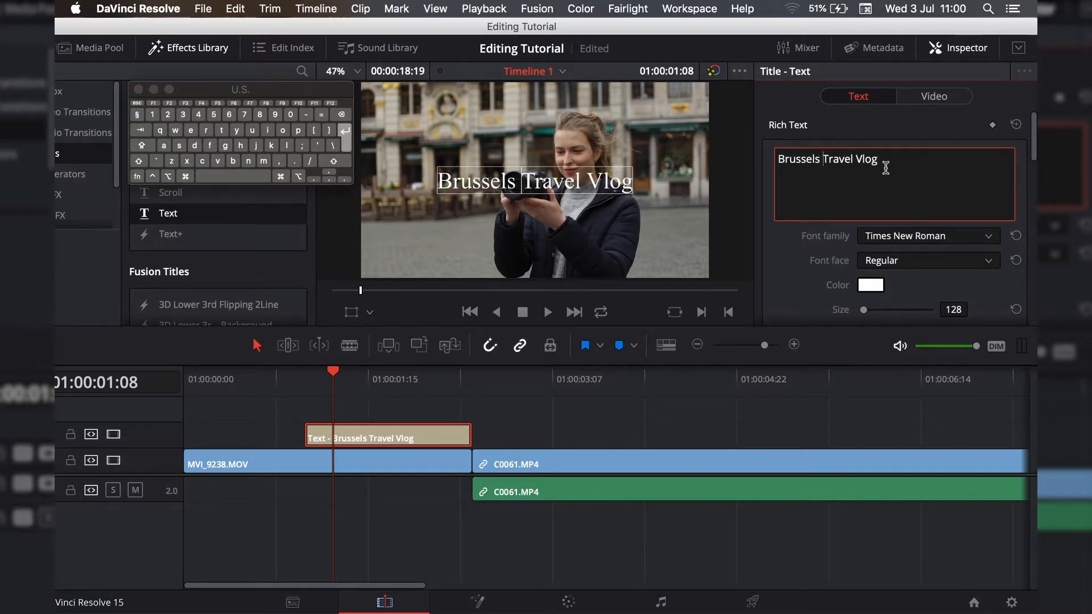
- Set the font of the whole title text to Raleway with the SemiBold Italic face
{"action": "left_click_drag", "start_coordinate": [834, 176], "coordinate": [776, 160]}
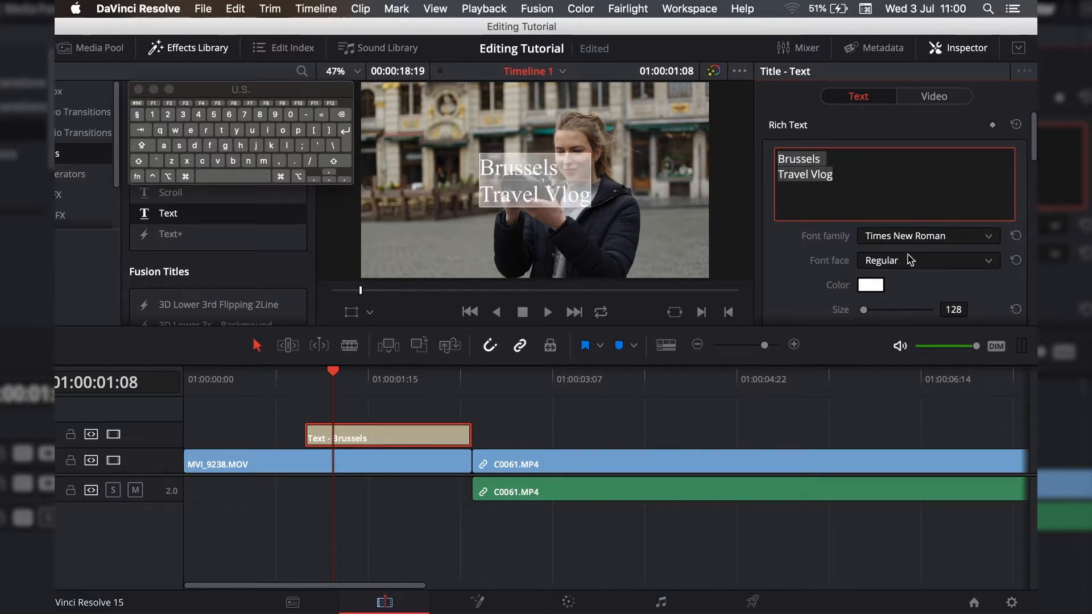
{"action": "scroll", "coordinate": [782, 295], "scroll_direction": "down", "scroll_amount": 2}
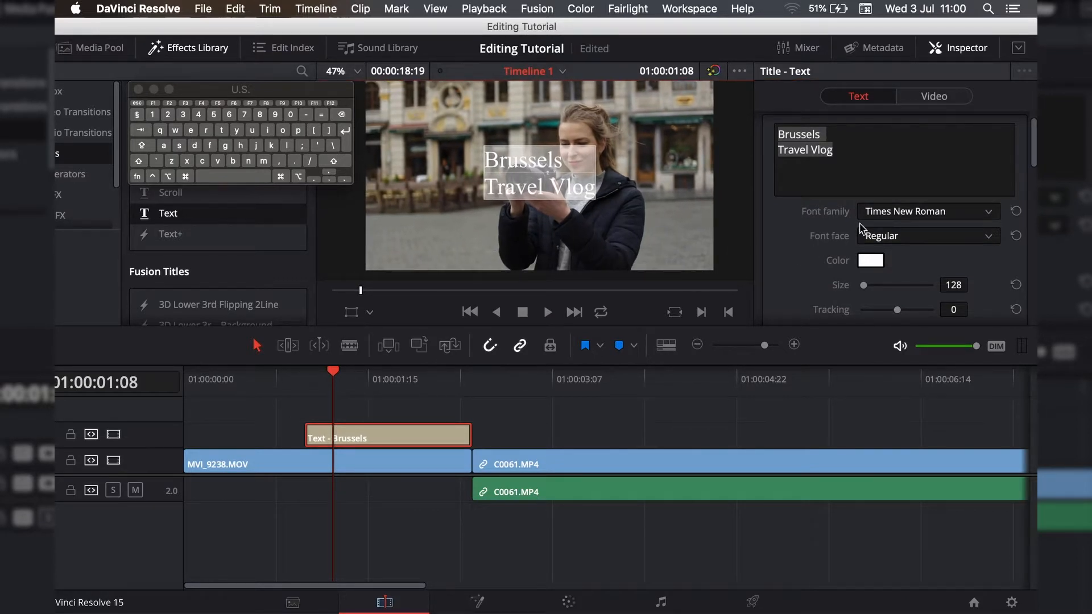
{"action": "left_click", "coordinate": [904, 213]}
{"action": "scroll", "coordinate": [904, 218], "scroll_direction": "up", "scroll_amount": 5}
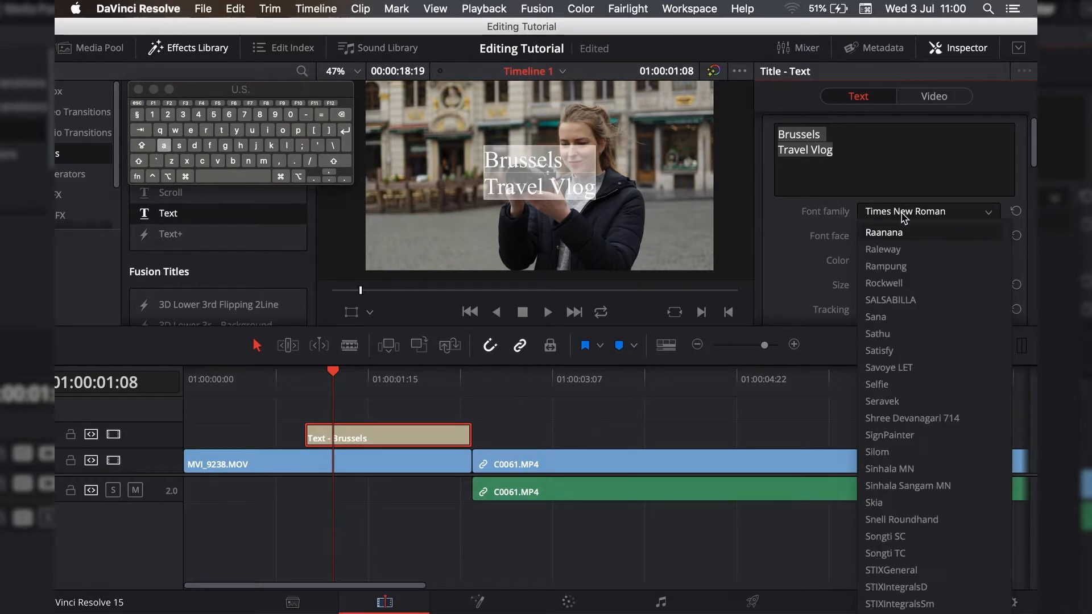
{"action": "left_click", "coordinate": [905, 250]}
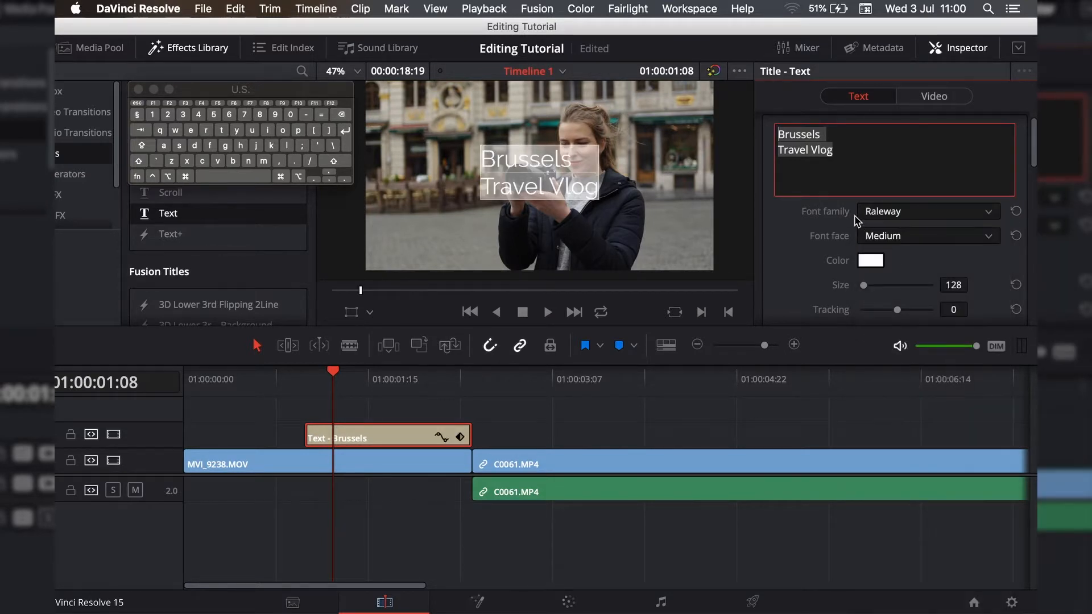
{"action": "left_click", "coordinate": [906, 236]}
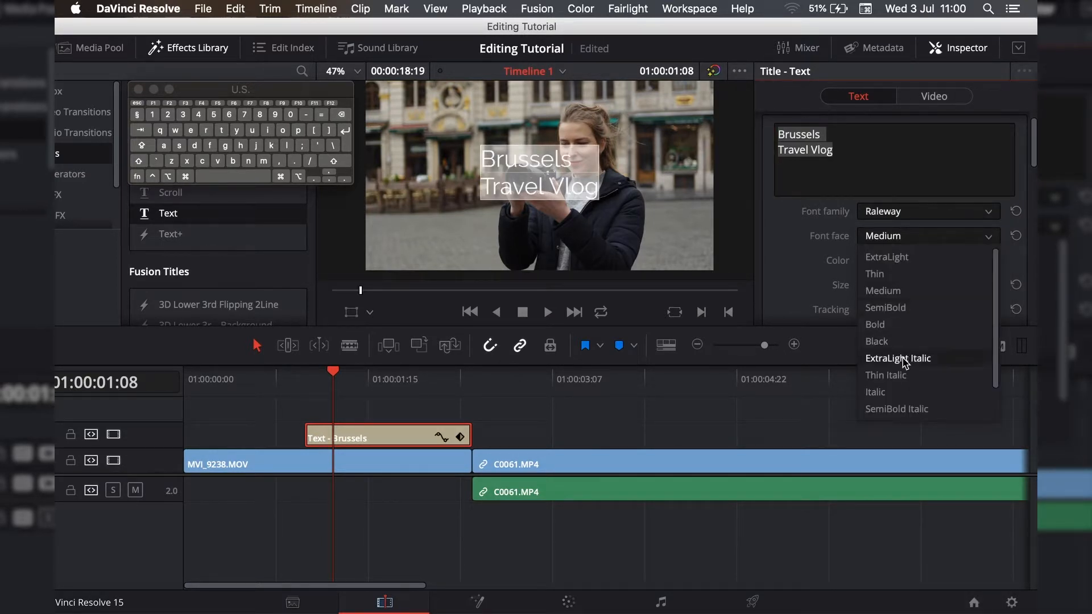
{"action": "scroll", "coordinate": [906, 361], "scroll_direction": "down", "scroll_amount": 2}
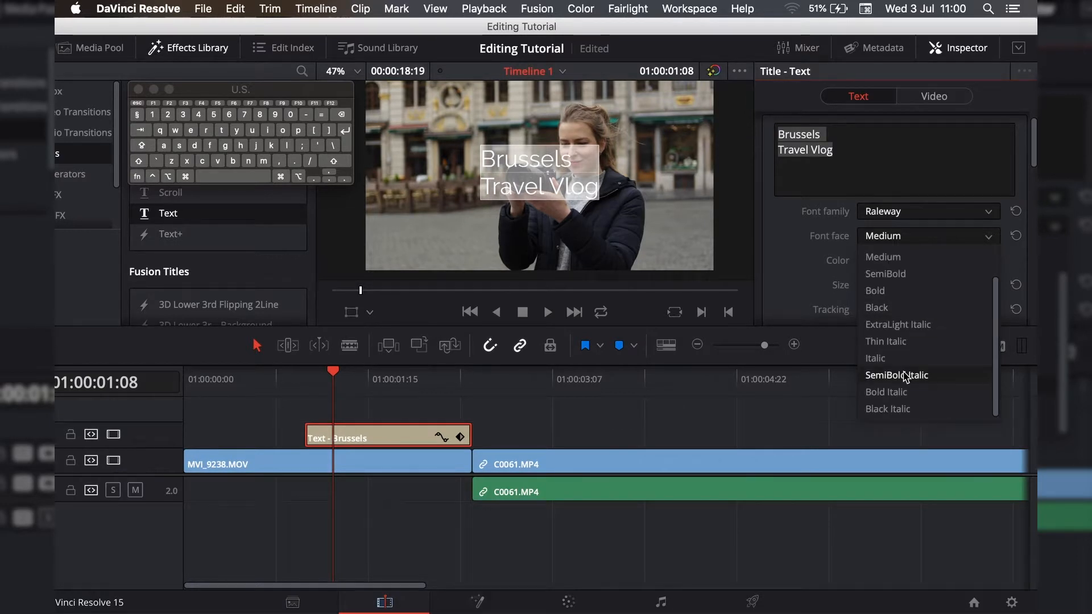
{"action": "left_click", "coordinate": [909, 376]}
- Set the title's font case to All Caps and centre its text alignment
{"action": "scroll", "coordinate": [876, 244], "scroll_direction": "down", "scroll_amount": 3}
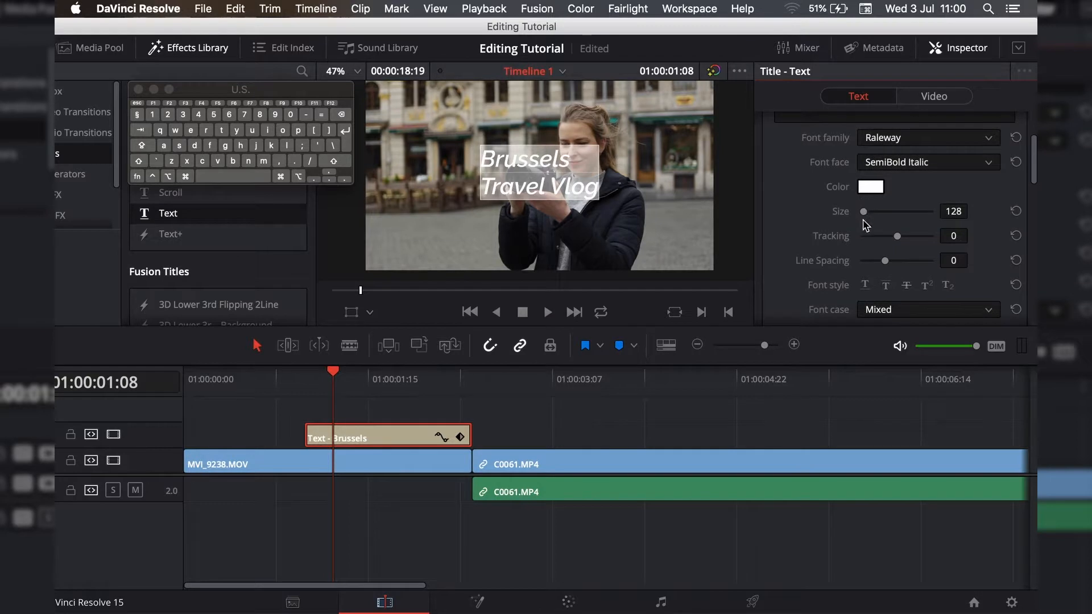
{"action": "scroll", "coordinate": [824, 243], "scroll_direction": "down", "scroll_amount": 3}
{"action": "scroll", "coordinate": [859, 213], "scroll_direction": "down", "scroll_amount": 1}
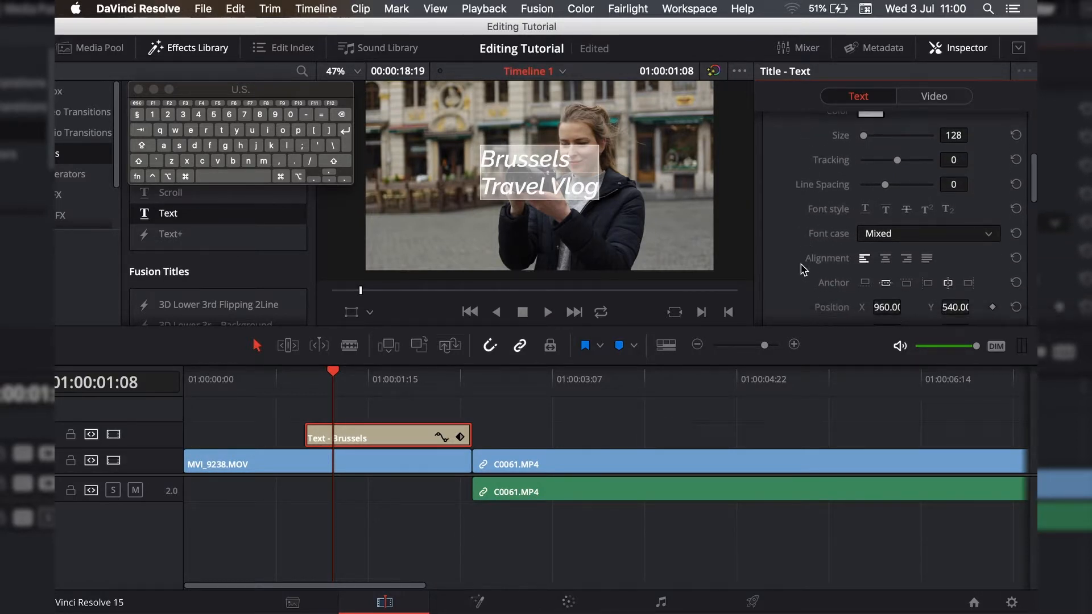
{"action": "left_click", "coordinate": [940, 215]}
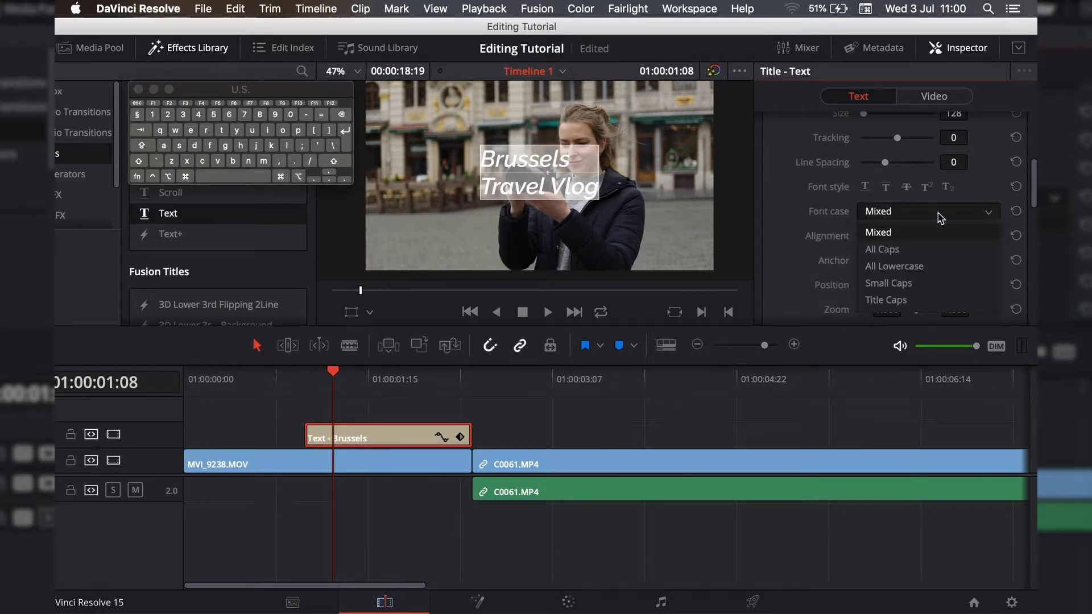
{"action": "left_click", "coordinate": [891, 254]}
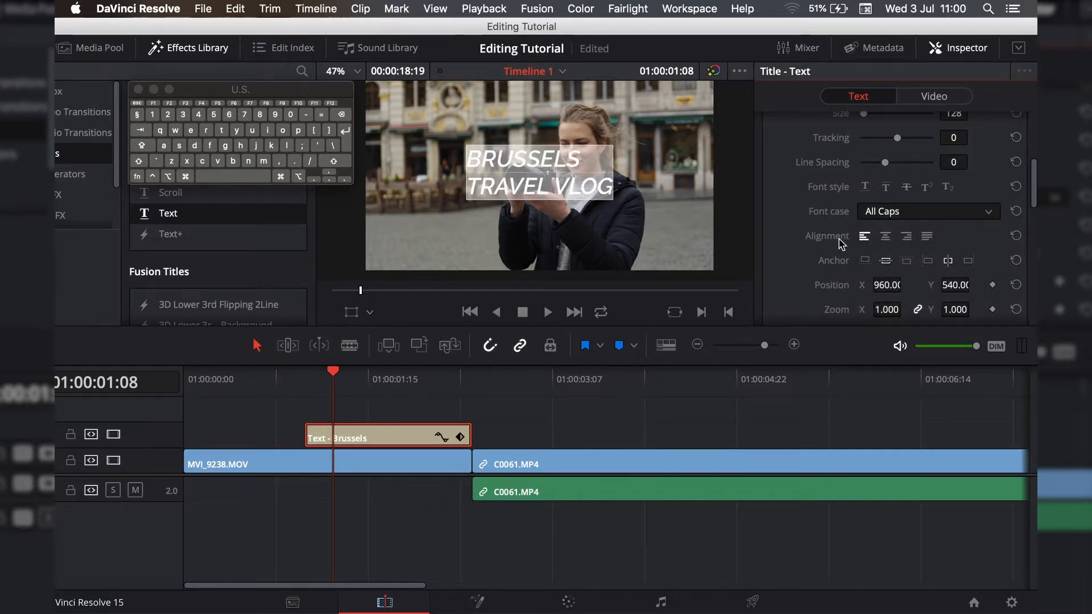
{"action": "scroll", "coordinate": [795, 237], "scroll_direction": "down", "scroll_amount": 4}
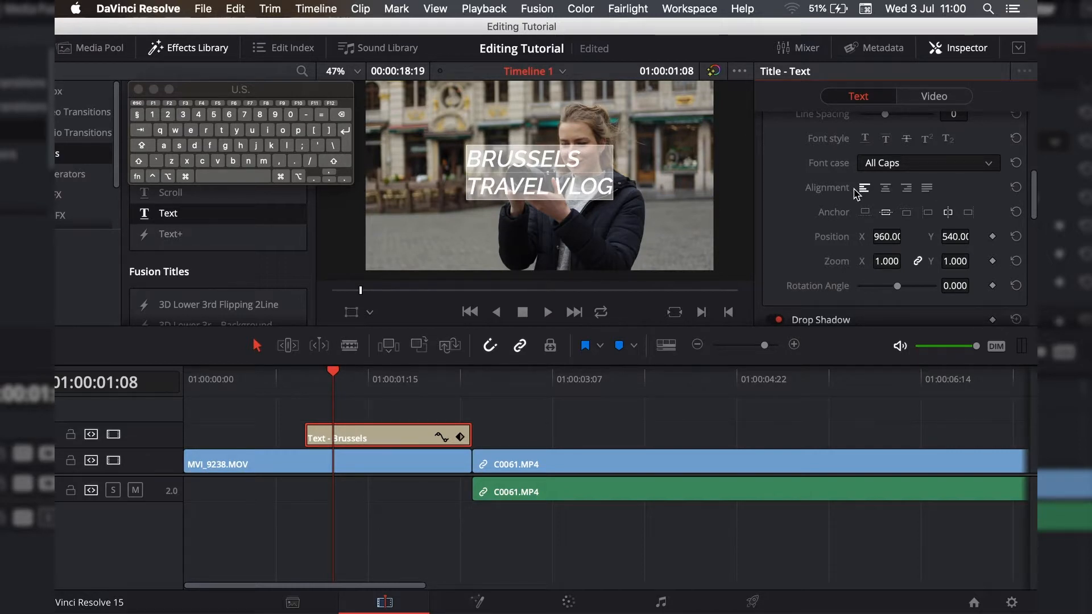
{"action": "left_click", "coordinate": [885, 188]}
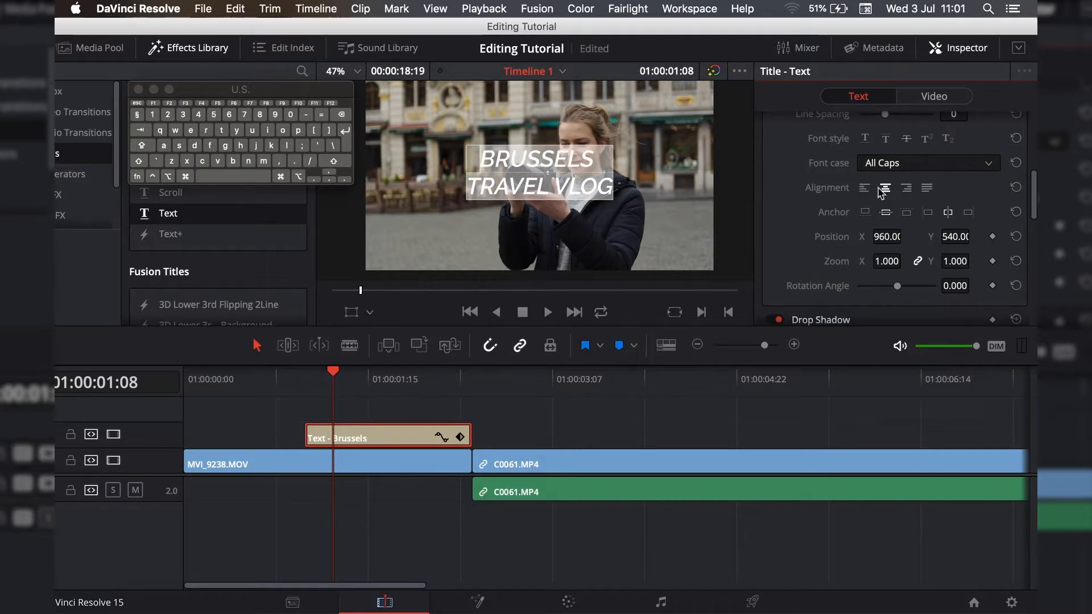
{"action": "left_click", "coordinate": [584, 178]}
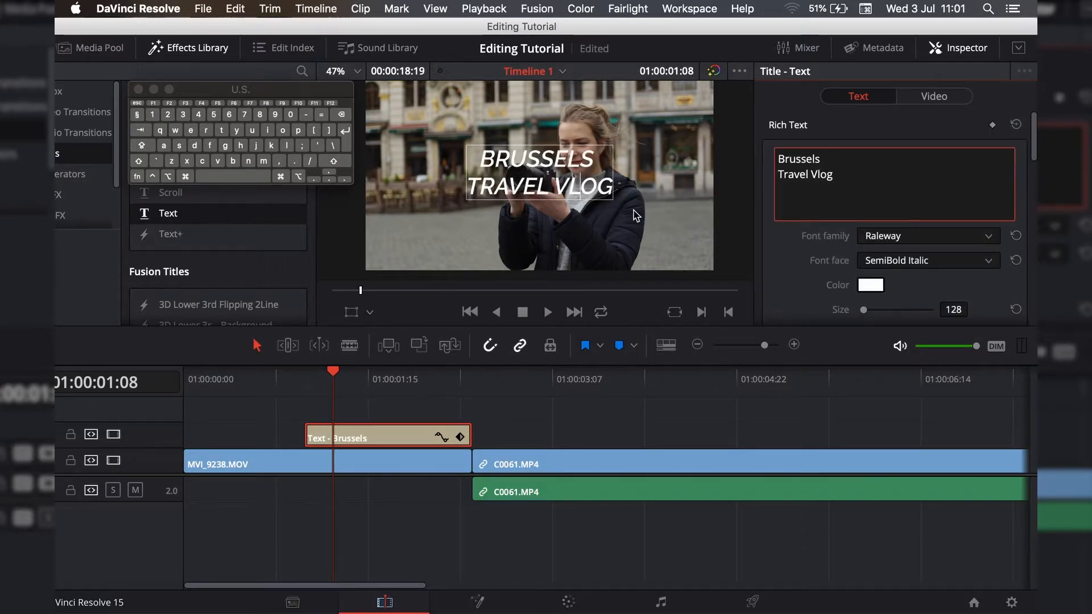
- Look through the title's stroke and background settings
{"action": "scroll", "coordinate": [795, 267], "scroll_direction": "down", "scroll_amount": 5}
{"action": "scroll", "coordinate": [796, 272], "scroll_direction": "down", "scroll_amount": 10}
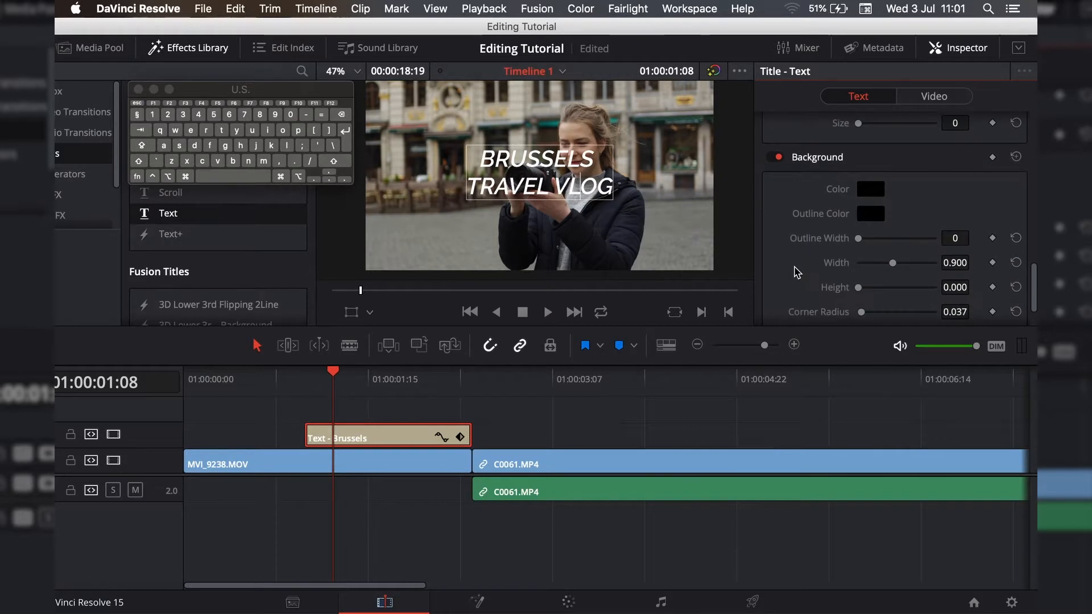
{"action": "scroll", "coordinate": [796, 272], "scroll_direction": "down", "scroll_amount": 6}
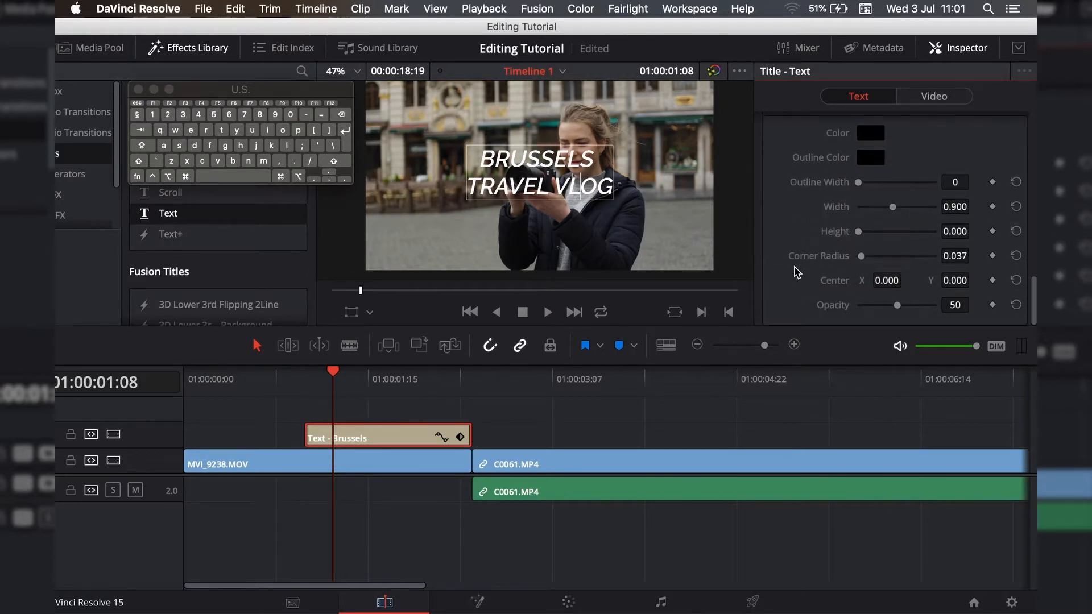
{"action": "scroll", "coordinate": [797, 272], "scroll_direction": "up", "scroll_amount": 5}
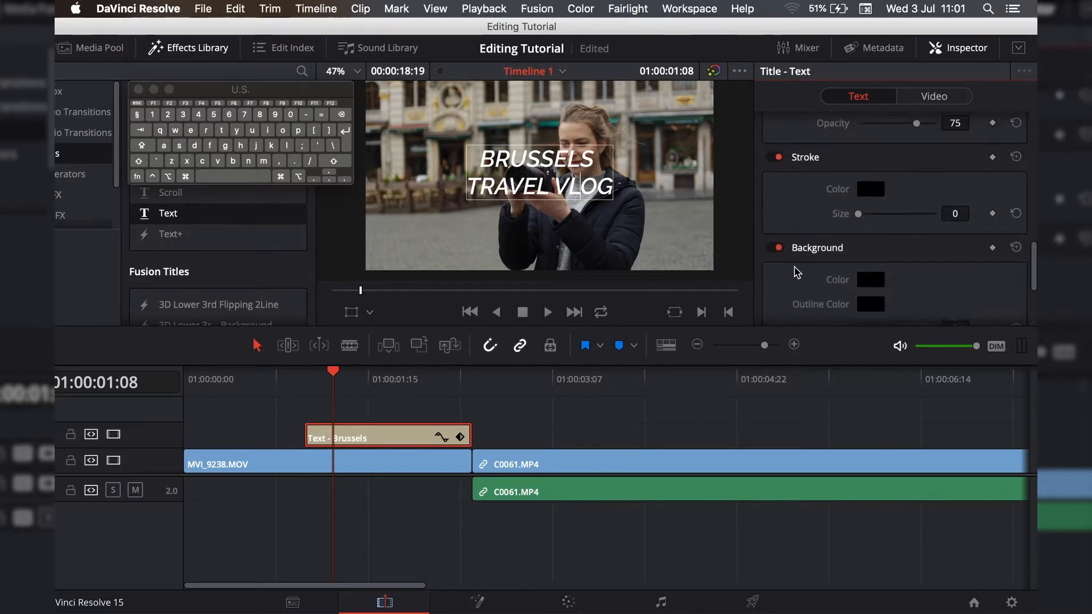
- Set the title's drop shadow offset to X 8 and Y -11 and its opacity to 42
{"action": "scroll", "coordinate": [797, 272], "scroll_direction": "up", "scroll_amount": 3}
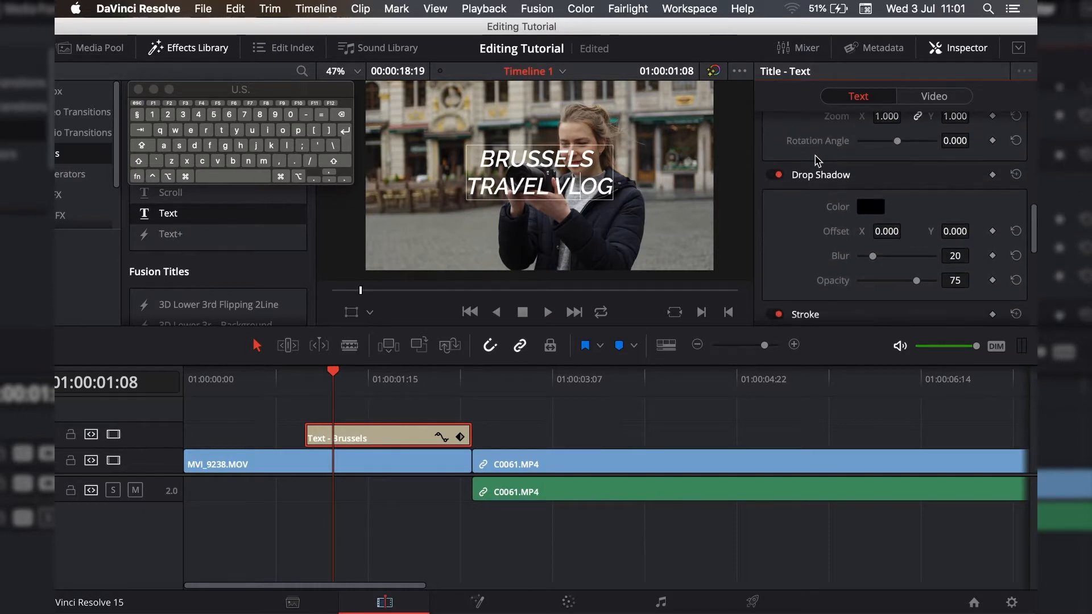
{"action": "left_click_drag", "start_coordinate": [887, 231], "coordinate": [974, 231]}
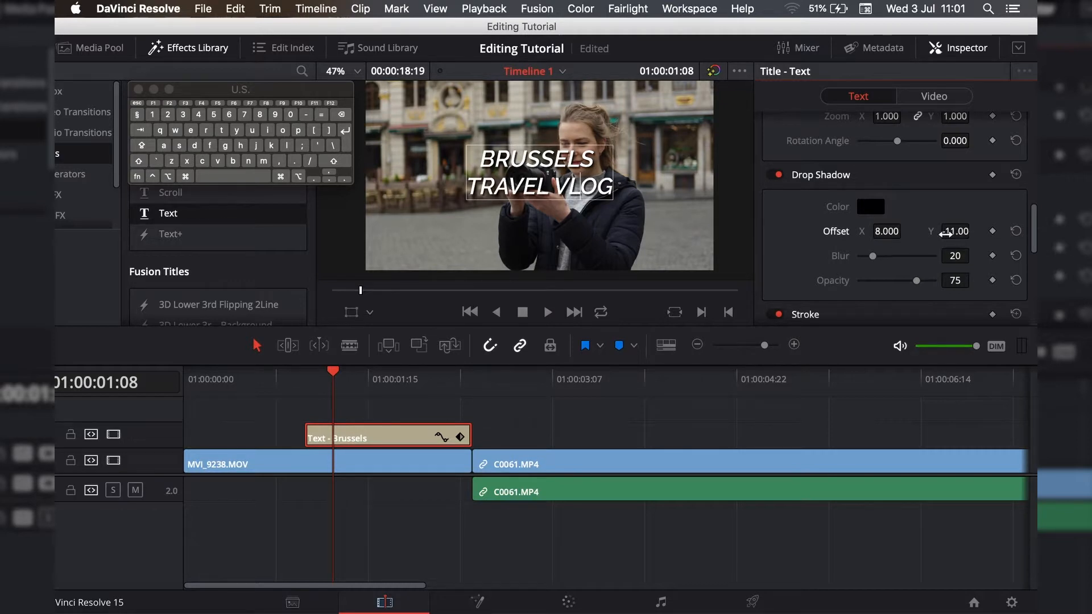
{"action": "left_click_drag", "start_coordinate": [956, 280], "coordinate": [943, 280]}
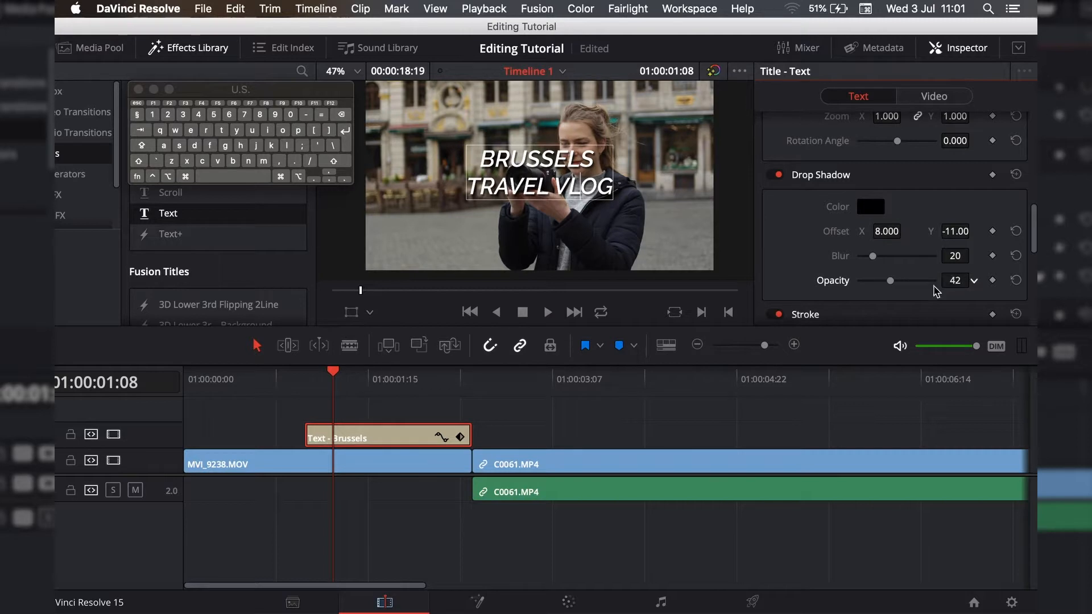
- Add Cross Dissolve transitions to both ends of the Brussels title, shortening the opening one to end at 01:00:01:08
{"action": "left_click", "coordinate": [683, 199]}
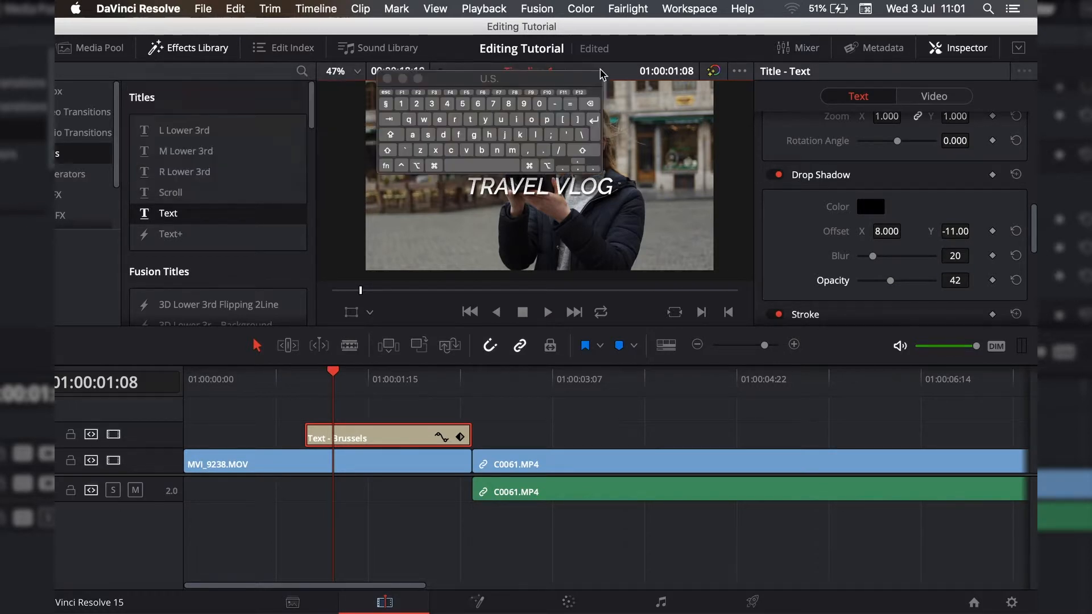
{"action": "left_click", "coordinate": [204, 50]}
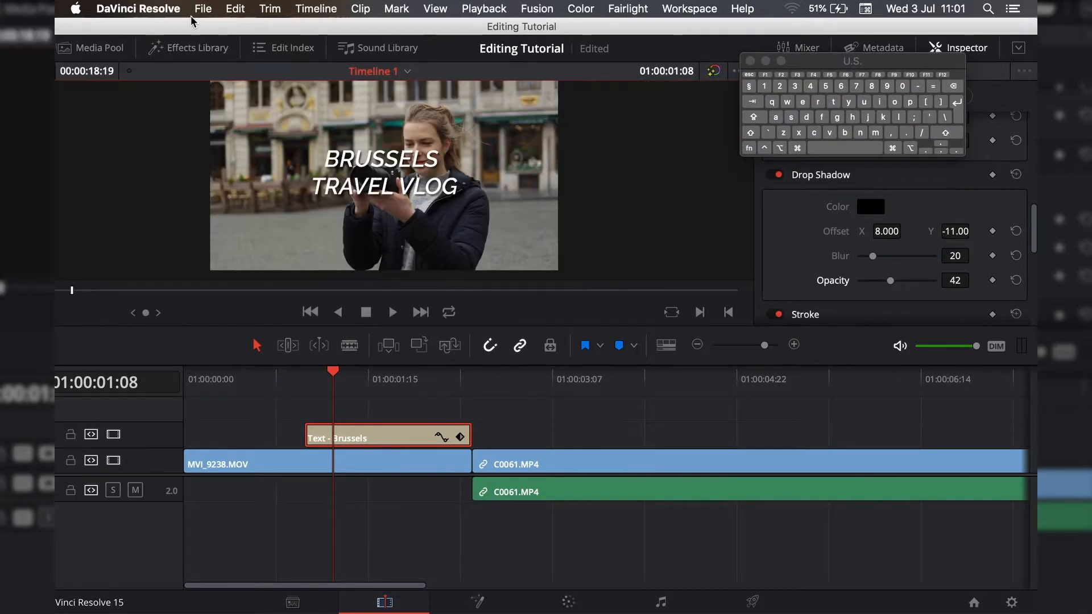
{"action": "left_click", "coordinate": [196, 48]}
{"action": "left_click_drag", "start_coordinate": [196, 31], "coordinate": [250, 31]}
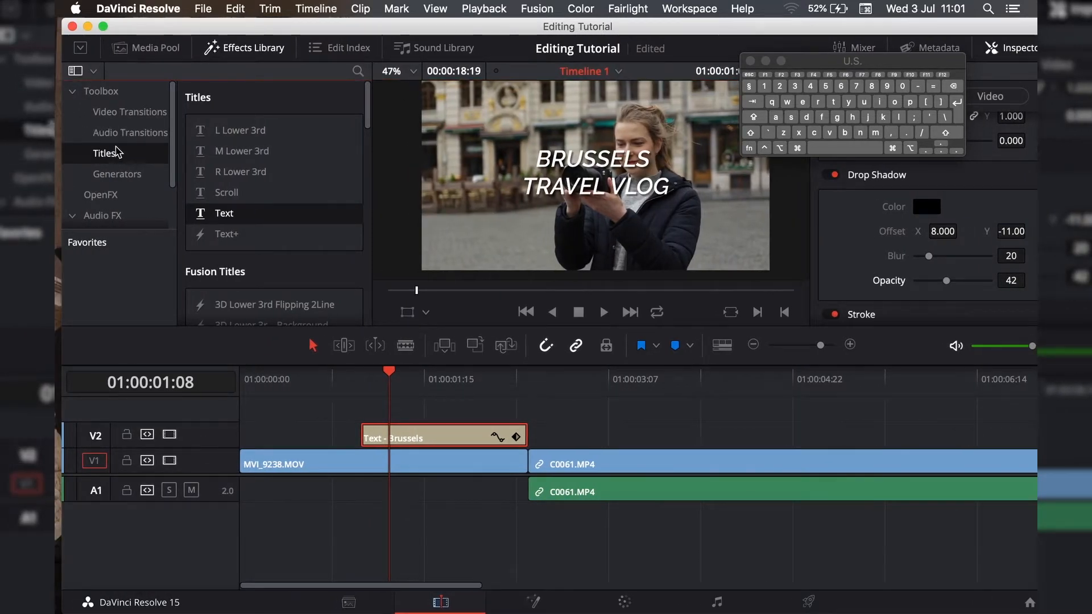
{"action": "left_click", "coordinate": [116, 114]}
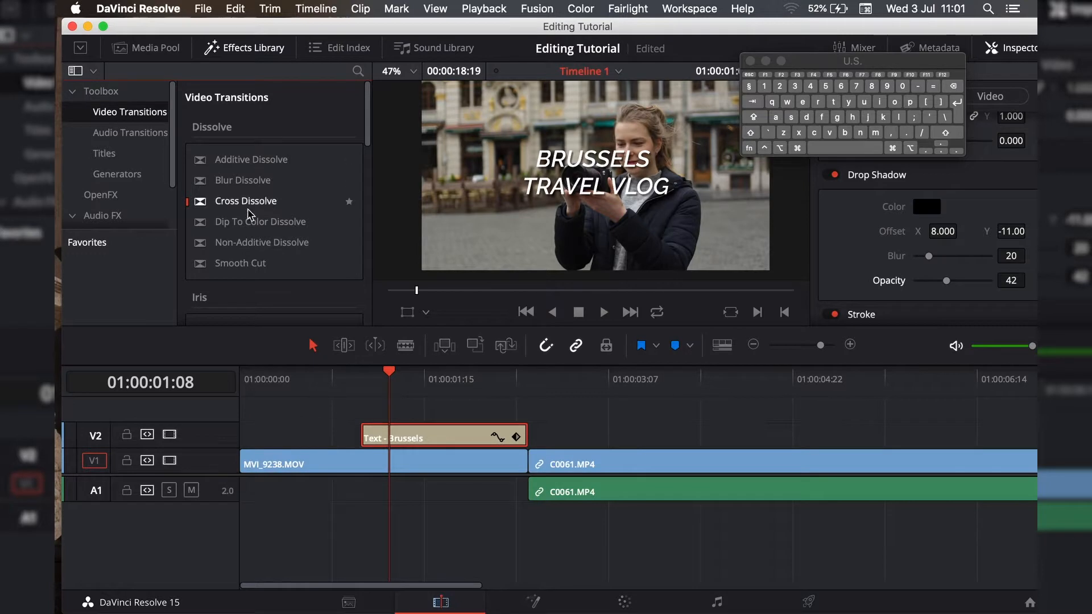
{"action": "left_click_drag", "start_coordinate": [239, 210], "coordinate": [519, 438]}
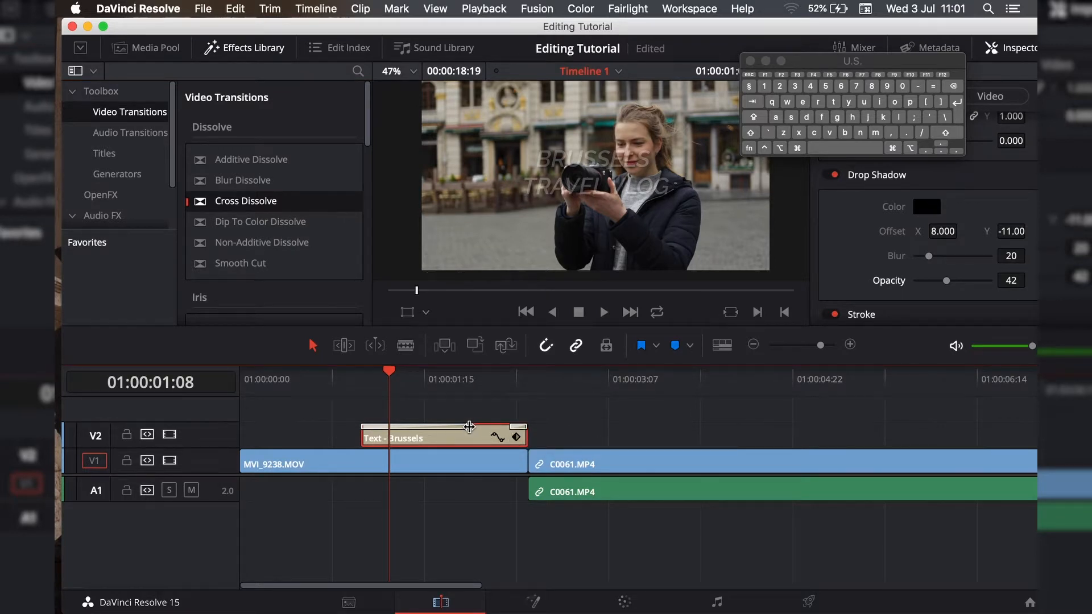
{"action": "left_click_drag", "start_coordinate": [469, 427], "coordinate": [388, 430]}
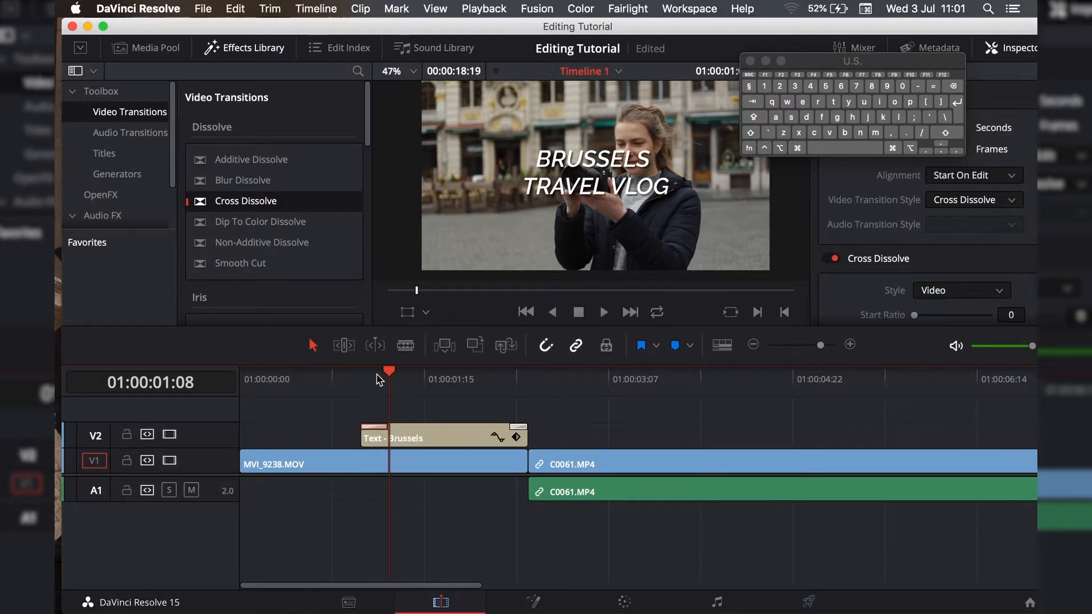
- Play back the timeline from just before the title to check its cross dissolves
{"action": "left_click_drag", "start_coordinate": [358, 376], "coordinate": [337, 374]}
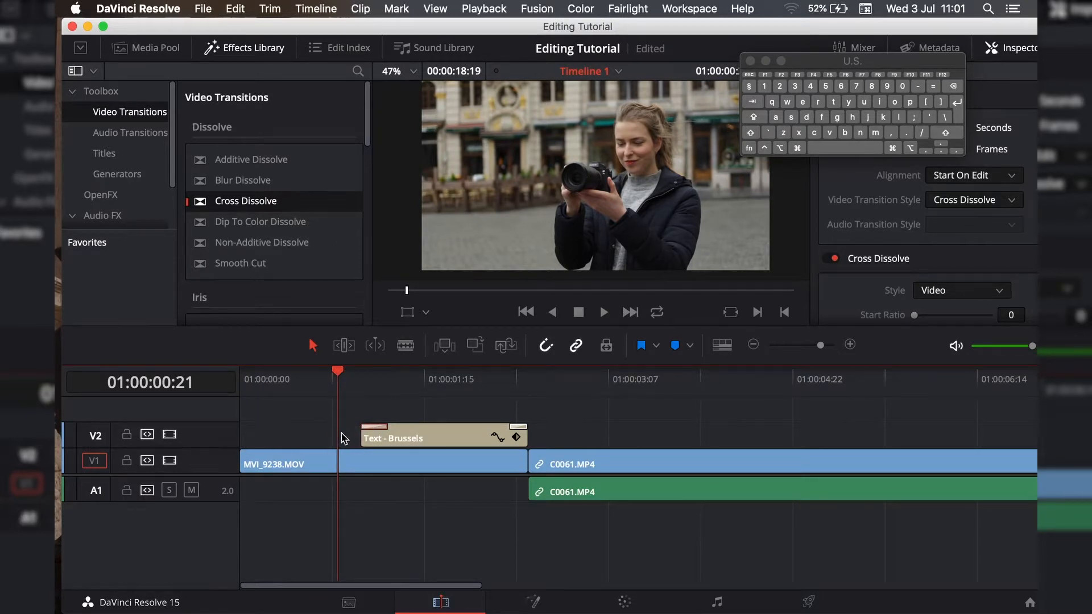
{"action": "left_click", "coordinate": [342, 377]}
{"action": "mouse_move", "coordinate": [343, 378]}
{"action": "left_mouse_down"}
{"action": "mouse_move", "coordinate": [387, 380]}
{"action": "mouse_move", "coordinate": [346, 384]}
{"action": "left_mouse_up"}
{"action": "key", "text": "space"}
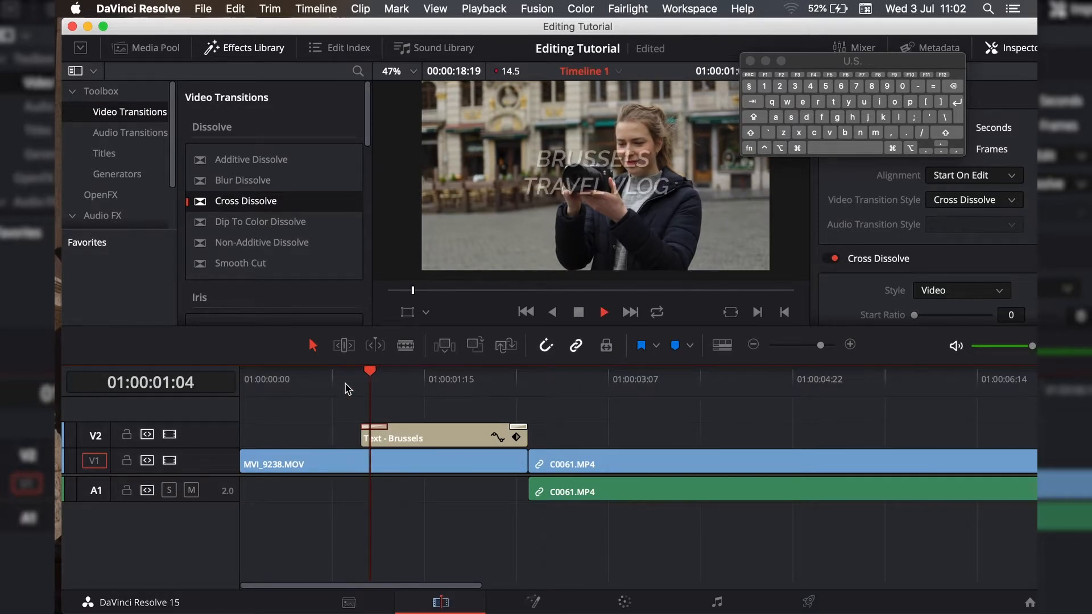
{"action": "key", "text": "space"}
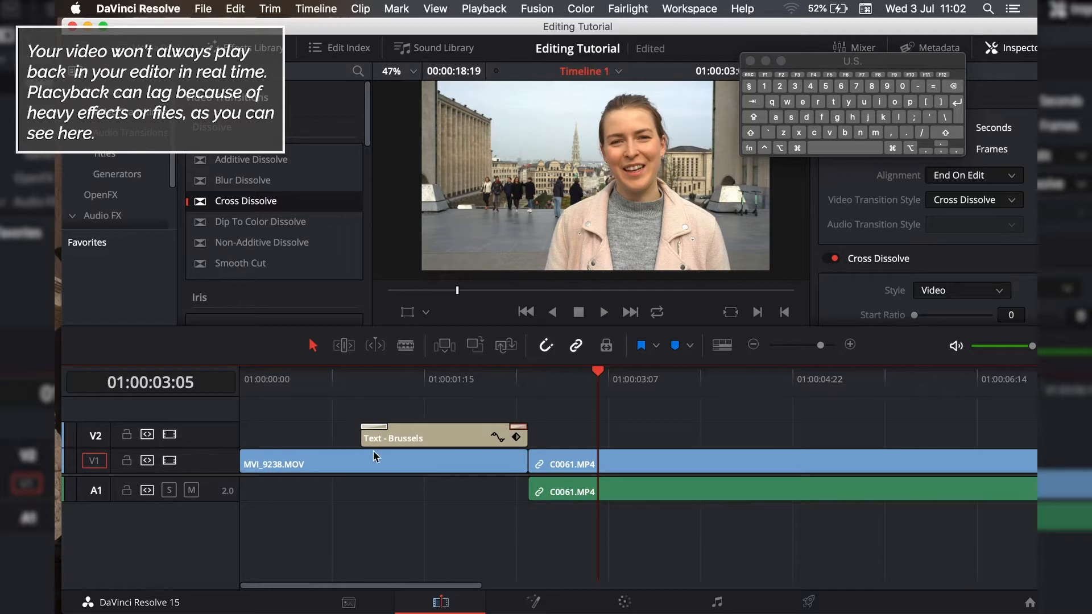
- Extend the title's start back to about 01:00:00:21, lengthen its closing cross dissolve, and preview the result
{"action": "mouse_move", "coordinate": [364, 436]}
{"action": "left_mouse_down"}
{"action": "mouse_move", "coordinate": [334, 435]}
{"action": "mouse_move", "coordinate": [370, 426]}
{"action": "left_mouse_up"}
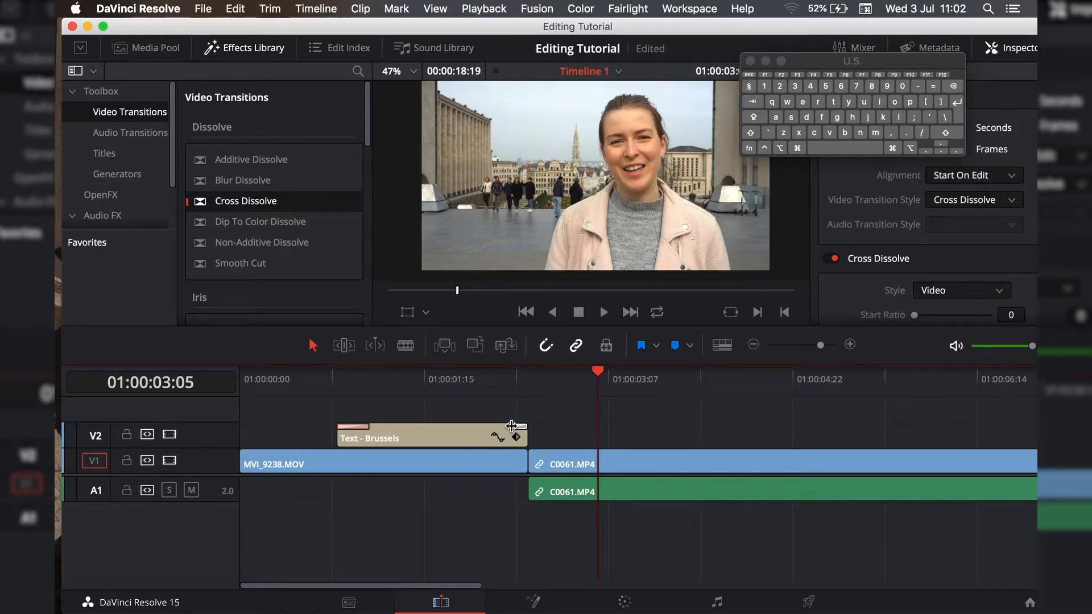
{"action": "left_click_drag", "start_coordinate": [511, 426], "coordinate": [501, 431]}
{"action": "left_click_drag", "start_coordinate": [317, 378], "coordinate": [327, 384]}
{"action": "key", "text": "space"}
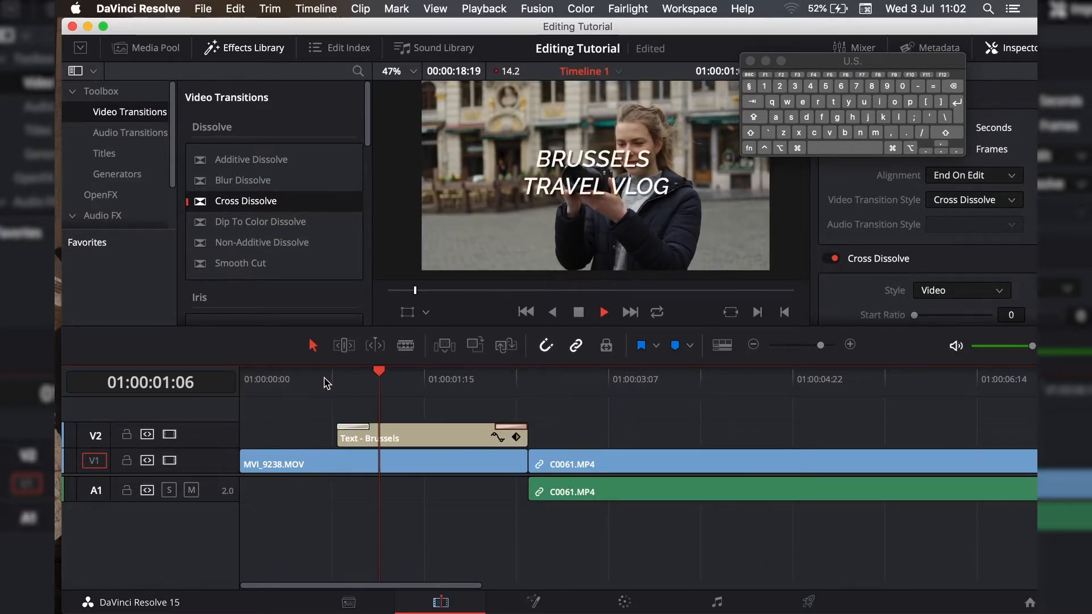
{"action": "key", "text": "space"}
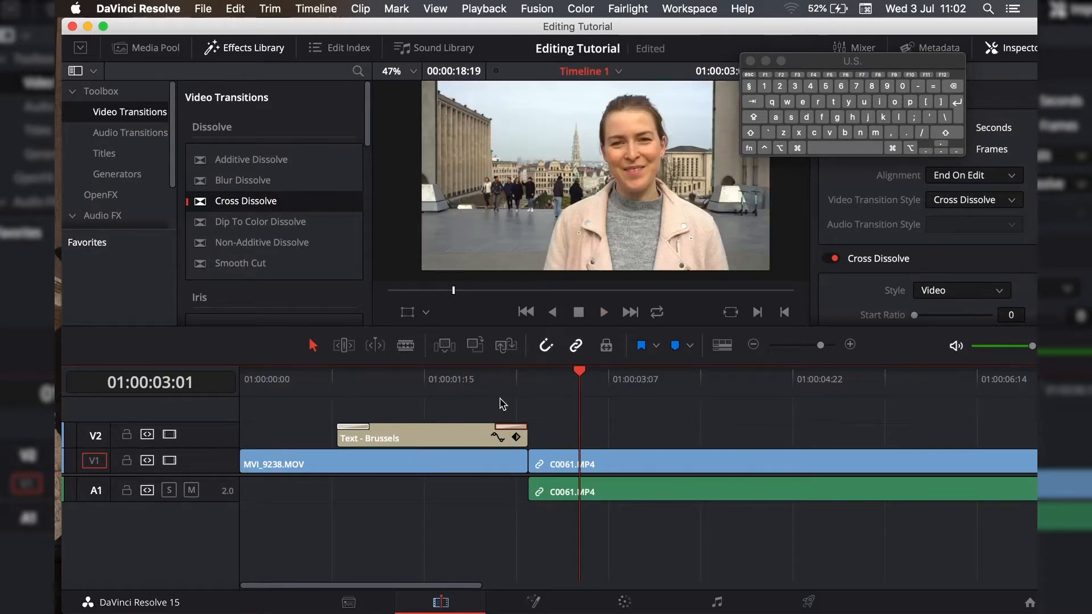
- Add an opacity keyframe at 100 to the MVI_9238.MOV clip where the title starts, at 01:00:00:21
{"action": "left_click_drag", "start_coordinate": [868, 68], "coordinate": [888, 60]}
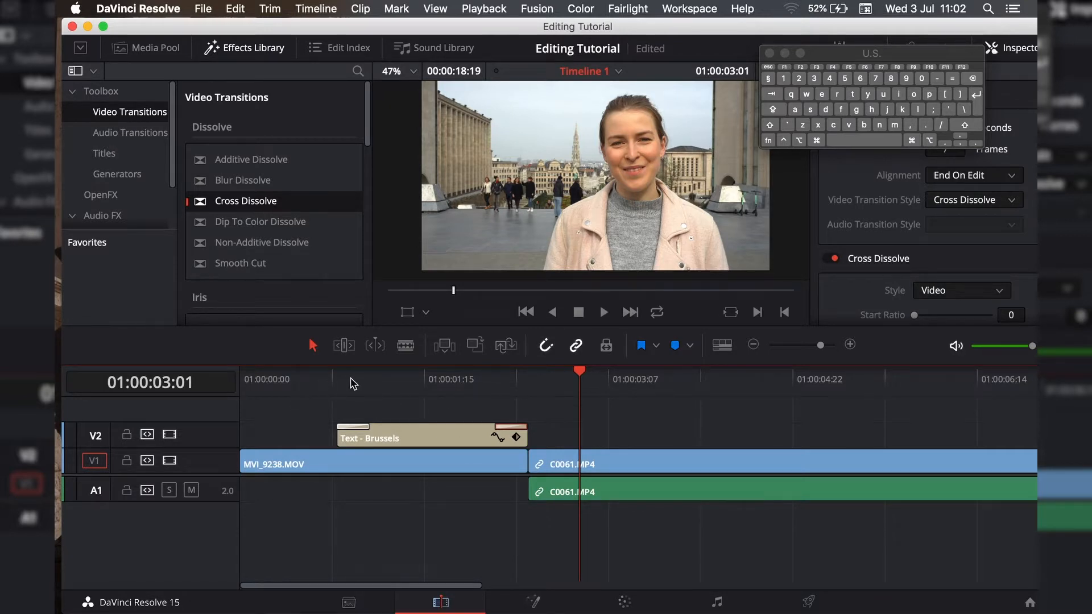
{"action": "left_click_drag", "start_coordinate": [353, 382], "coordinate": [337, 384]}
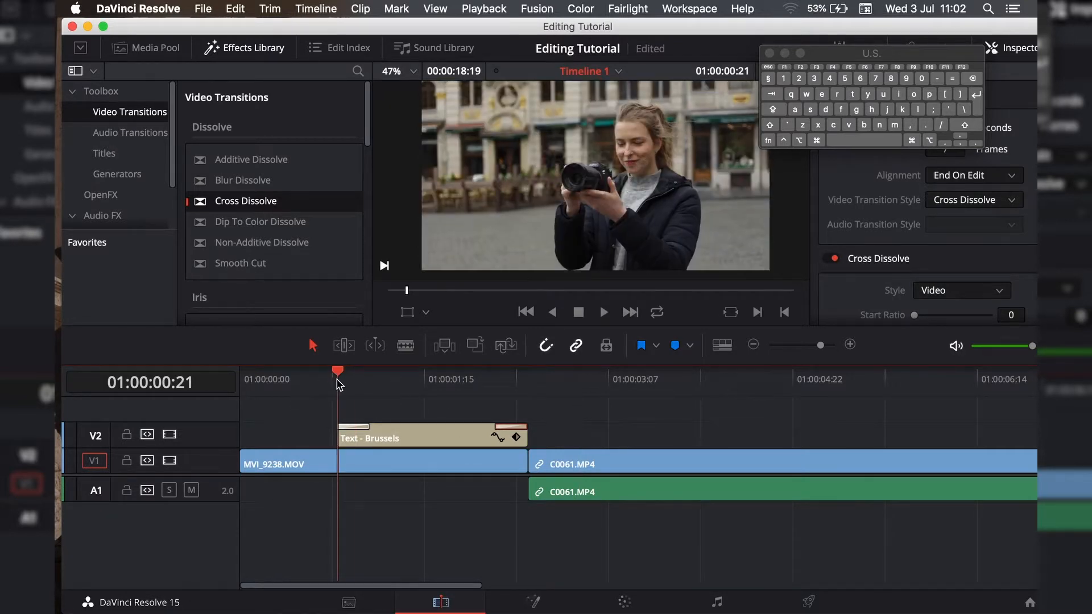
{"action": "left_click_drag", "start_coordinate": [850, 52], "coordinate": [186, 46]}
{"action": "left_click", "coordinate": [369, 467]}
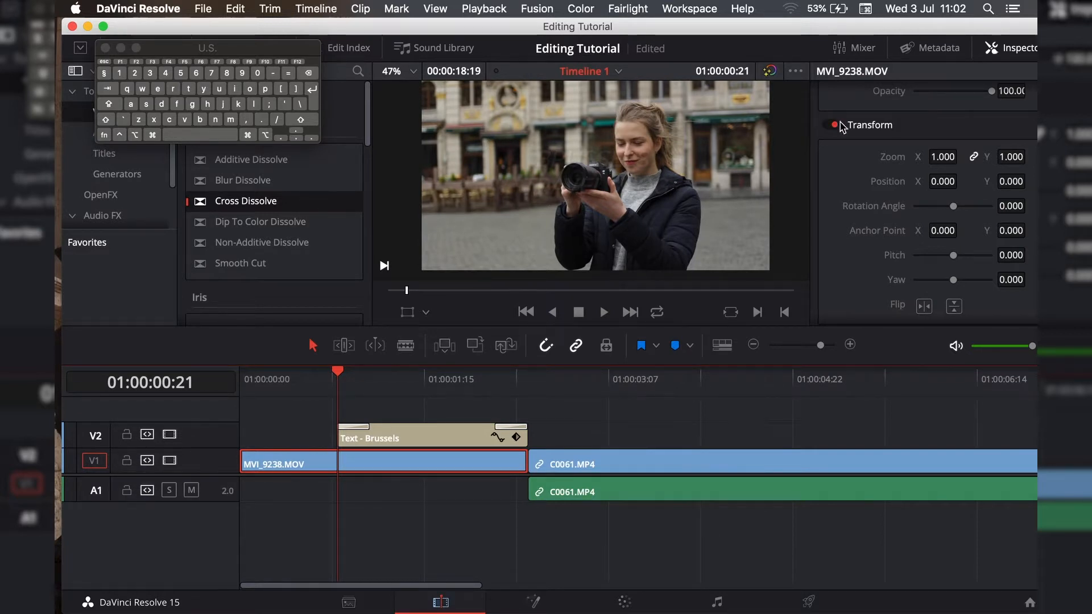
{"action": "scroll", "coordinate": [864, 174], "scroll_direction": "up", "scroll_amount": 2}
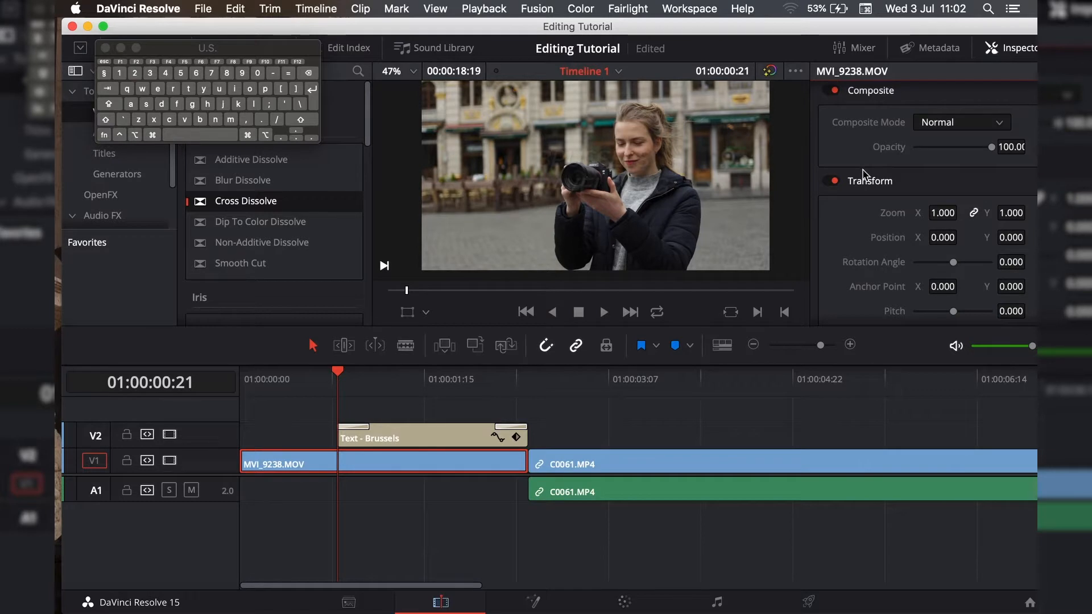
{"action": "scroll", "coordinate": [864, 208], "scroll_direction": "up", "scroll_amount": 1}
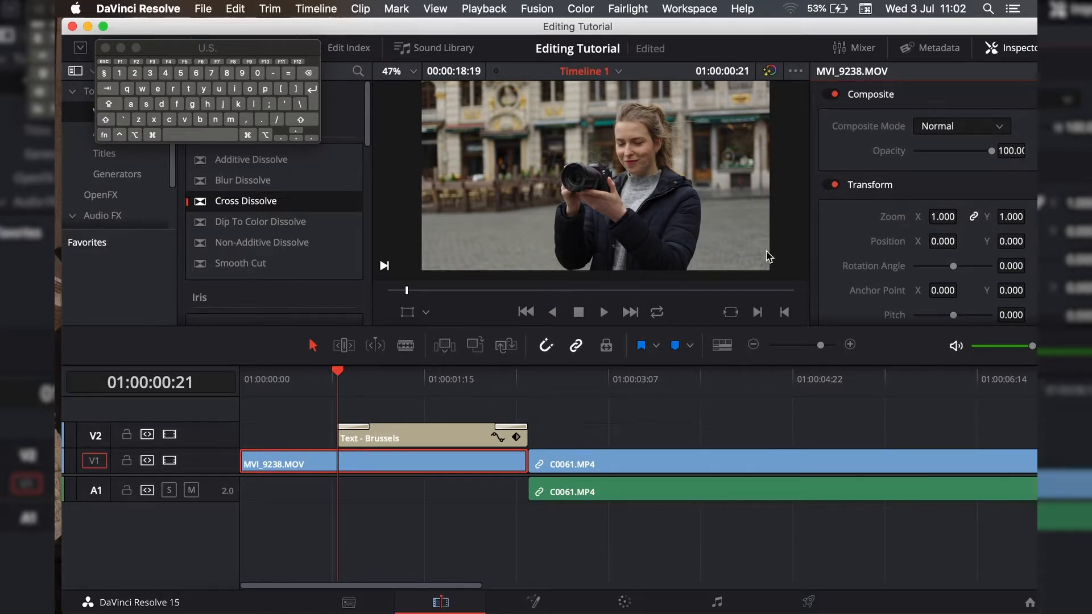
{"action": "scroll", "coordinate": [883, 193], "scroll_direction": "down", "scroll_amount": 2}
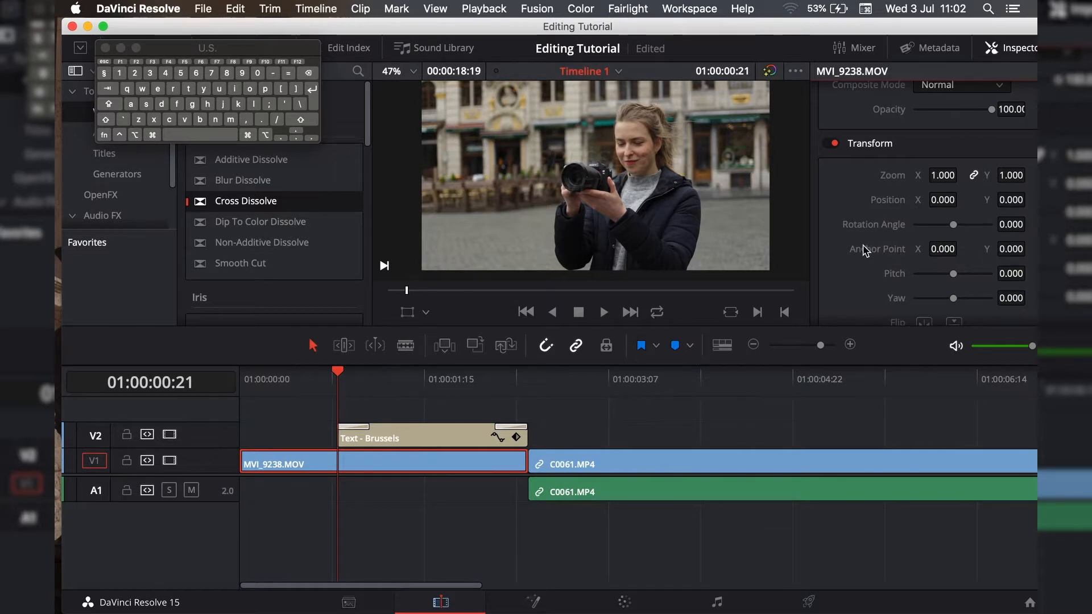
{"action": "scroll", "coordinate": [866, 250], "scroll_direction": "up", "scroll_amount": 2}
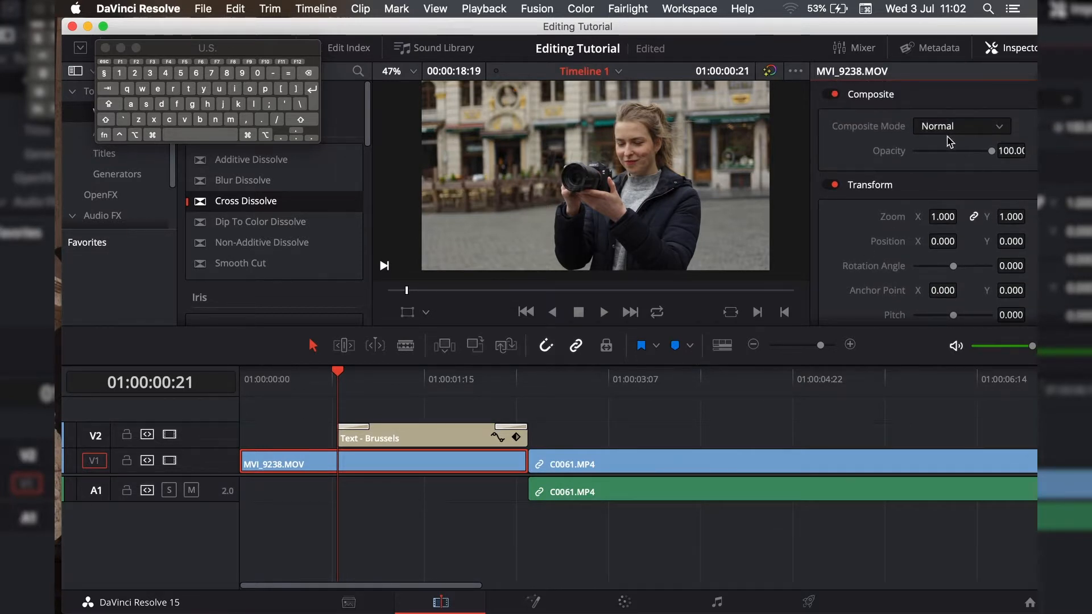
{"action": "left_click_drag", "start_coordinate": [848, 28], "coordinate": [795, 28]}
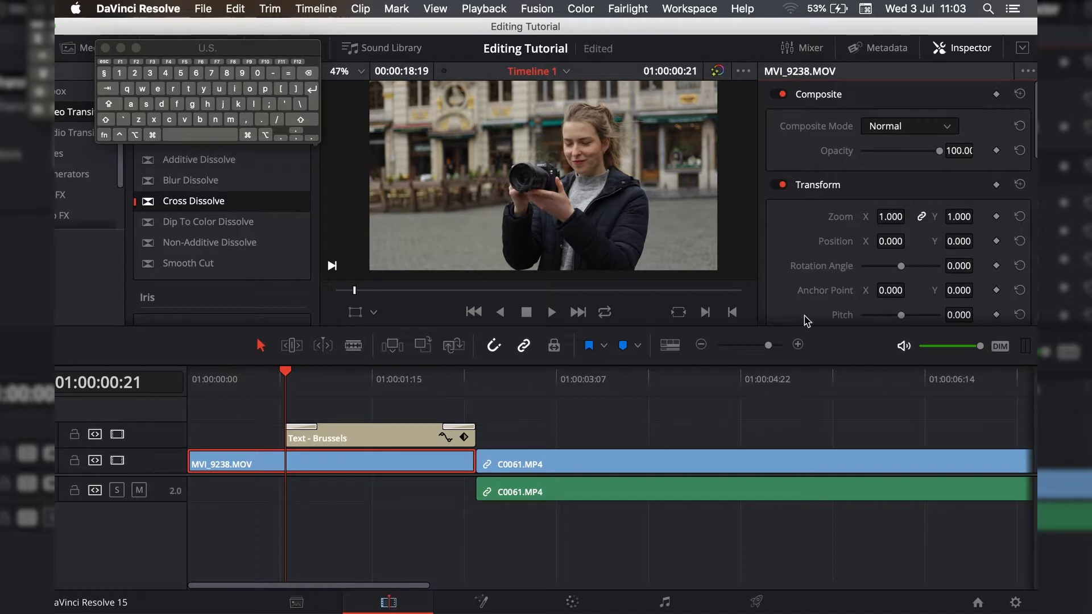
{"action": "left_click", "coordinate": [996, 151]}
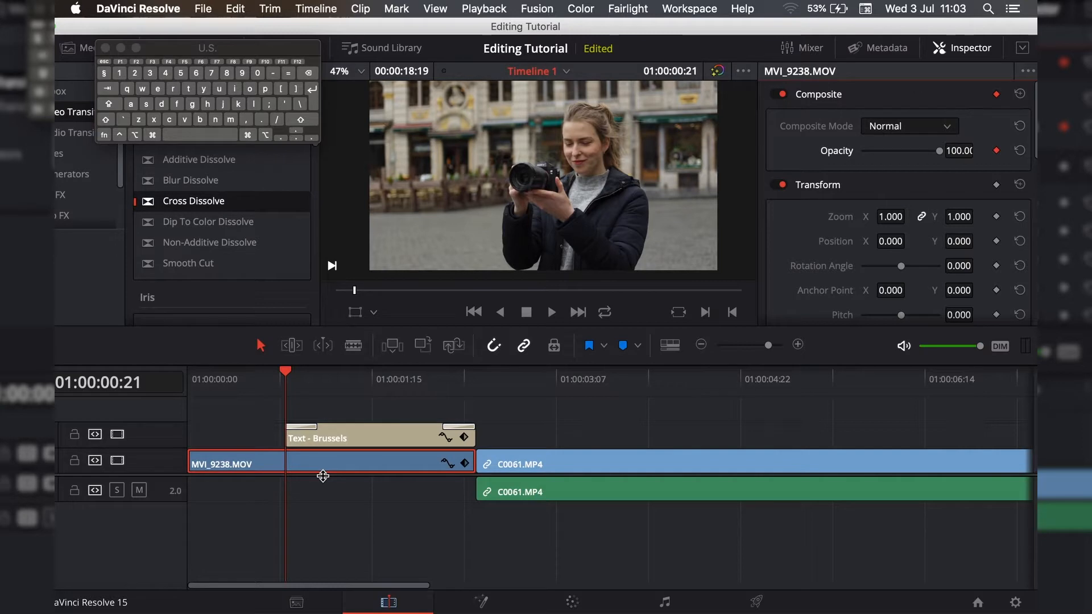
- Add a second opacity keyframe to MVI_9238.MOV five frames further on, at 01:00:01:02, with its opacity set to 60
{"action": "key", "text": "Right"}
{"action": "key", "text": "Right"}
{"action": "key", "text": "Right"}
{"action": "key", "text": "Right"}
{"action": "key", "text": "Right"}
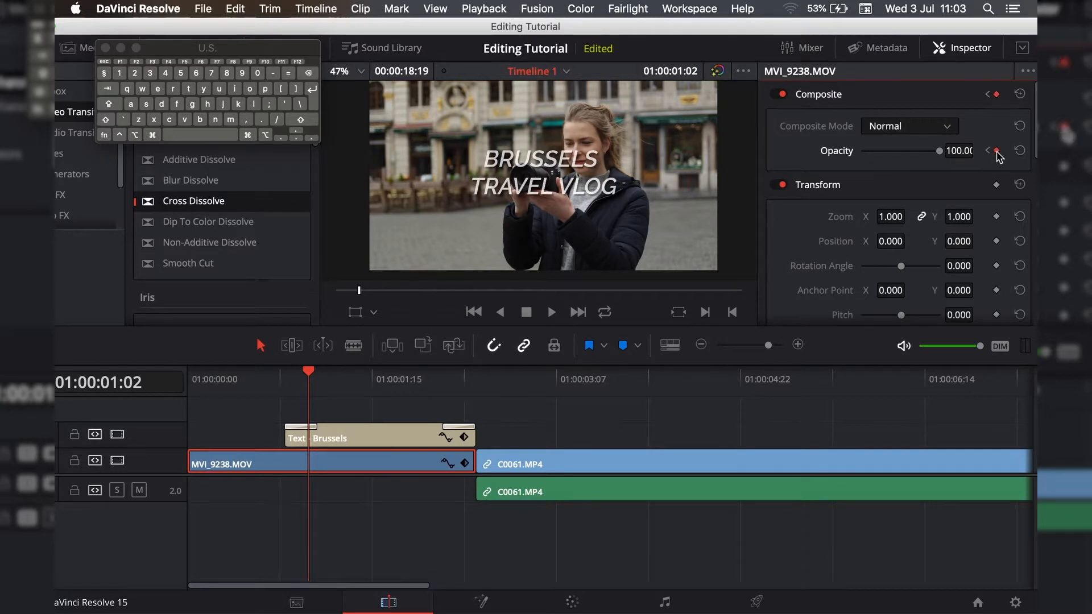
{"action": "left_click", "coordinate": [996, 152]}
{"action": "left_click", "coordinate": [959, 152]}
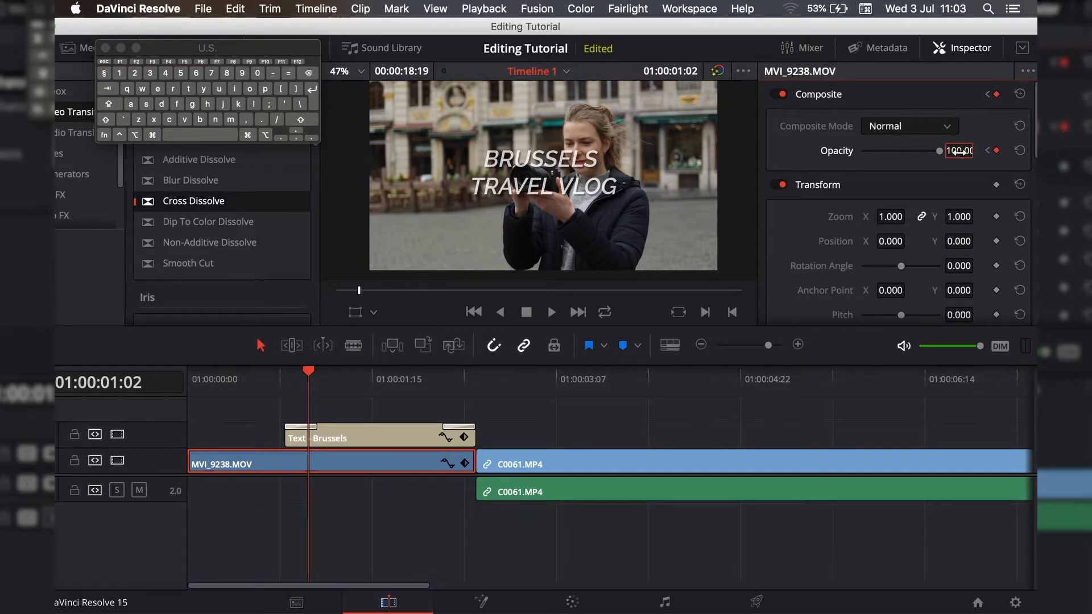
{"action": "double_click", "coordinate": [956, 151]}
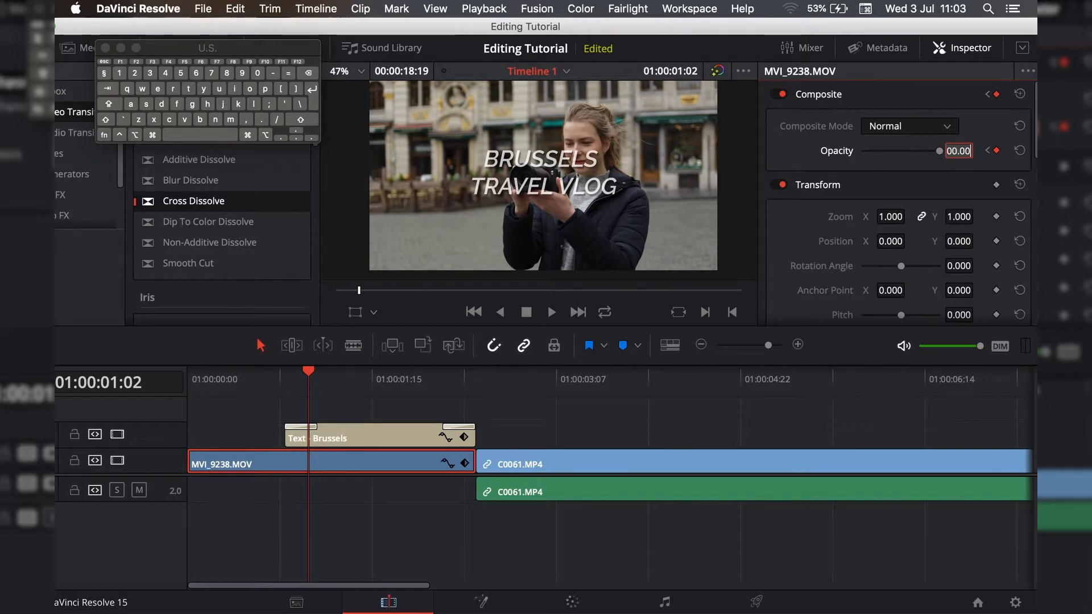
{"action": "type", "text": "60"}
{"action": "key", "text": "Return"}
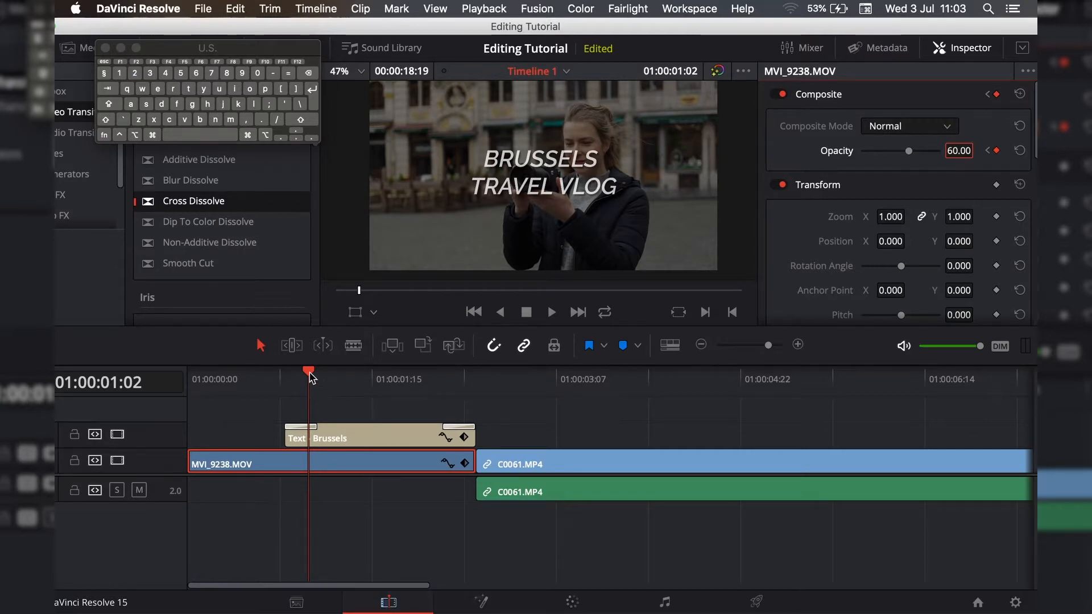
- Add the G I Z - People.mp3 music from the timeline's start on a new audio track below C0061.MP4's audio, and select it
{"action": "left_click_drag", "start_coordinate": [310, 374], "coordinate": [532, 402]}
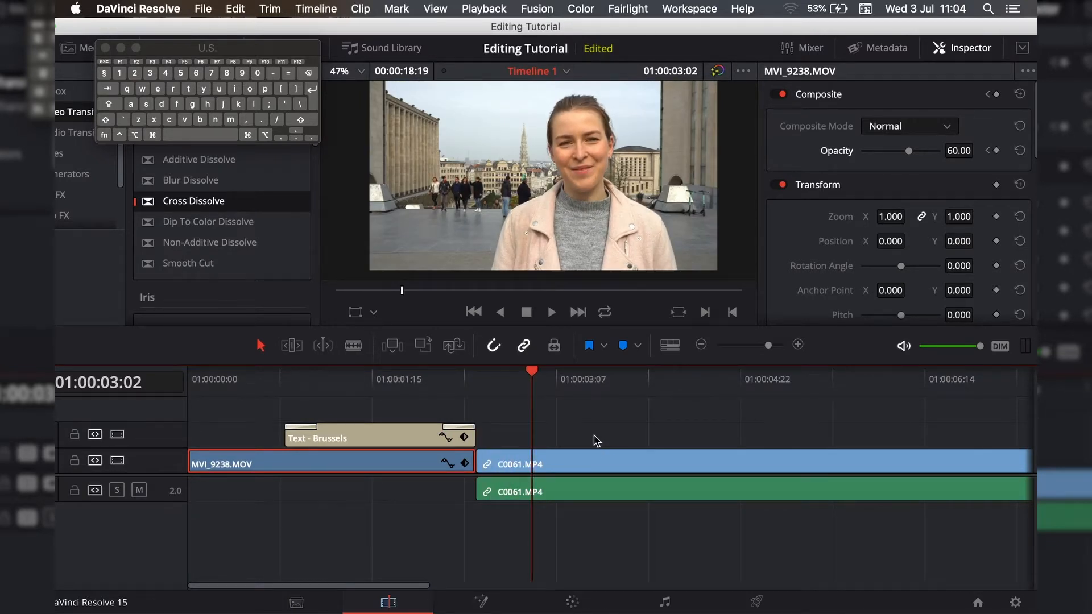
{"action": "key", "text": "super+minus"}
{"action": "key", "text": "super+minus"}
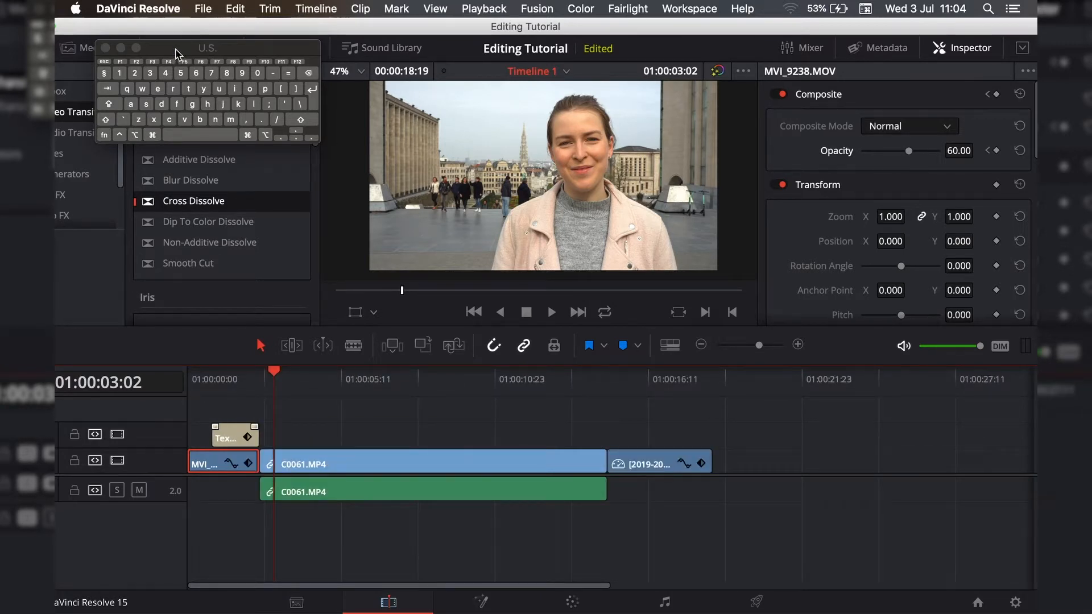
{"action": "left_click_drag", "start_coordinate": [176, 54], "coordinate": [857, 48]}
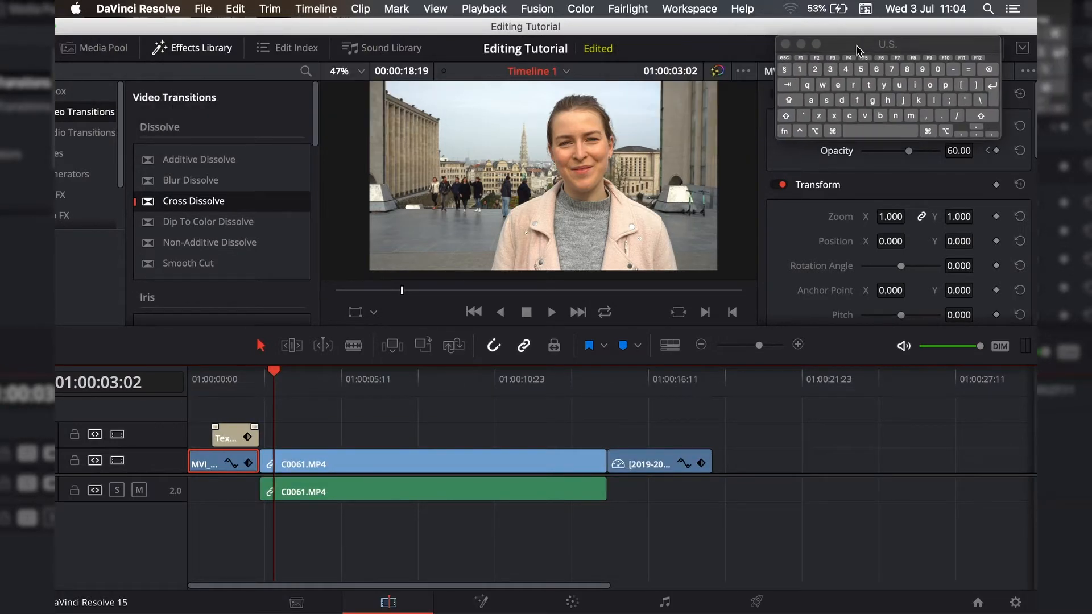
{"action": "left_click", "coordinate": [83, 51]}
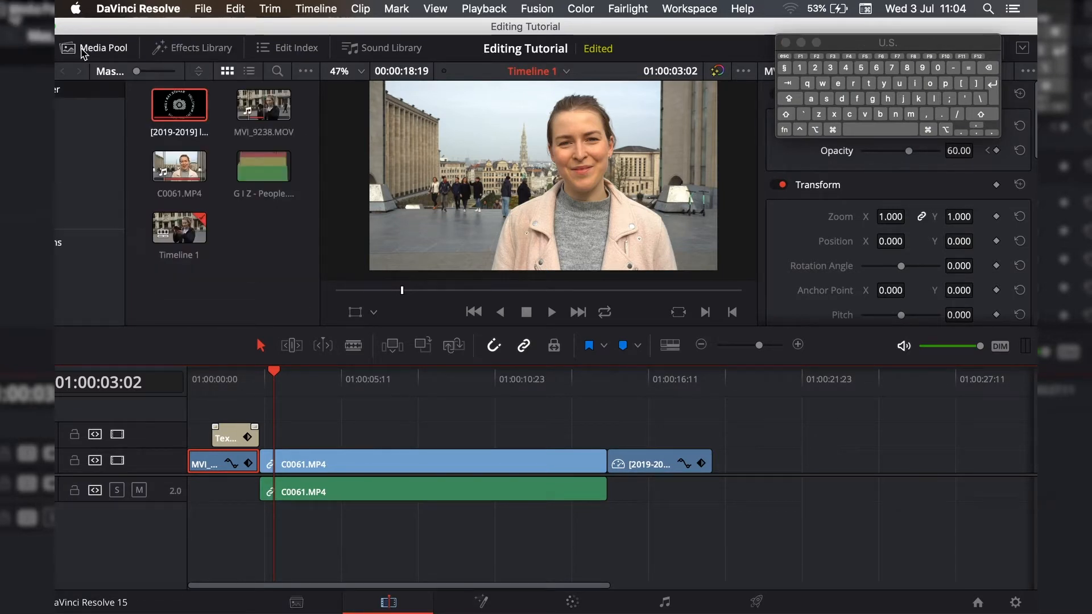
{"action": "left_click", "coordinate": [261, 181]}
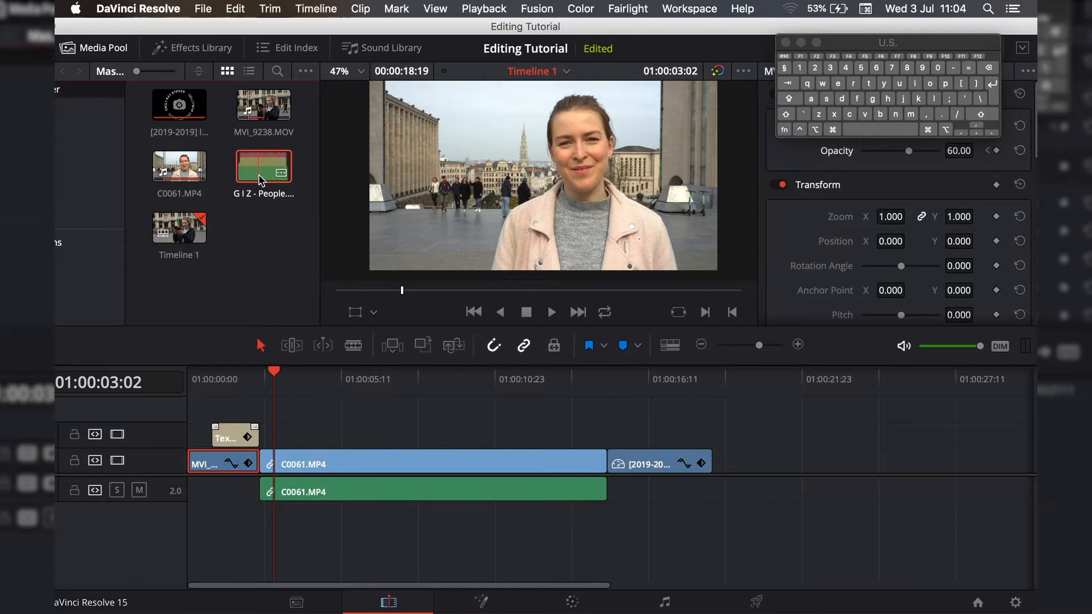
{"action": "left_click_drag", "start_coordinate": [260, 180], "coordinate": [191, 518]}
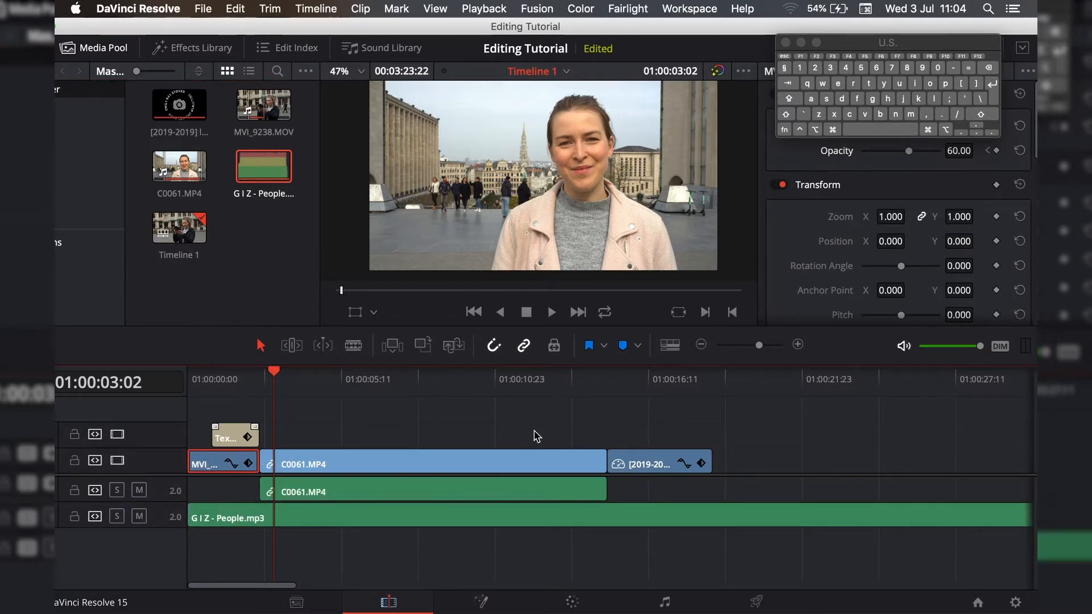
{"action": "left_click", "coordinate": [262, 522]}
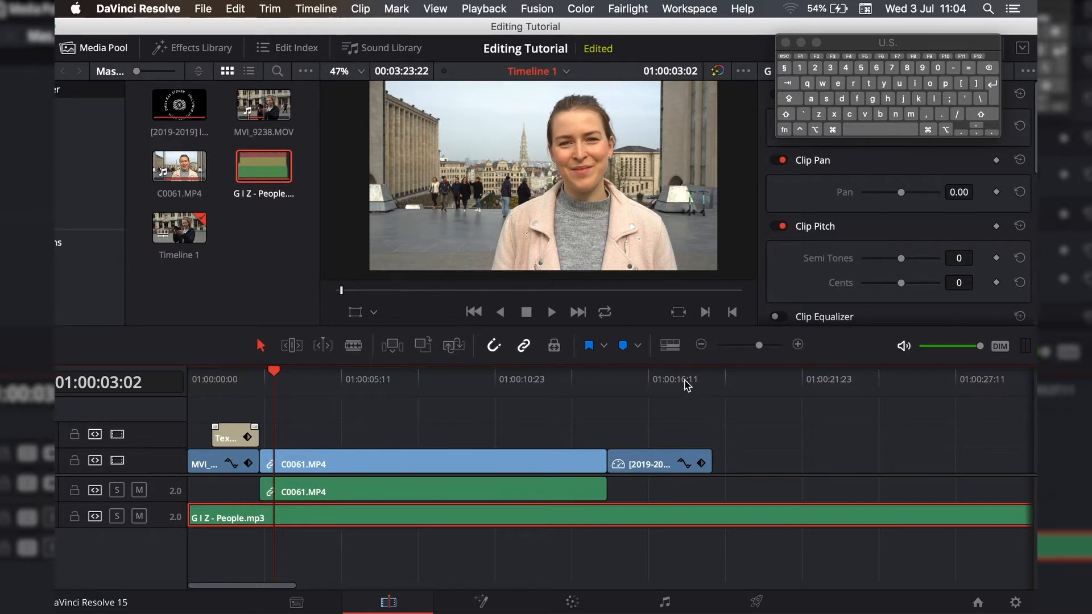
- Split the G I Z - People.mp3 music at the logo clip's end, 01:00:18:19, and delete the part after it
{"action": "left_click_drag", "start_coordinate": [682, 382], "coordinate": [687, 384]}
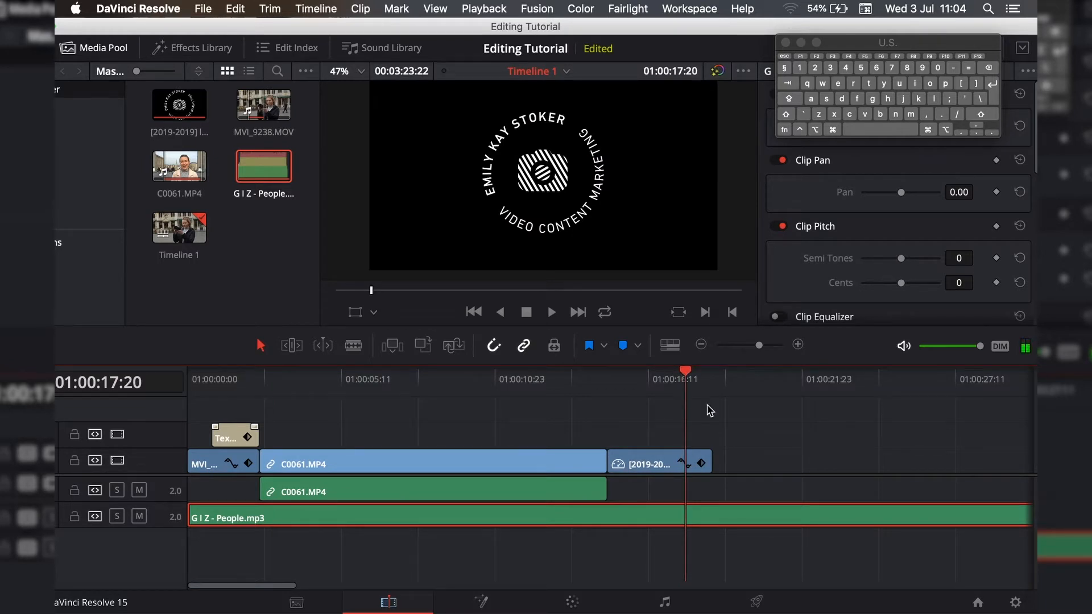
{"action": "key", "text": "Down"}
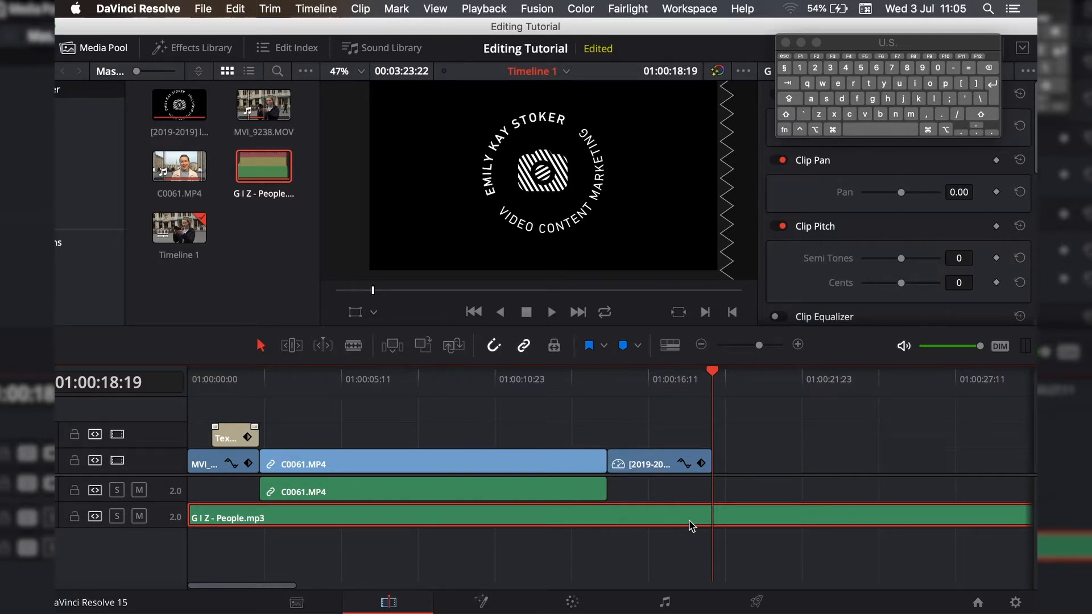
{"action": "key", "text": "super"}
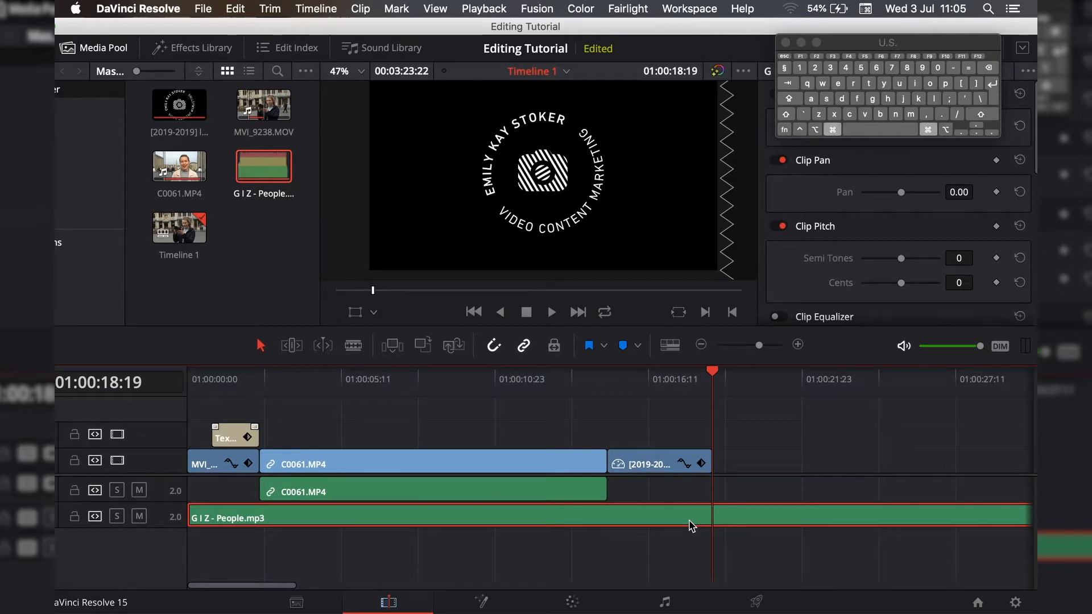
{"action": "key", "text": "super+b"}
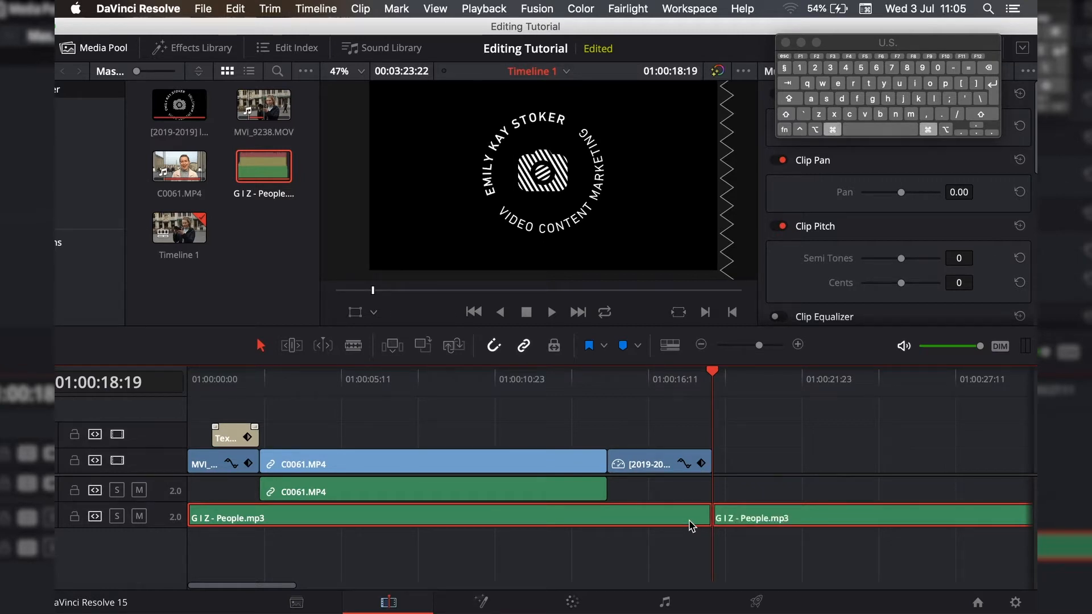
{"action": "left_click", "coordinate": [755, 544]}
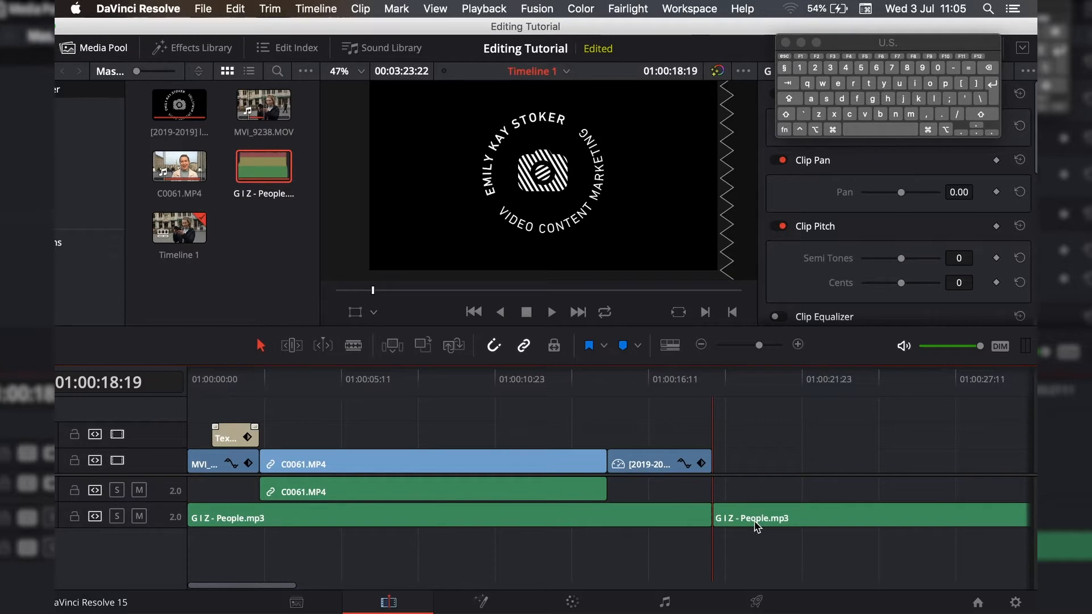
{"action": "left_click", "coordinate": [756, 525]}
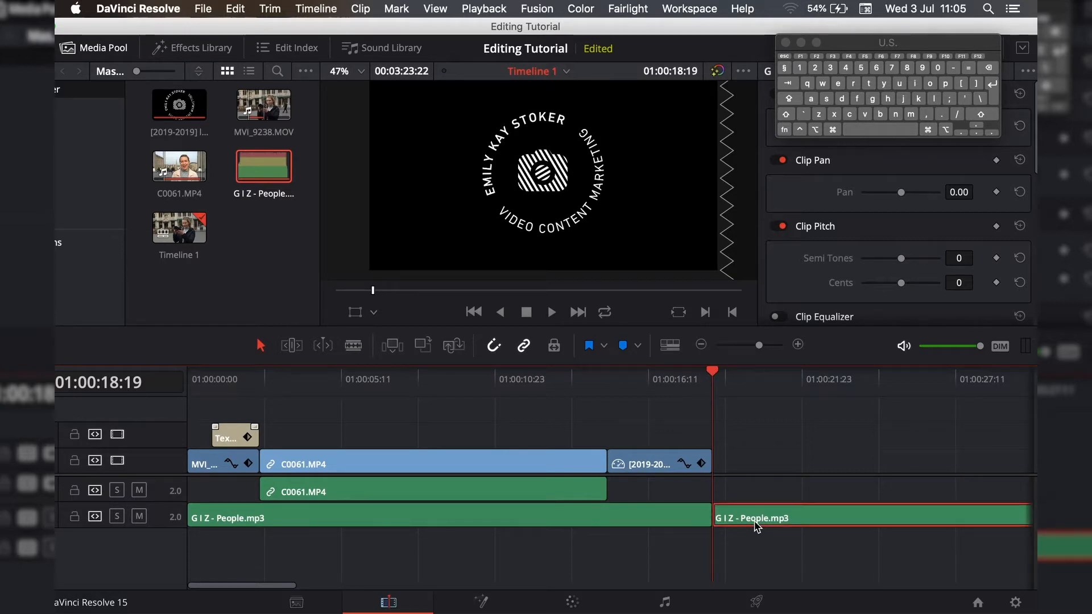
{"action": "key", "text": "Delete"}
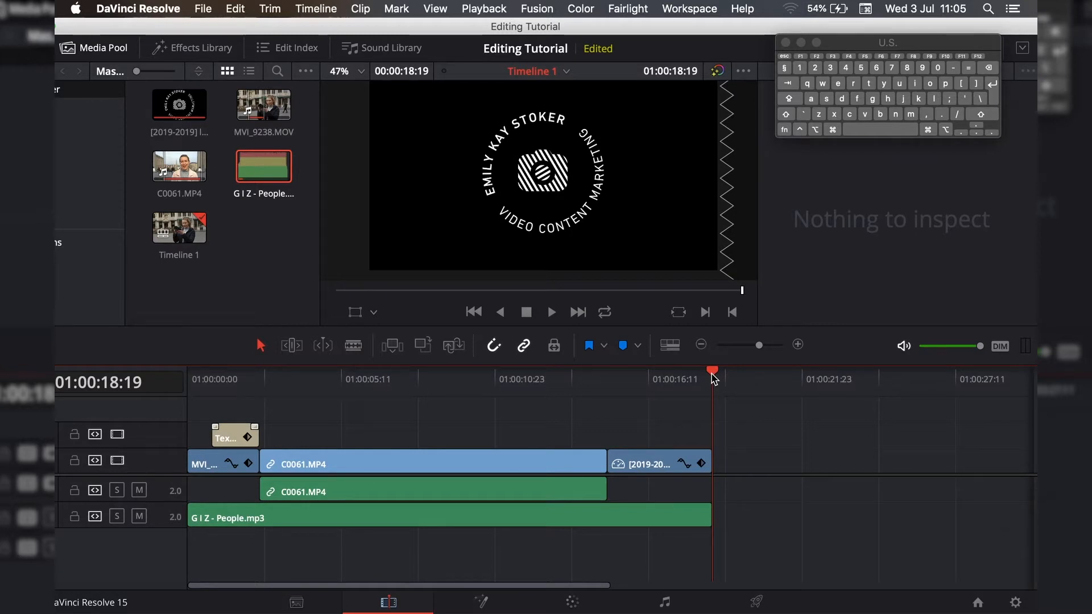
- Play the timeline from its start to check the music's level against the speech in C0061.MP4
{"action": "left_click_drag", "start_coordinate": [713, 380], "coordinate": [91, 387]}
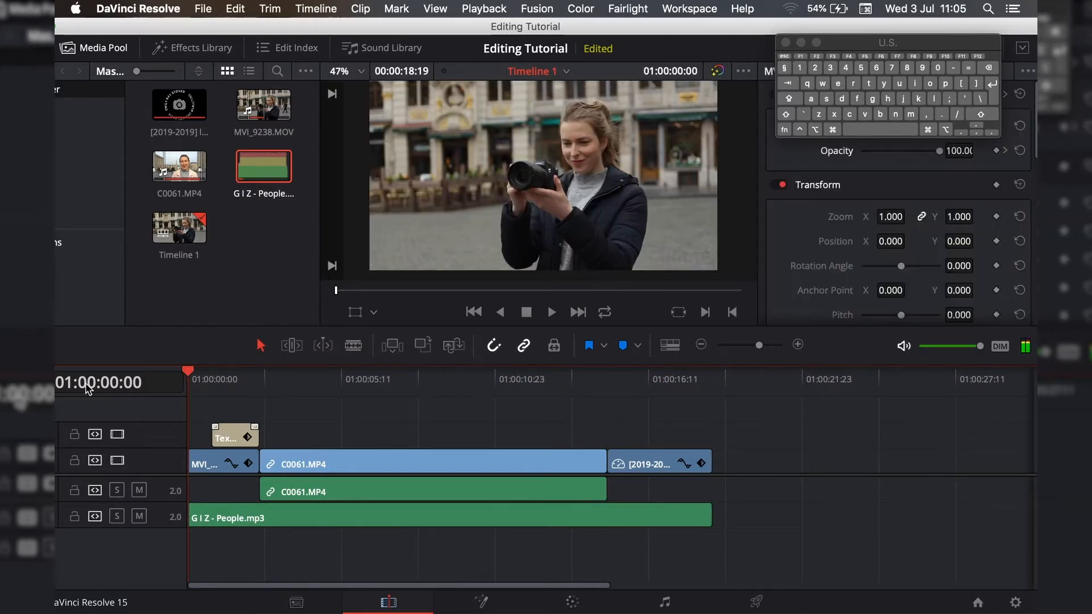
{"action": "key", "text": "space"}
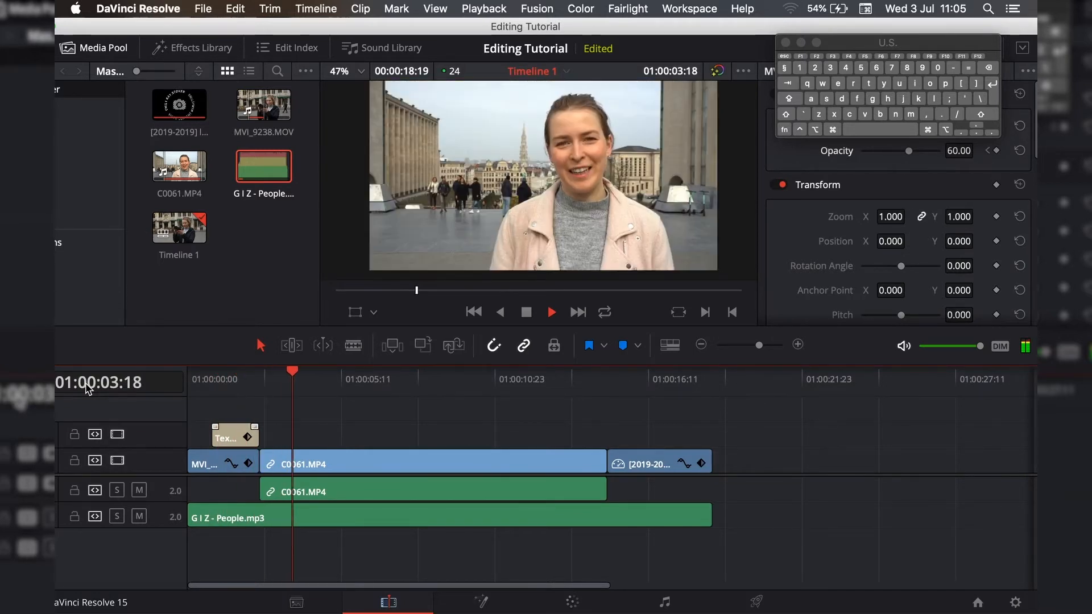
{"action": "key", "text": "space"}
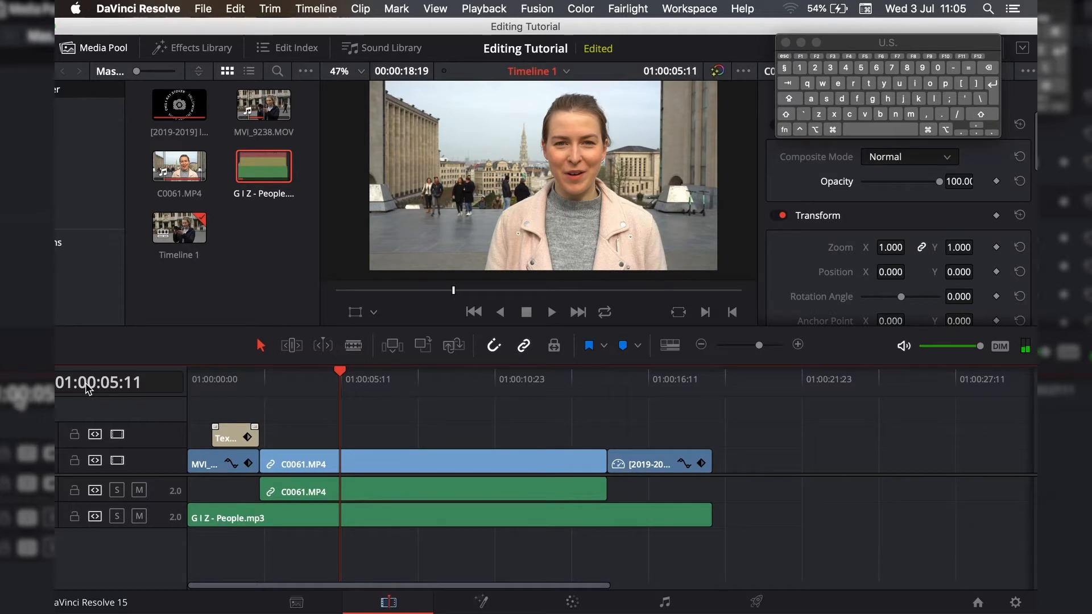
- Raise C0061.MP4's clip volume to 5.20 and increase the height of both audio tracks to show their waveforms
{"action": "left_click", "coordinate": [326, 498]}
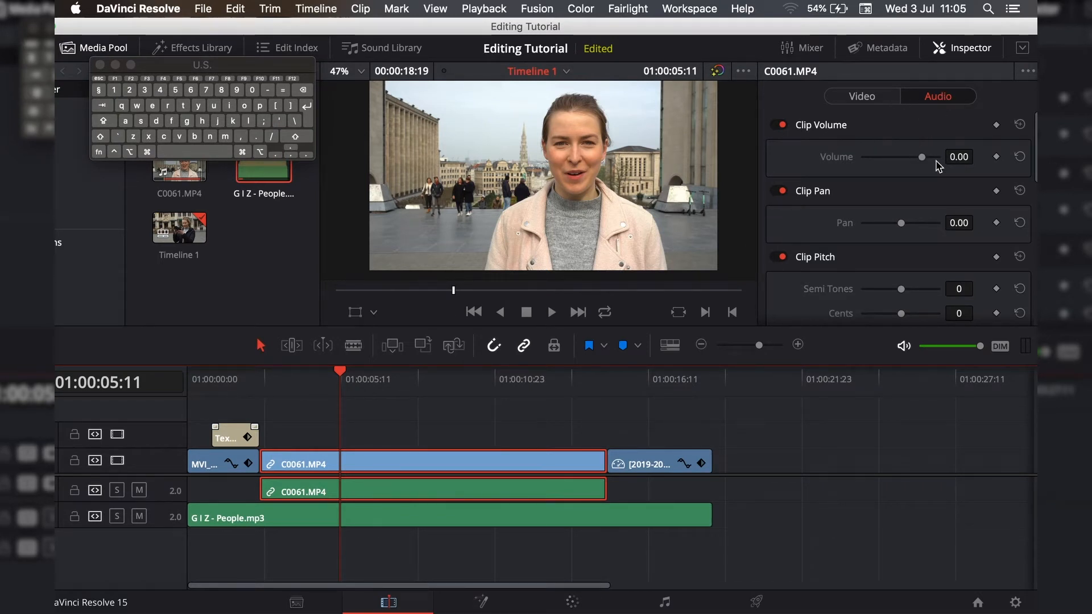
{"action": "left_click_drag", "start_coordinate": [959, 157], "coordinate": [987, 156]}
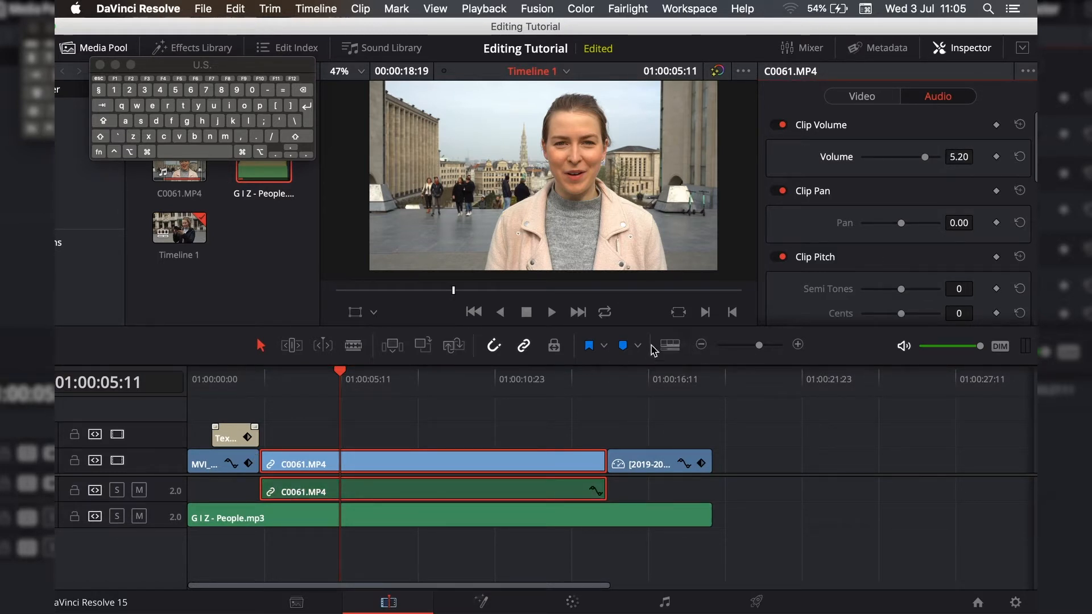
{"action": "left_click", "coordinate": [671, 348]}
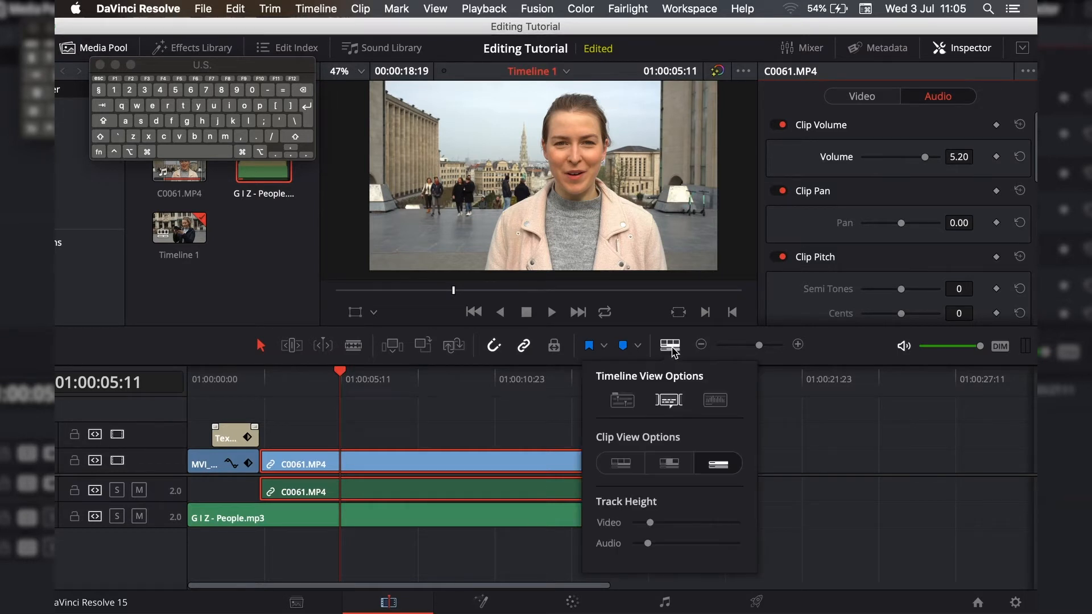
{"action": "left_click", "coordinate": [716, 401]}
{"action": "left_click", "coordinate": [790, 456]}
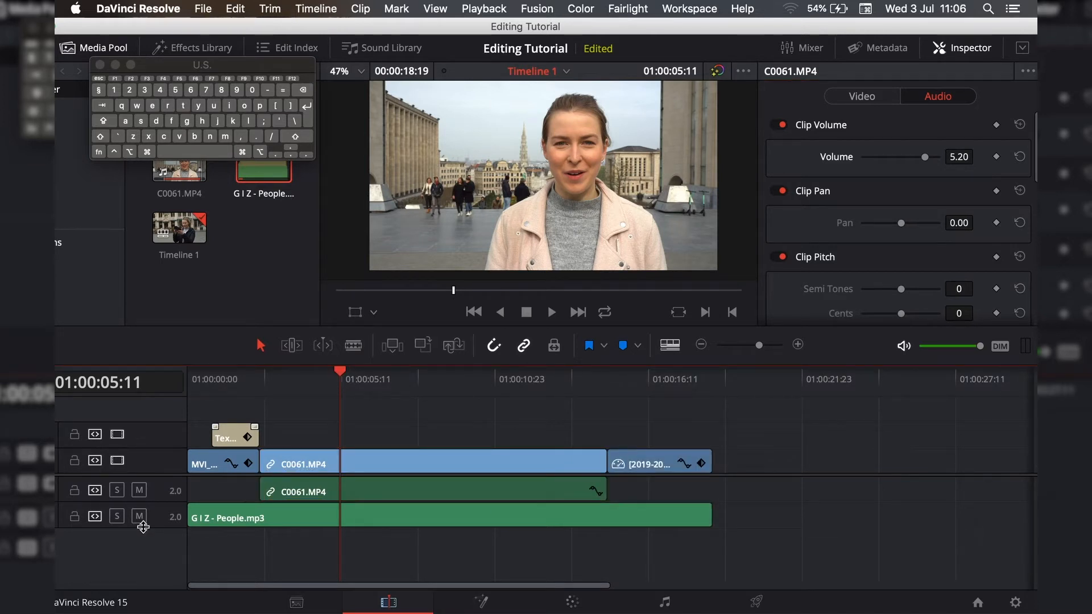
{"action": "left_click_drag", "start_coordinate": [143, 526], "coordinate": [142, 548]}
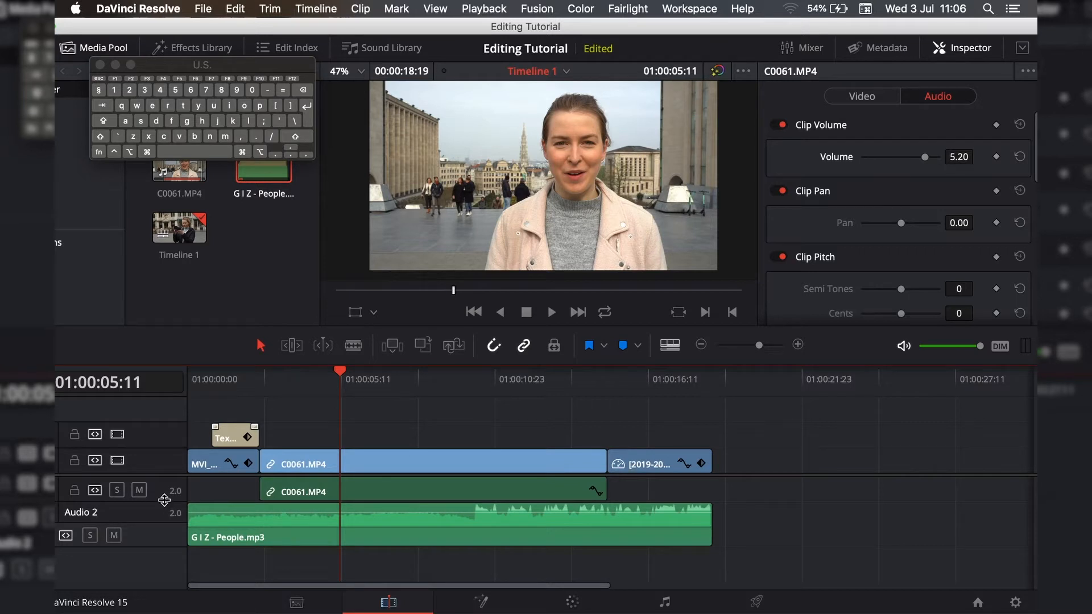
{"action": "left_click_drag", "start_coordinate": [163, 501], "coordinate": [165, 512]}
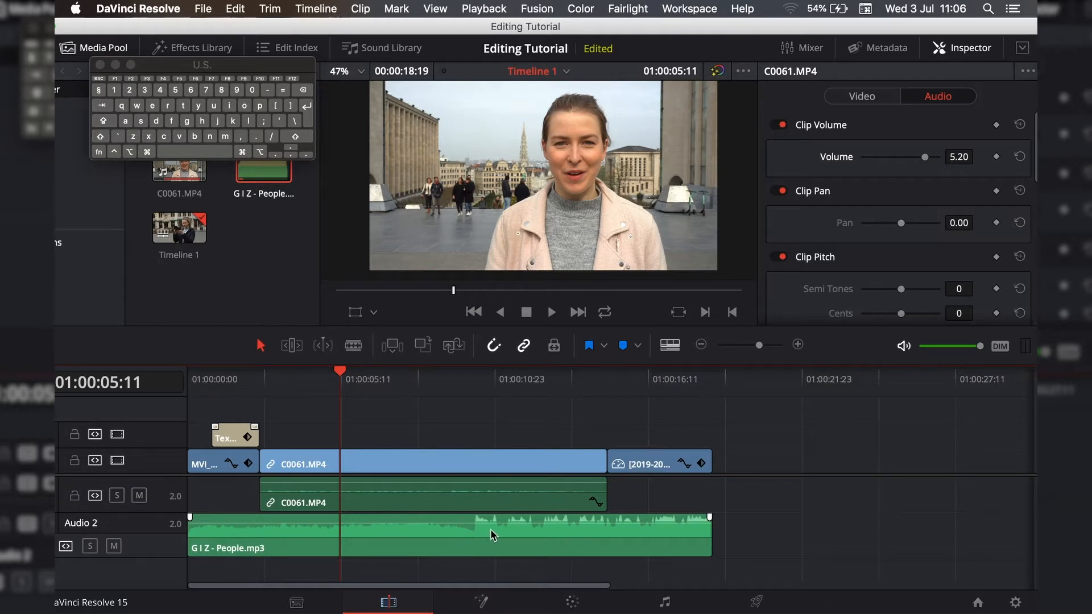
- Set C0061.MP4's clip volume to 8.00 and the G I Z - People.mp3 volume to -20.00, and preview the mix
{"action": "left_click", "coordinate": [403, 495]}
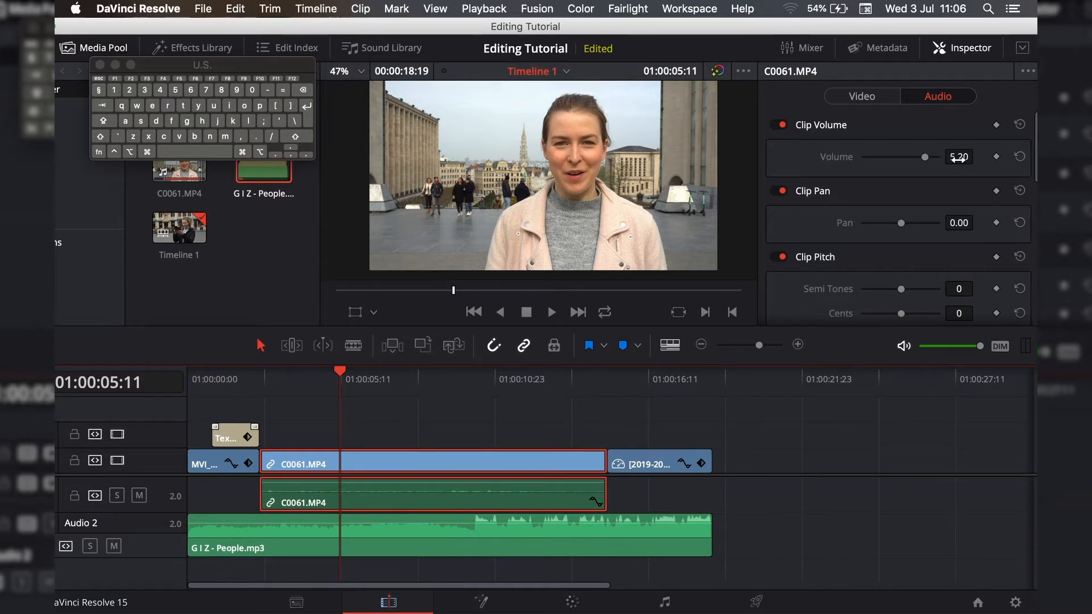
{"action": "mouse_move", "coordinate": [959, 159]}
{"action": "left_mouse_down"}
{"action": "mouse_move", "coordinate": [978, 157]}
{"action": "mouse_move", "coordinate": [967, 157]}
{"action": "left_mouse_up"}
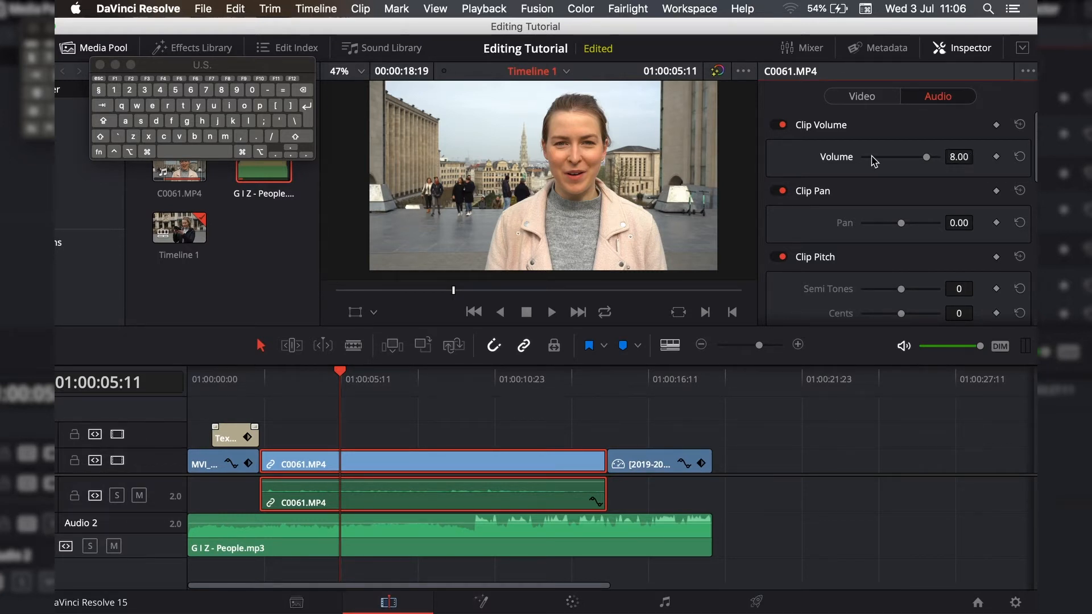
{"action": "left_click", "coordinate": [411, 535]}
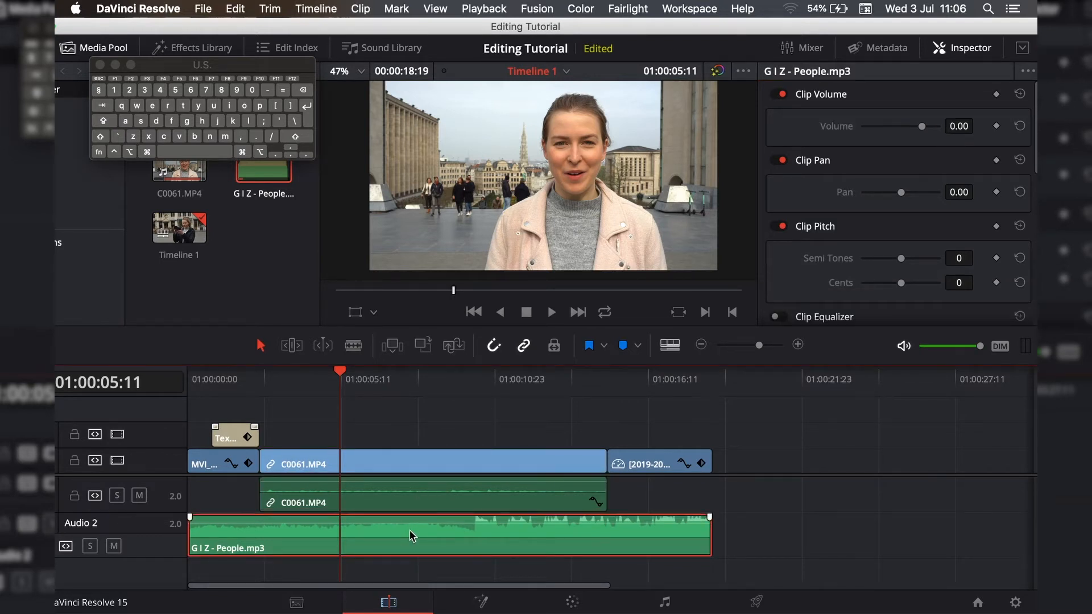
{"action": "left_click", "coordinate": [969, 129]}
{"action": "type", "text": "-20"}
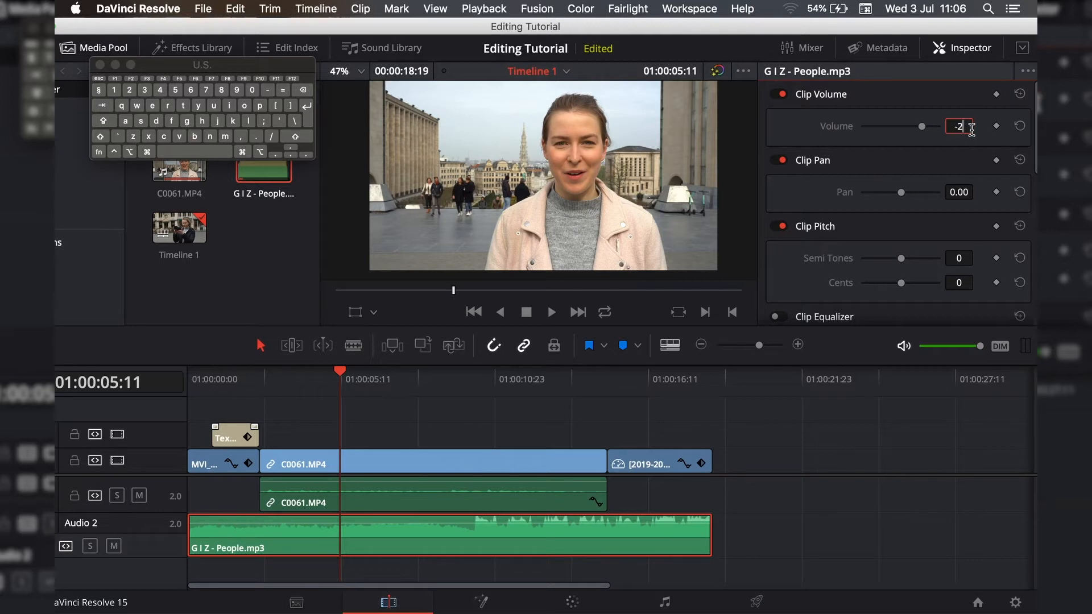
{"action": "key", "text": "Return"}
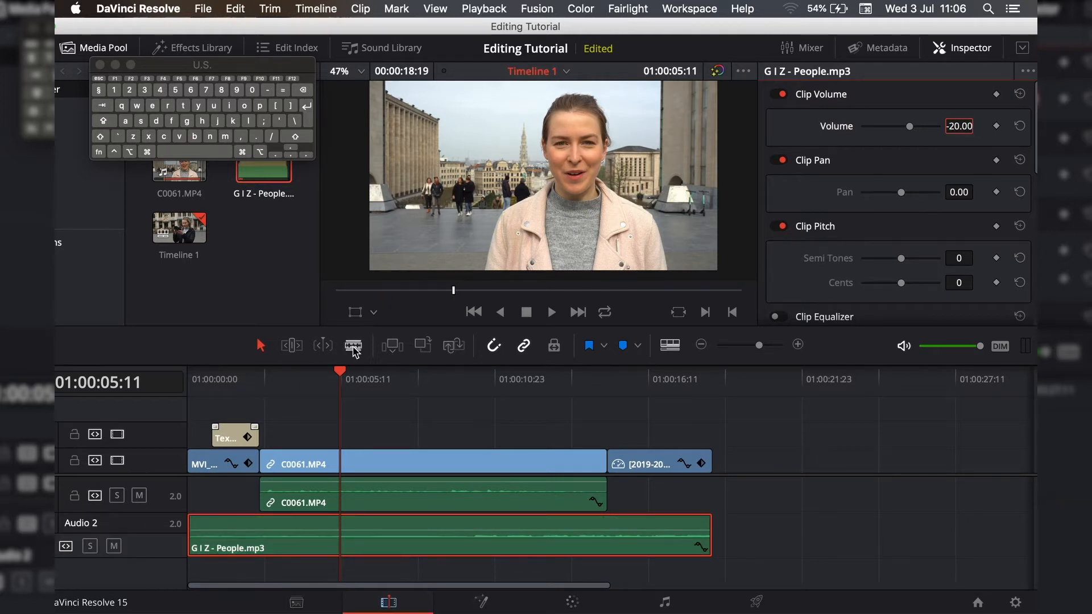
{"action": "key", "text": "space"}
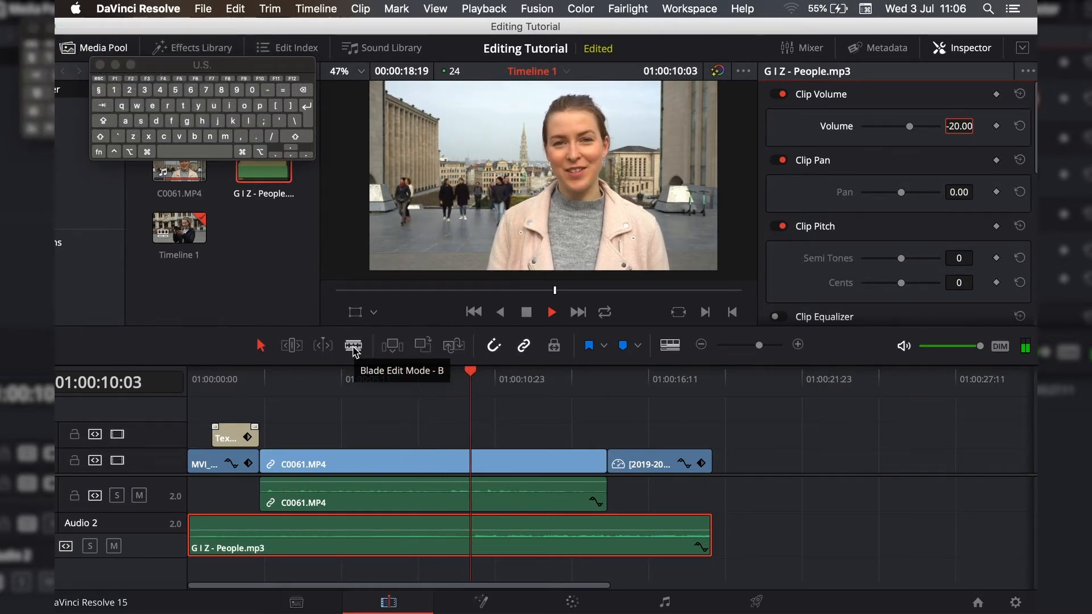
{"action": "key", "text": "space"}
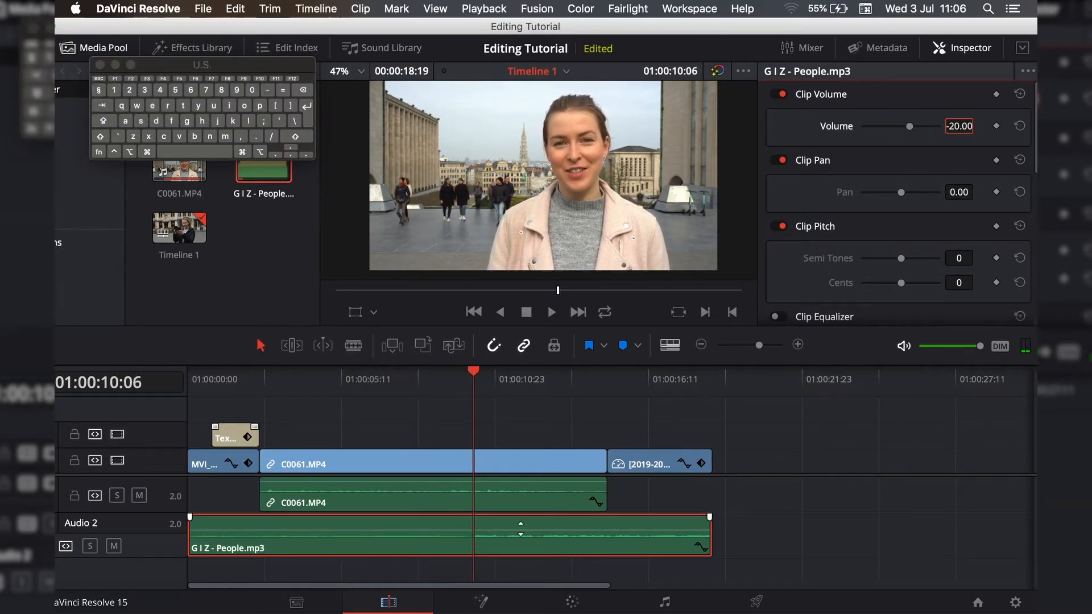
- Set the G I Z - People.mp3 volume to -25.00 and C0061.MP4's clip volume to 10.00, and preview the mix
{"action": "left_click_drag", "start_coordinate": [959, 126], "coordinate": [1000, 137]}
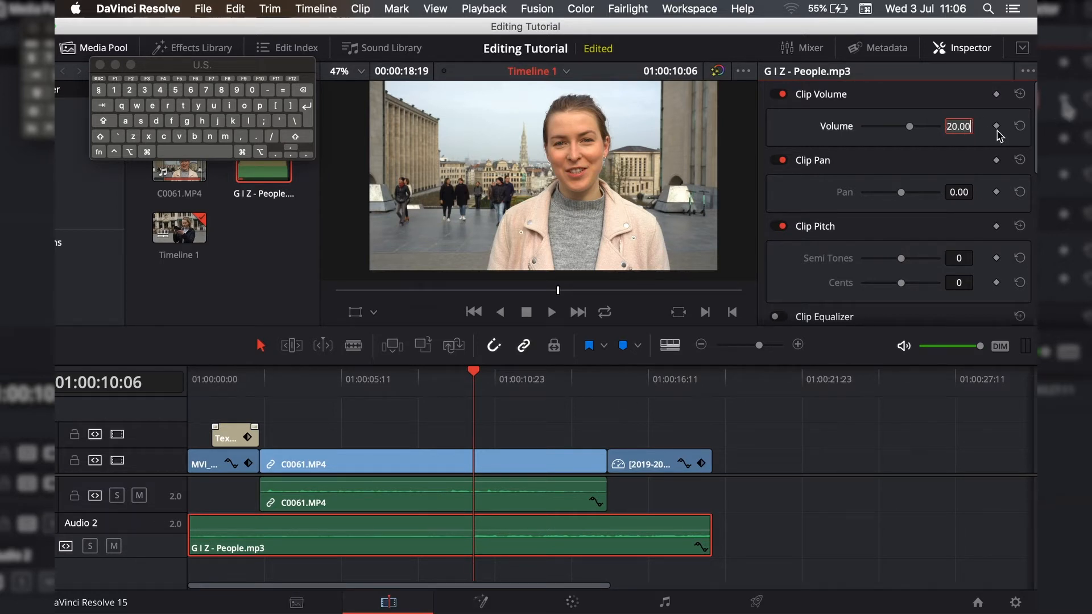
{"action": "type", "text": "-25"}
{"action": "key", "text": "Return"}
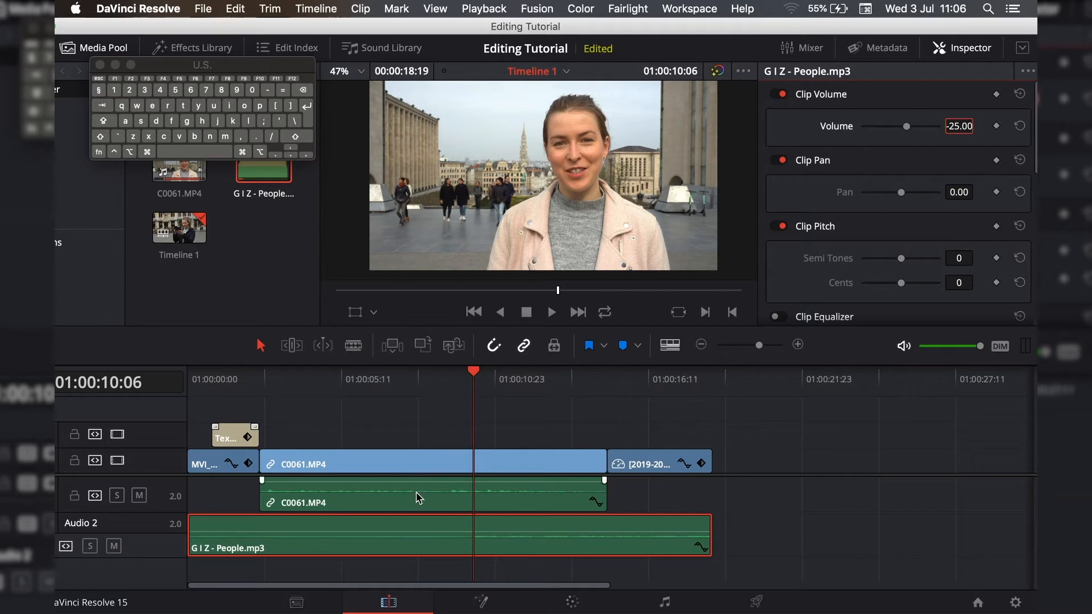
{"action": "left_click", "coordinate": [419, 498]}
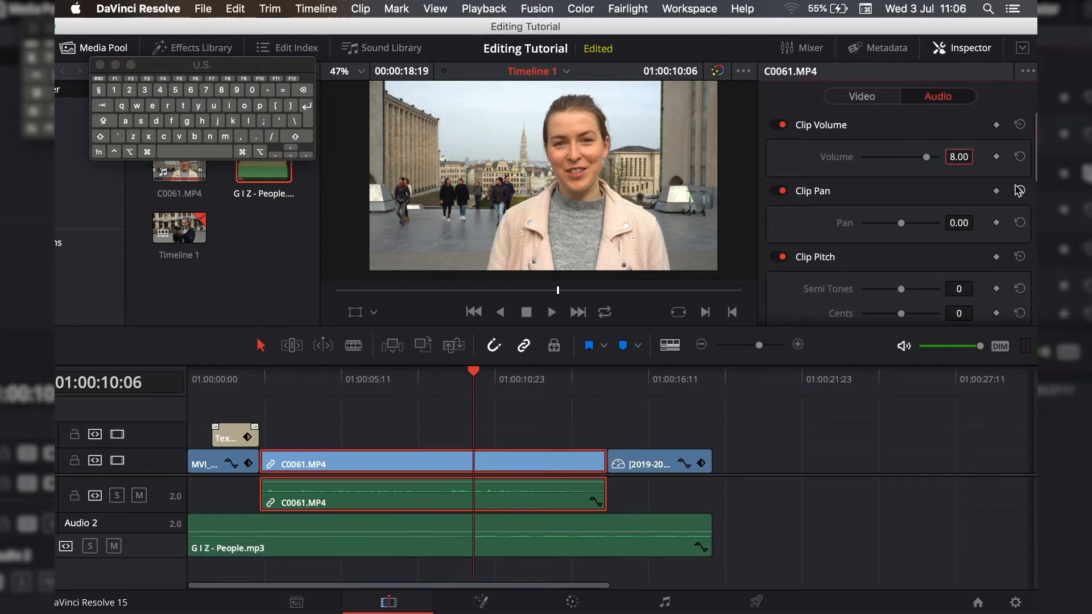
{"action": "left_click", "coordinate": [959, 157]}
{"action": "type", "text": "10"}
{"action": "key", "text": "Return"}
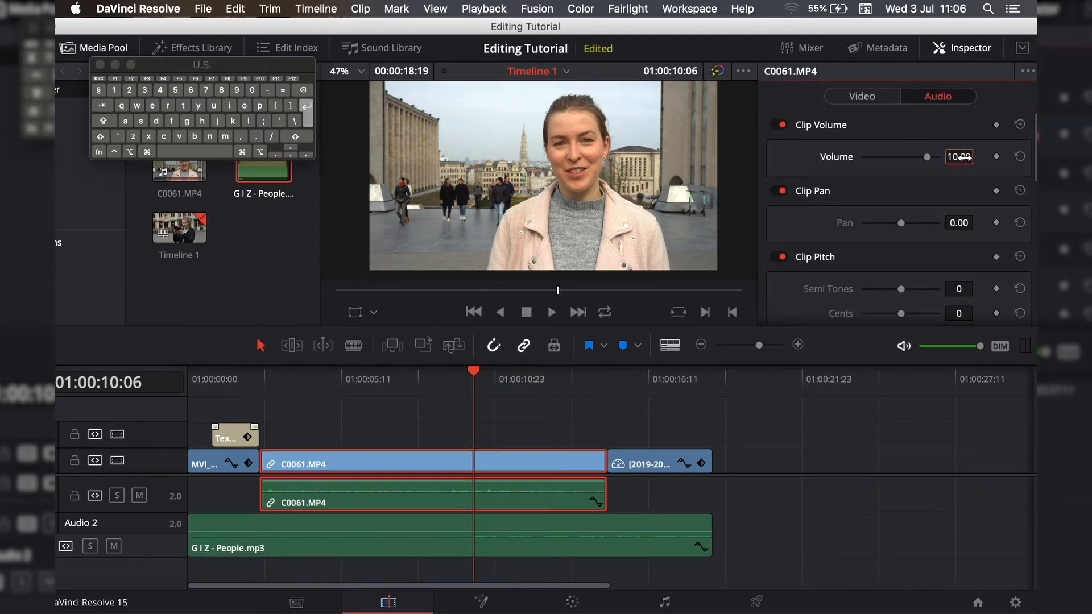
{"action": "key", "text": "space"}
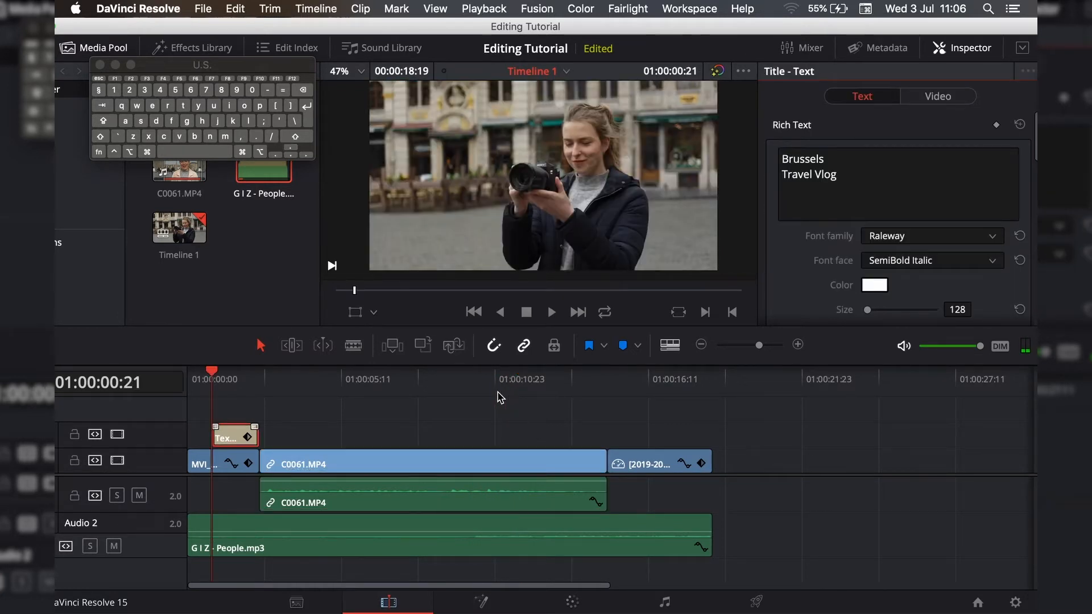
- Add a volume keyframe at -25.00 to the G I Z - People.mp3 clip where C0061.MP4 starts, at 01:00:02:14
{"action": "key", "text": "Down"}
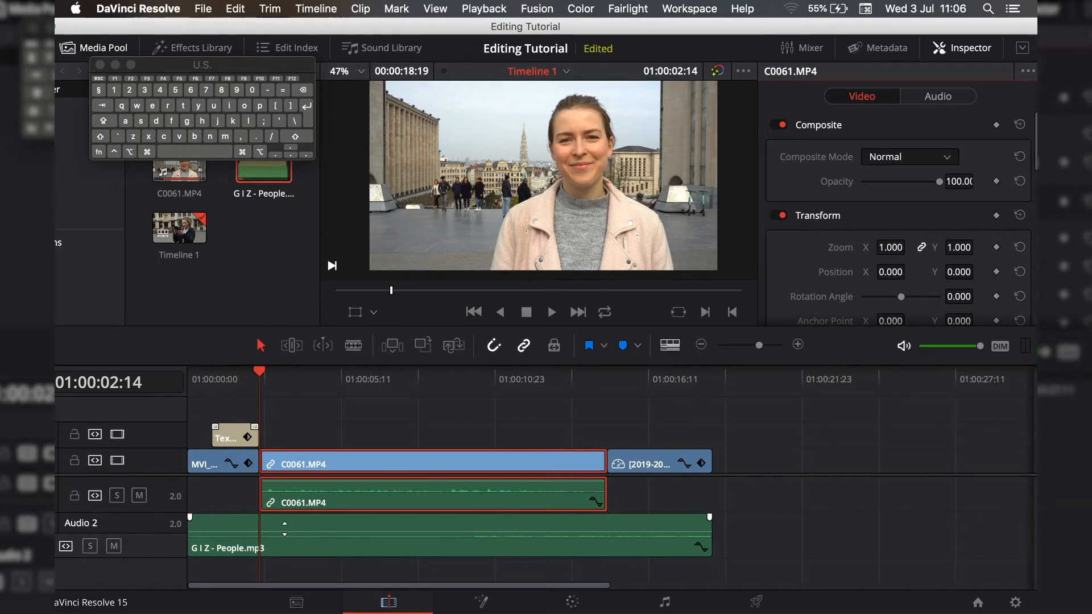
{"action": "left_click", "coordinate": [318, 549]}
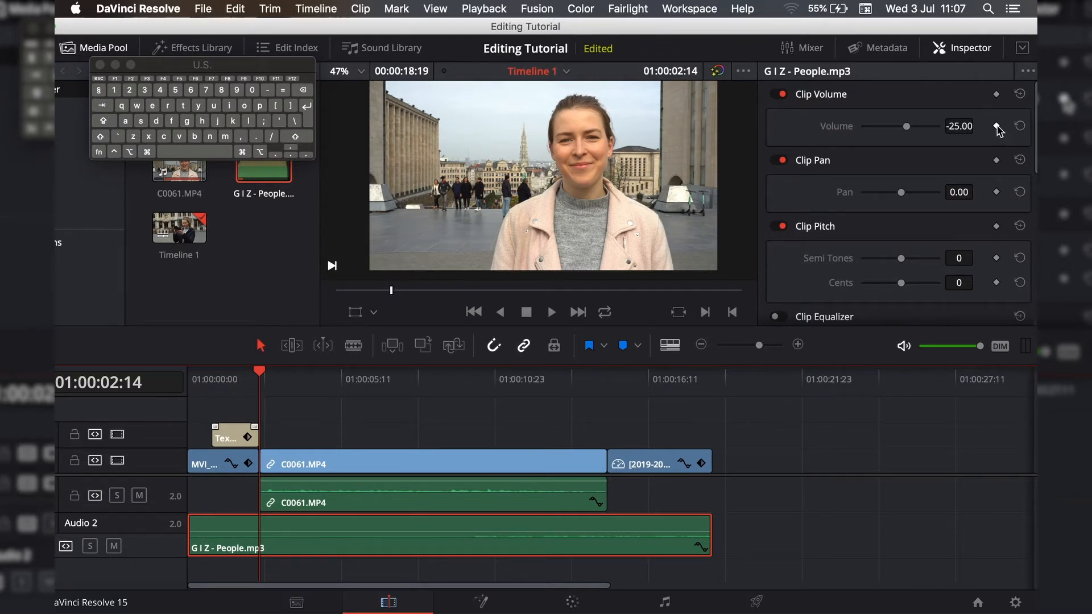
{"action": "left_click", "coordinate": [997, 126]}
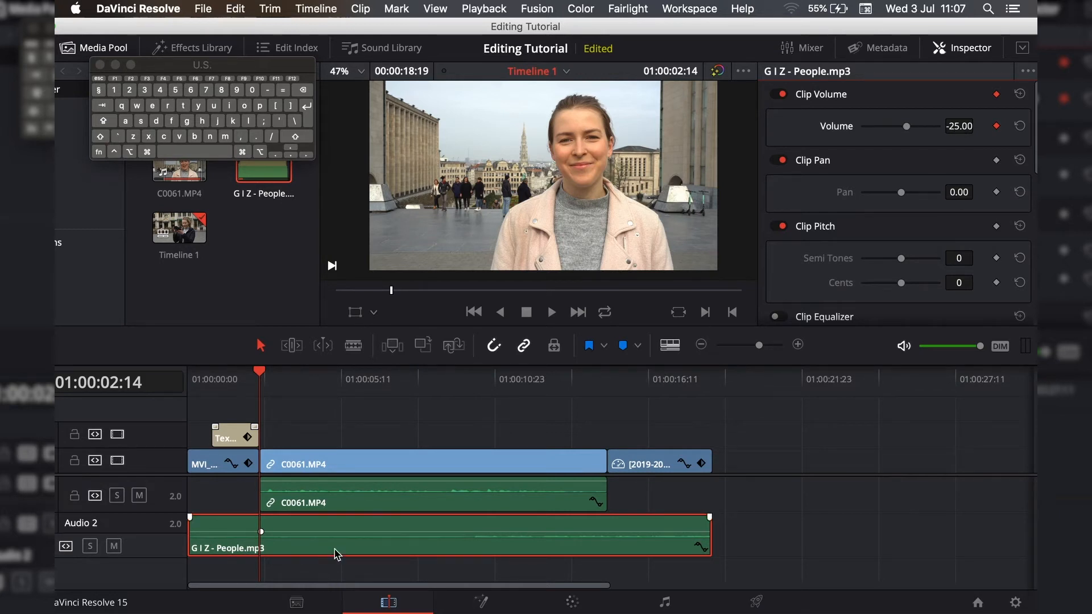
- Add a second volume keyframe to the music five frames earlier, at 01:00:02:09, with its volume set to -15.00
{"action": "key", "text": "Left"}
{"action": "key", "text": "Left"}
{"action": "key", "text": "Left"}
{"action": "key", "text": "Left"}
{"action": "key", "text": "Left"}
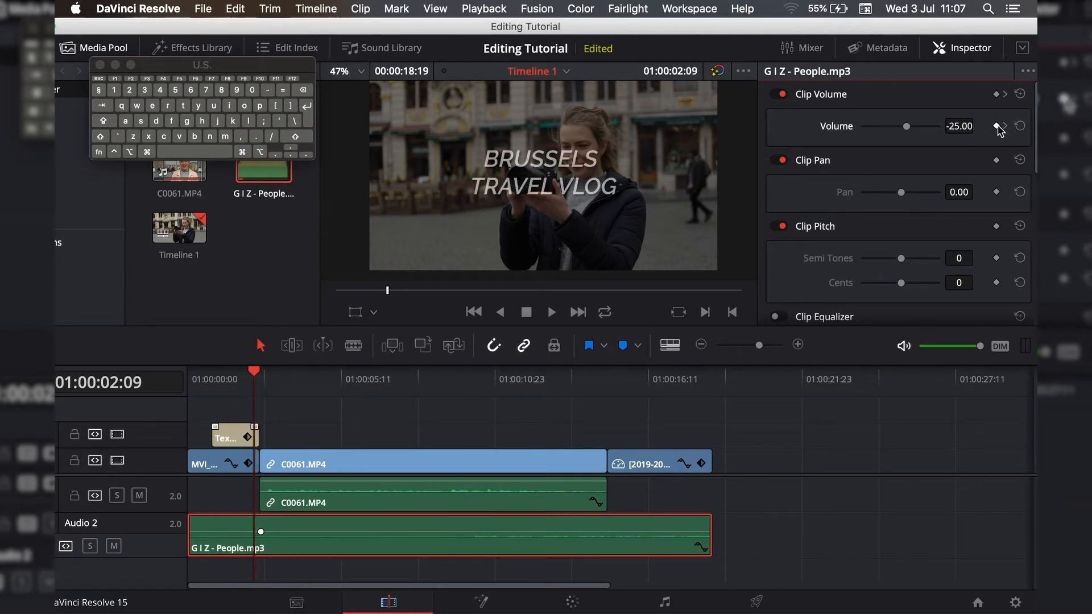
{"action": "left_click", "coordinate": [996, 127]}
{"action": "type", "text": "25.00"}
{"action": "type", "text": "-20"}
{"action": "key", "text": "Return"}
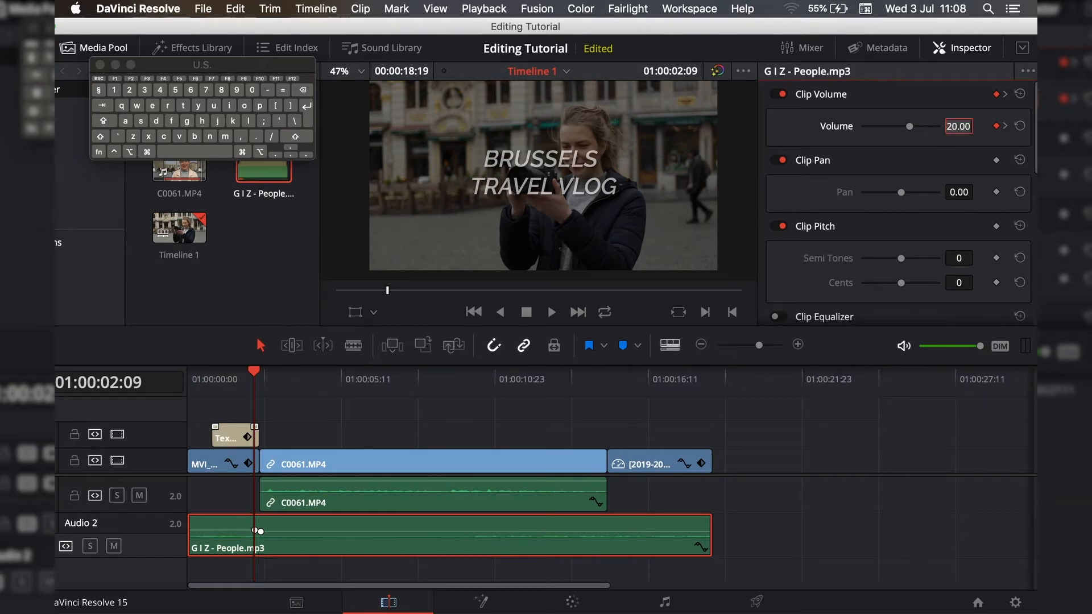
{"action": "type", "text": "-15"}
{"action": "key", "text": "Return"}
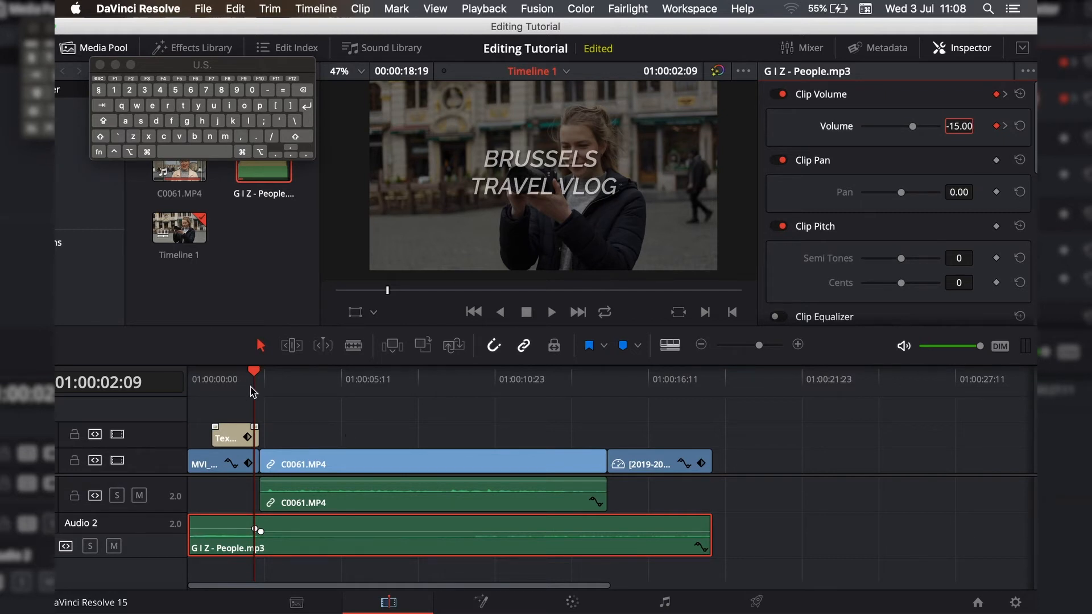
- Add a volume keyframe at -25.00 to the G I Z - People.mp3 clip five frames before C0061.MP4 ends, at 01:00:14:20
{"action": "left_click_drag", "start_coordinate": [253, 375], "coordinate": [153, 372]}
{"action": "key", "text": "Down"}
{"action": "key", "text": "Down"}
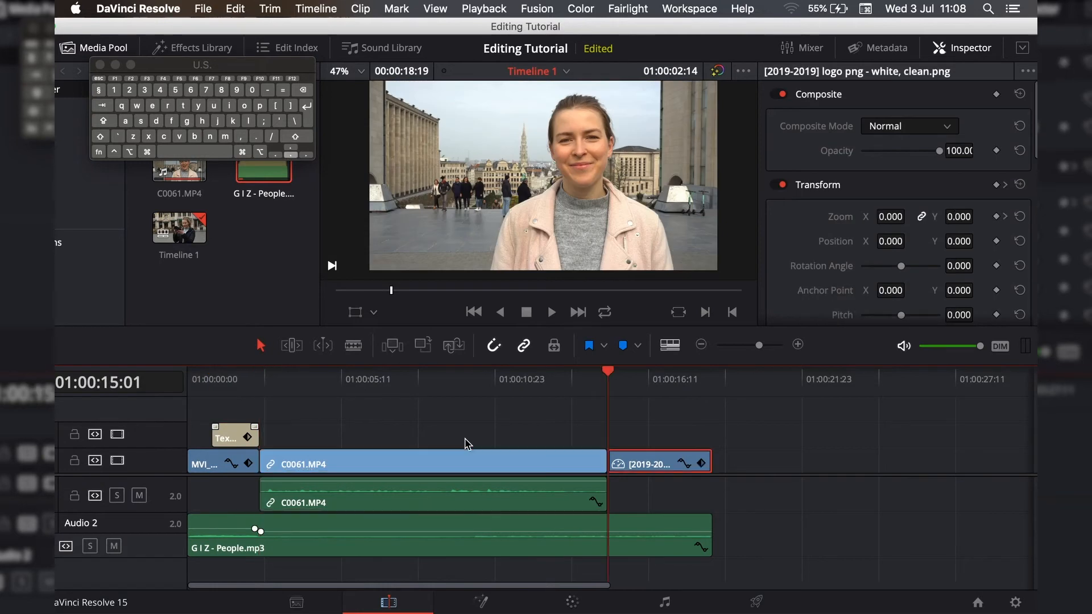
{"action": "left_click", "coordinate": [586, 532]}
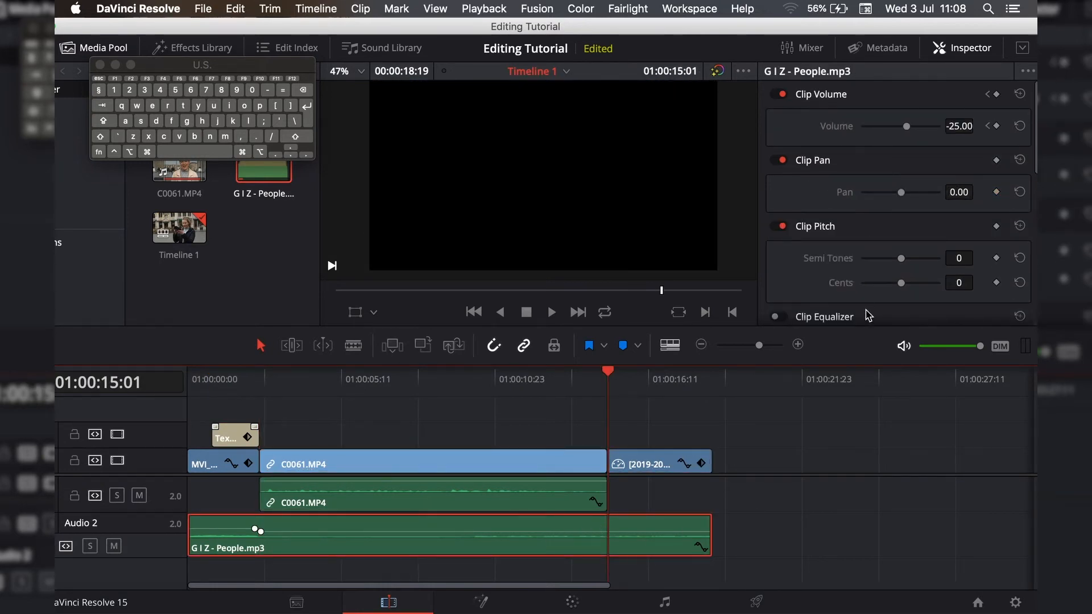
{"action": "key", "text": "Left"}
{"action": "key", "text": "Left"}
{"action": "key", "text": "Left"}
{"action": "key", "text": "Left"}
{"action": "key", "text": "Left"}
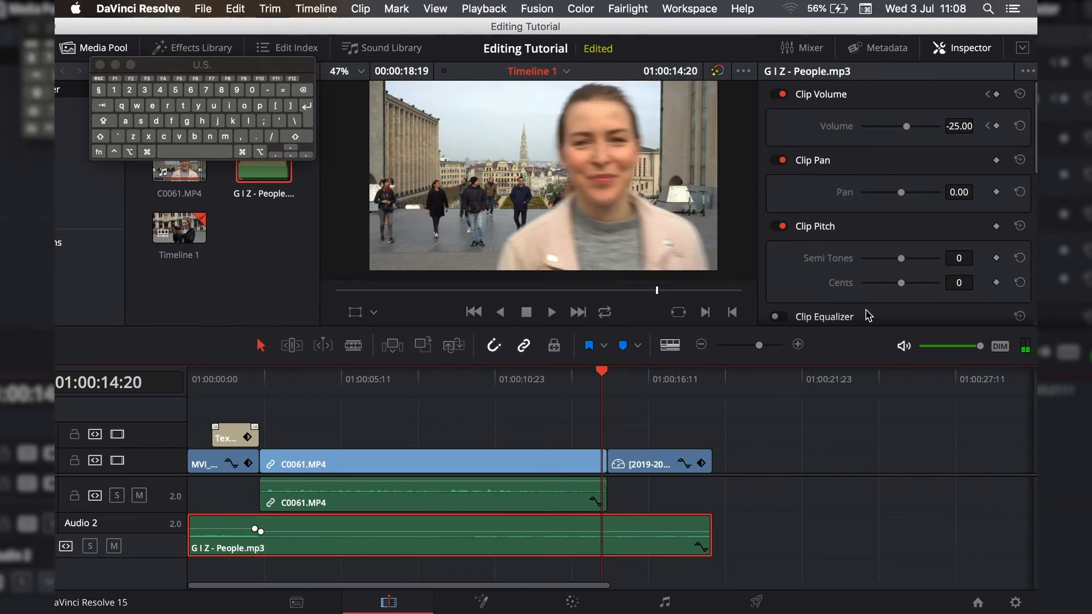
{"action": "left_click", "coordinate": [996, 126]}
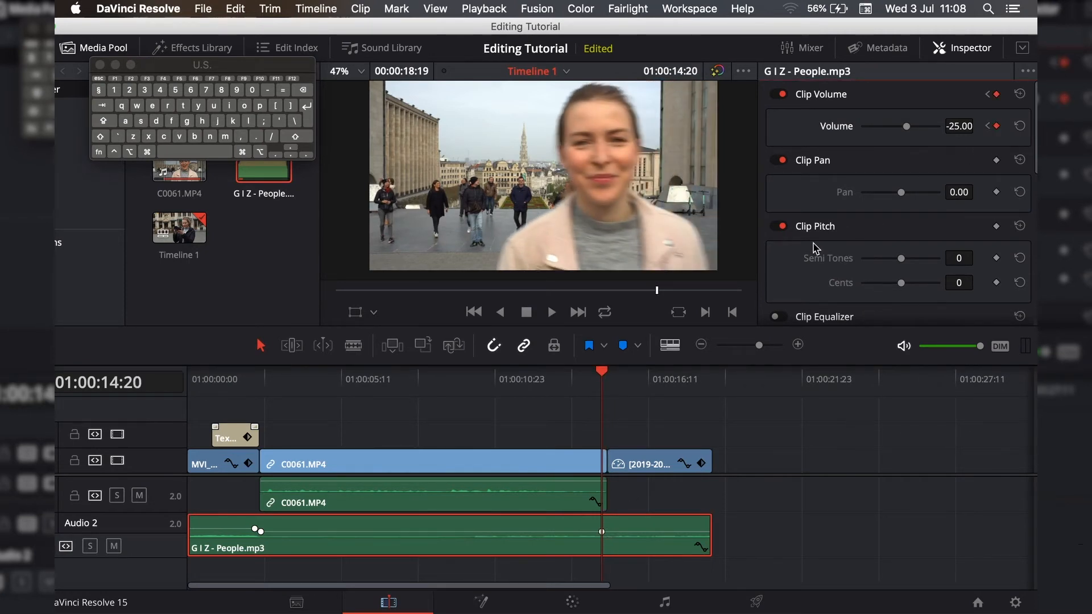
- Add another volume keyframe to the music where the logo clip starts, at 01:00:15:01, with its volume set to -15.00
{"action": "key", "text": "Right"}
{"action": "key", "text": "Right"}
{"action": "key", "text": "Right"}
{"action": "key", "text": "Right"}
{"action": "key", "text": "Right"}
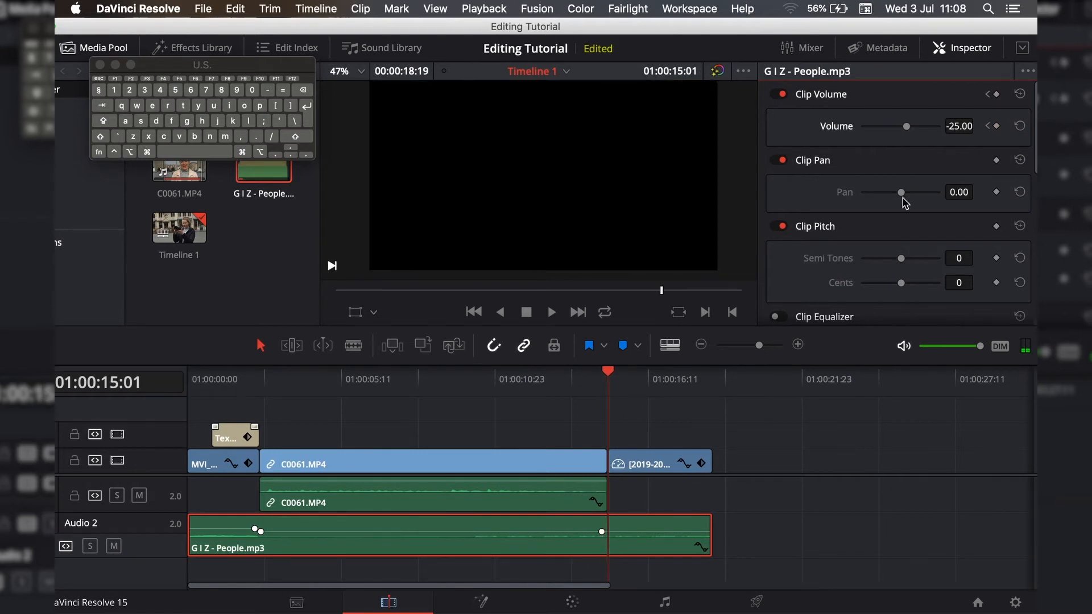
{"action": "left_click", "coordinate": [996, 126]}
{"action": "type", "text": "-15"}
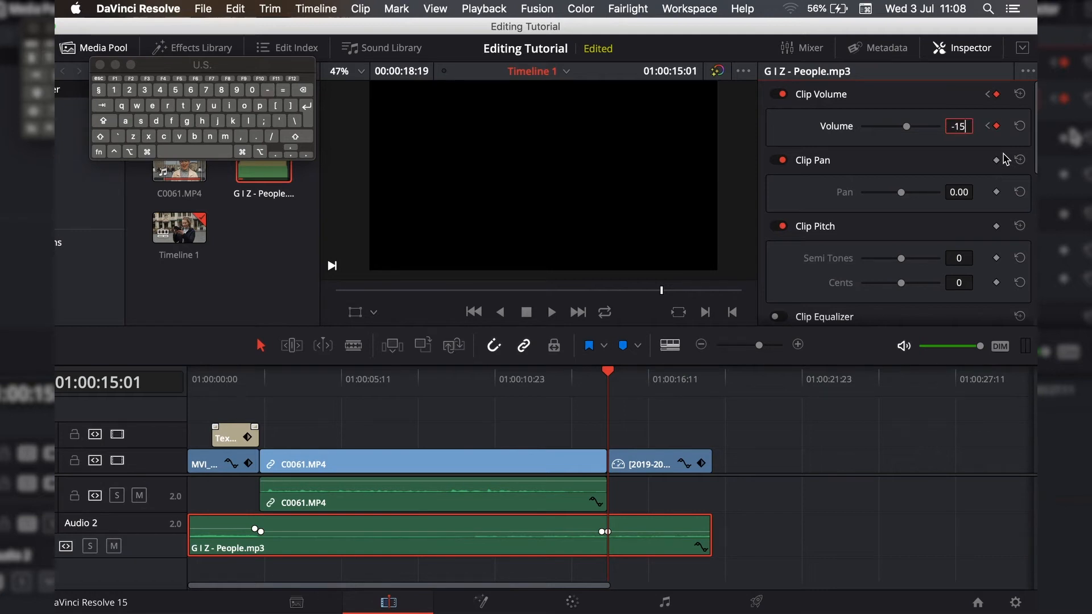
{"action": "key", "text": "Return"}
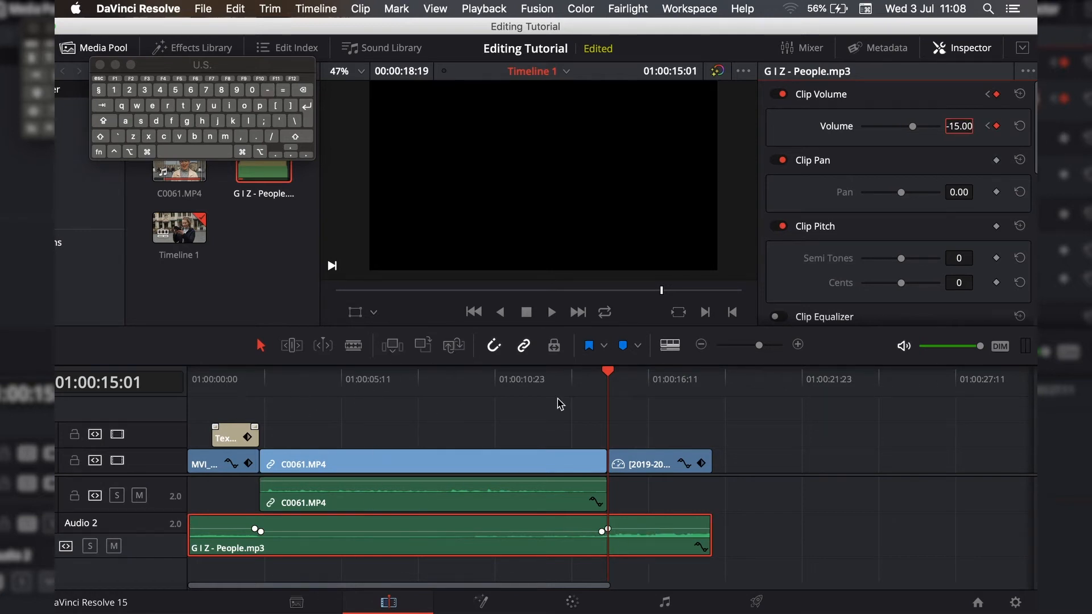
- Preview the music volume change from the end of C0061.MP4 into the logo, and scrub through the opening title section
{"action": "left_click", "coordinate": [576, 382]}
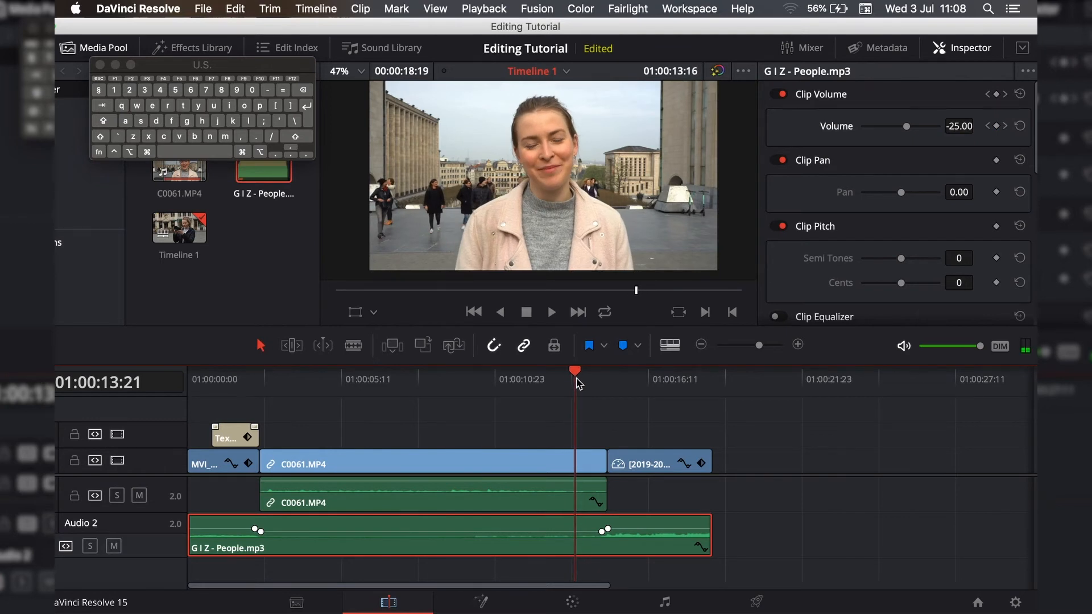
{"action": "key", "text": "space"}
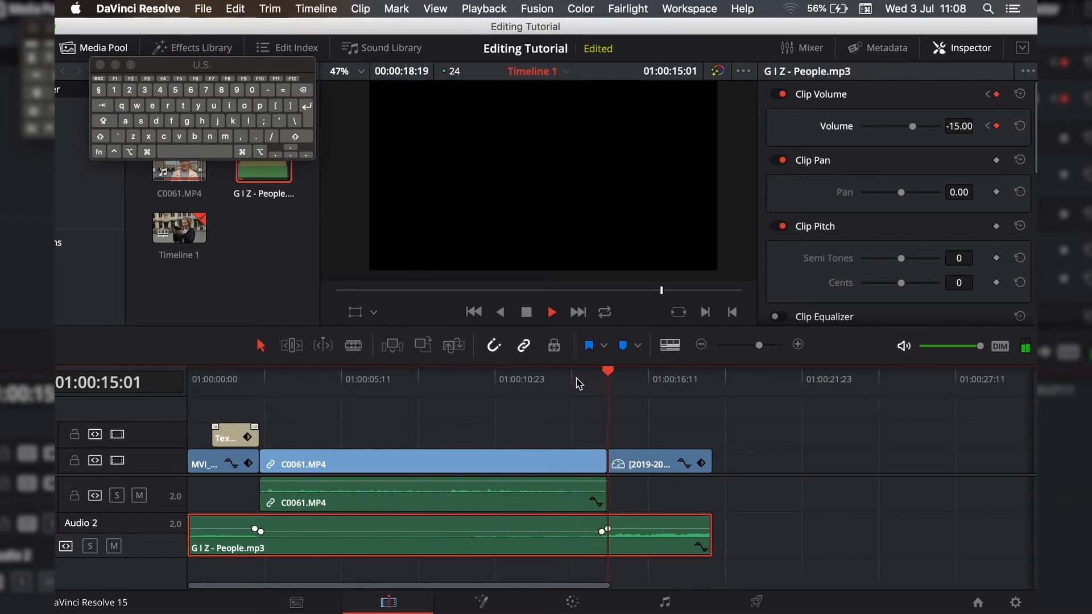
{"action": "key", "text": "space"}
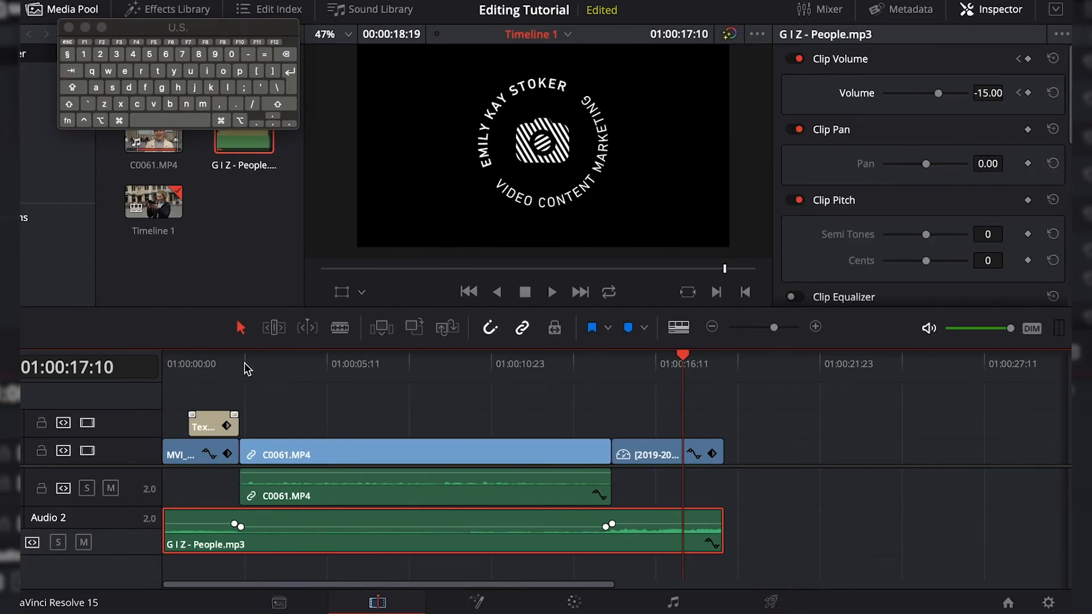
{"action": "left_click", "coordinate": [199, 365]}
{"action": "left_click_drag", "start_coordinate": [200, 362], "coordinate": [232, 363]}
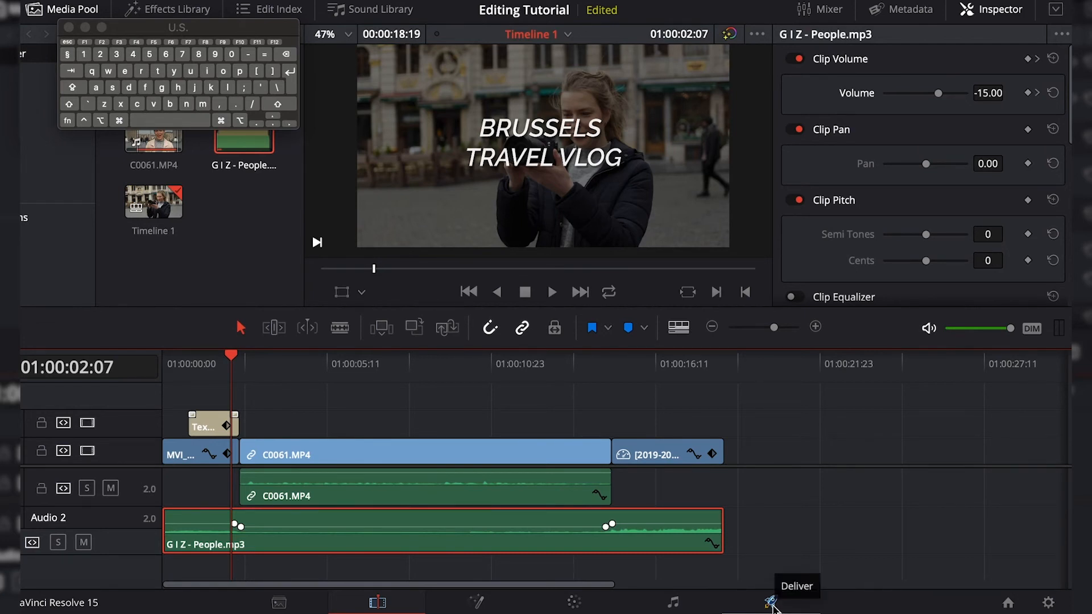
- Switch to the Deliver page and reposition the window so the full render settings are in view
{"action": "left_click", "coordinate": [772, 606]}
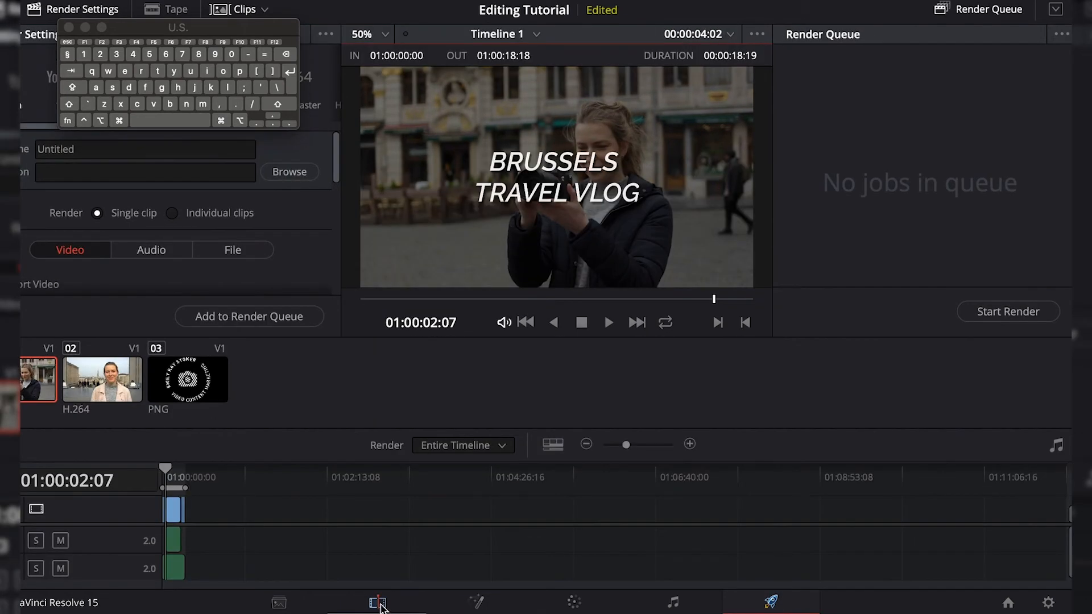
{"action": "left_click", "coordinate": [378, 605]}
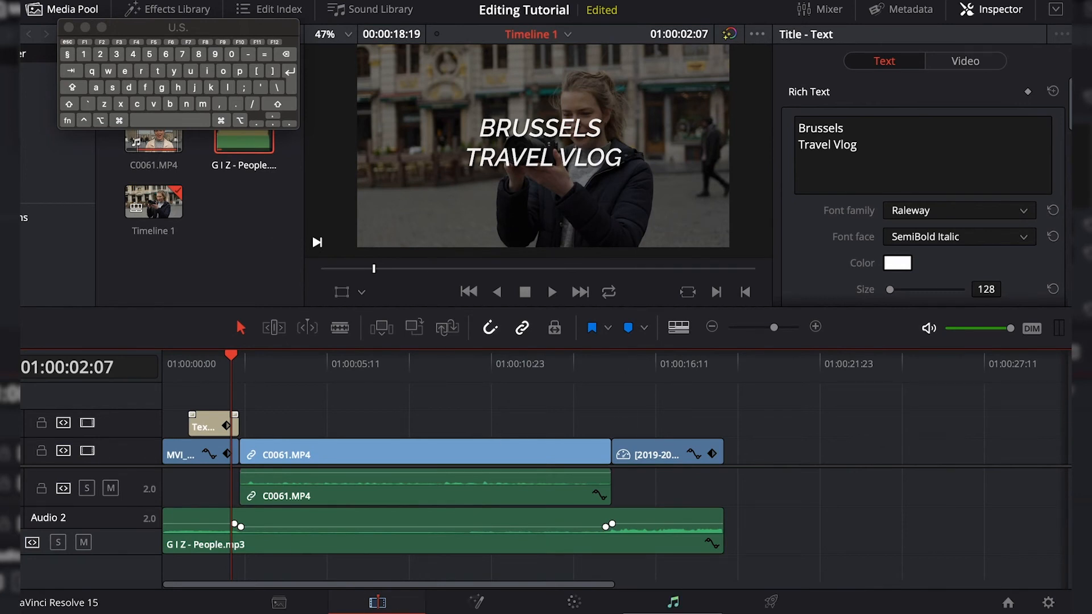
{"action": "left_click", "coordinate": [775, 604]}
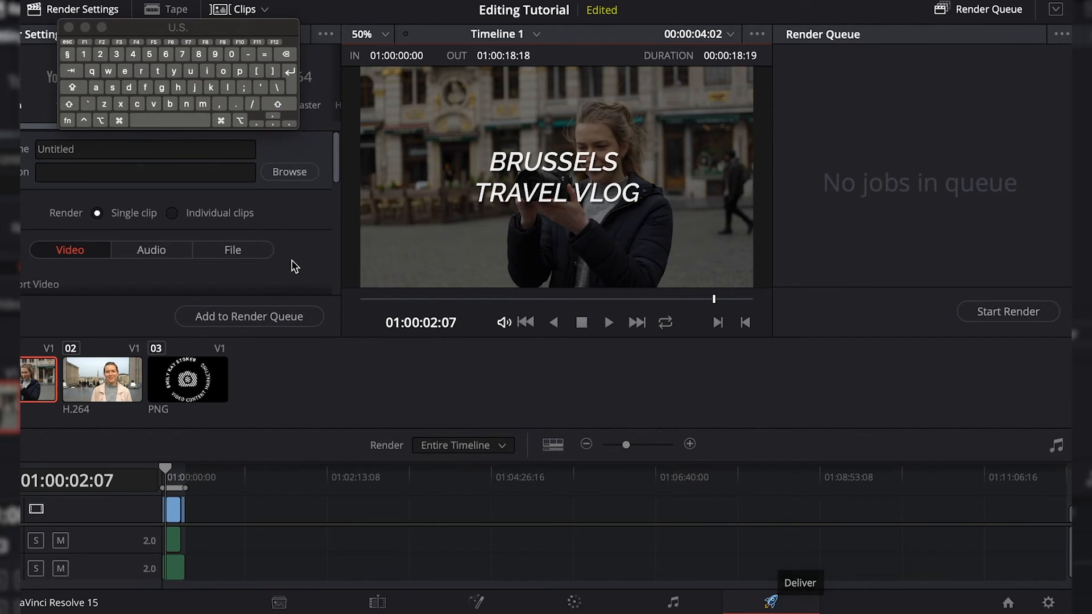
{"action": "left_click_drag", "start_coordinate": [135, 33], "coordinate": [734, 2]}
{"action": "left_click_drag", "start_coordinate": [734, 3], "coordinate": [734, 0]}
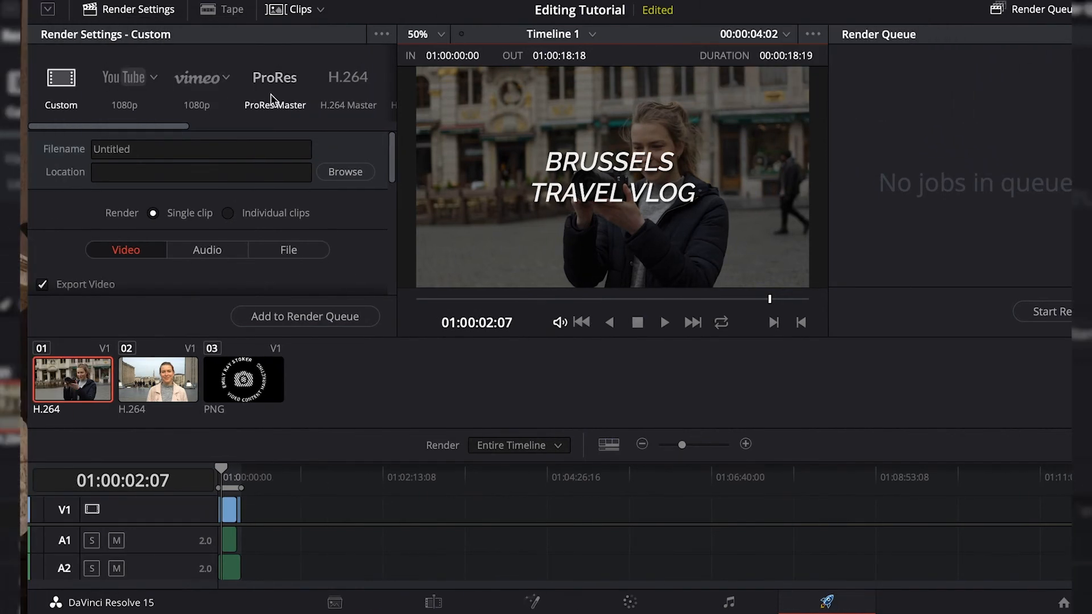
- Set the render filename to Video Editing Tutorial in the Custom render settings
{"action": "scroll", "coordinate": [271, 205], "scroll_direction": "down", "scroll_amount": 5}
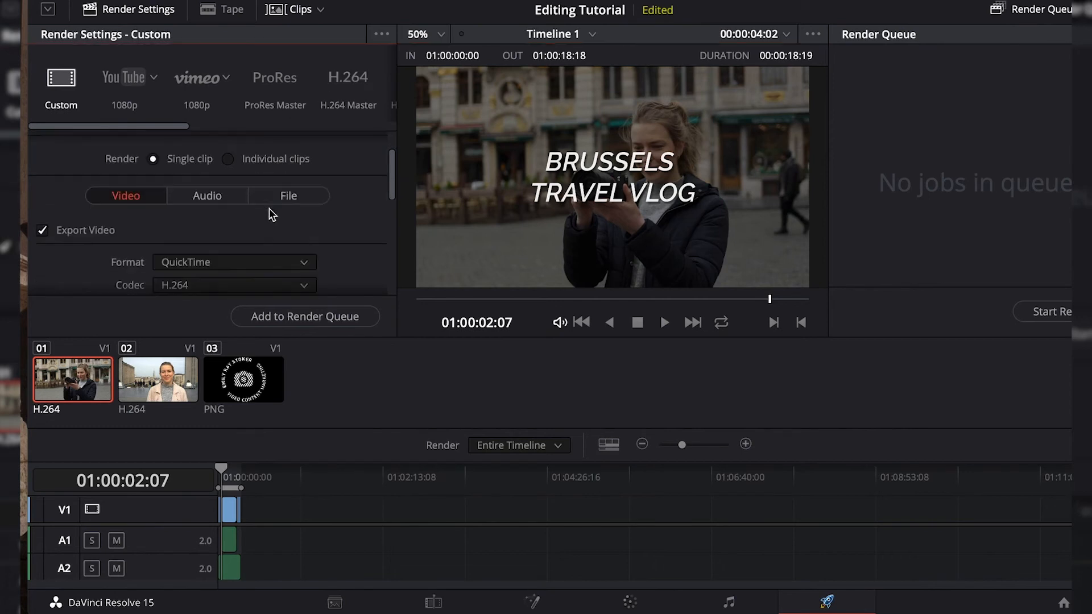
{"action": "scroll", "coordinate": [271, 213], "scroll_direction": "up", "scroll_amount": 5}
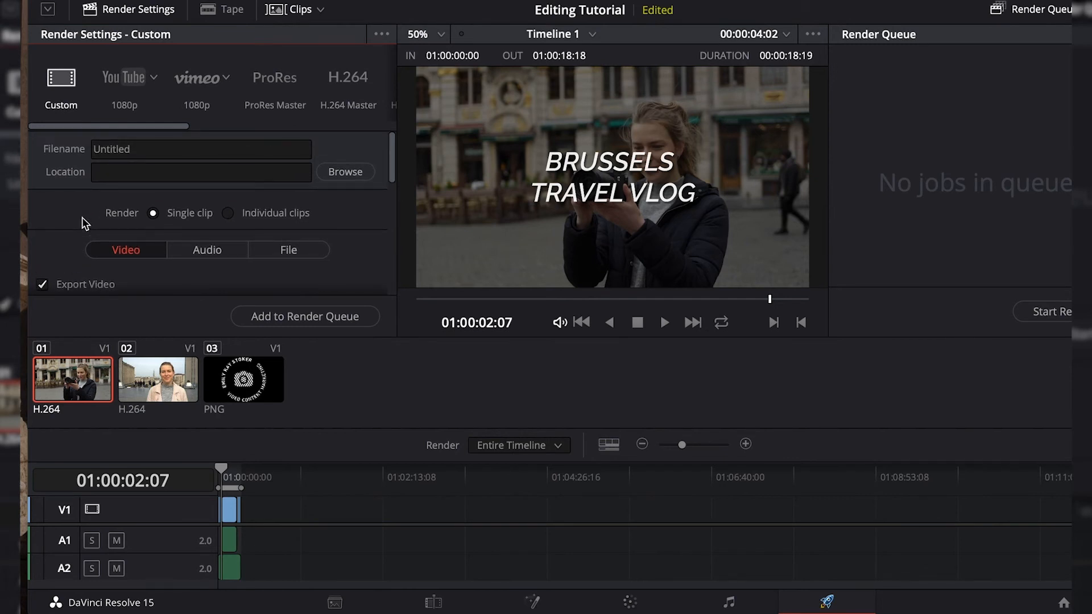
{"action": "left_click", "coordinate": [140, 149]}
{"action": "double_click", "coordinate": [164, 150]}
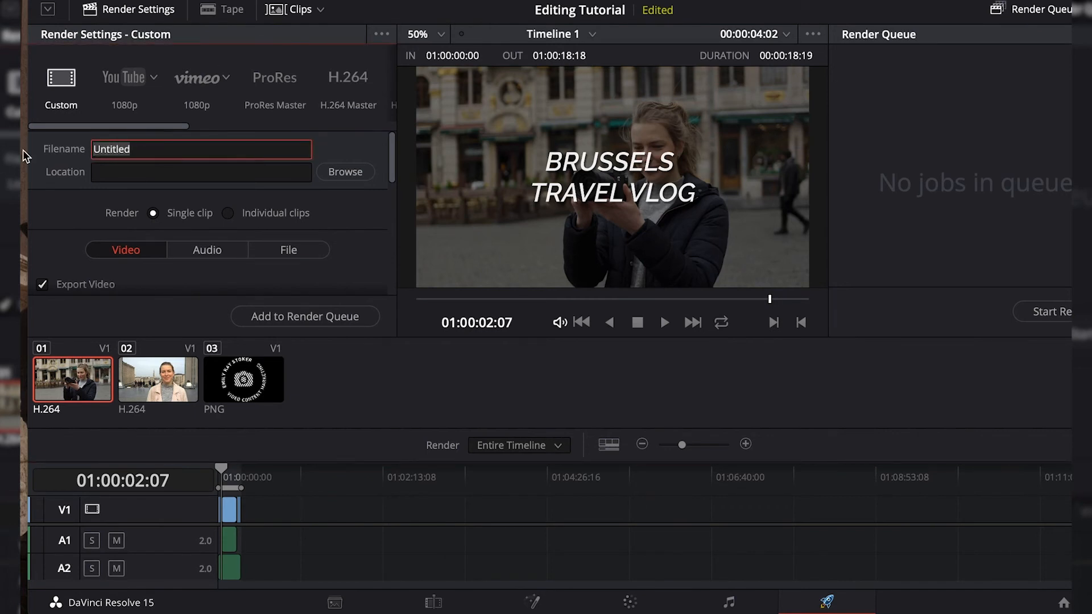
{"action": "type", "text": "Video Editing Tutorial"}
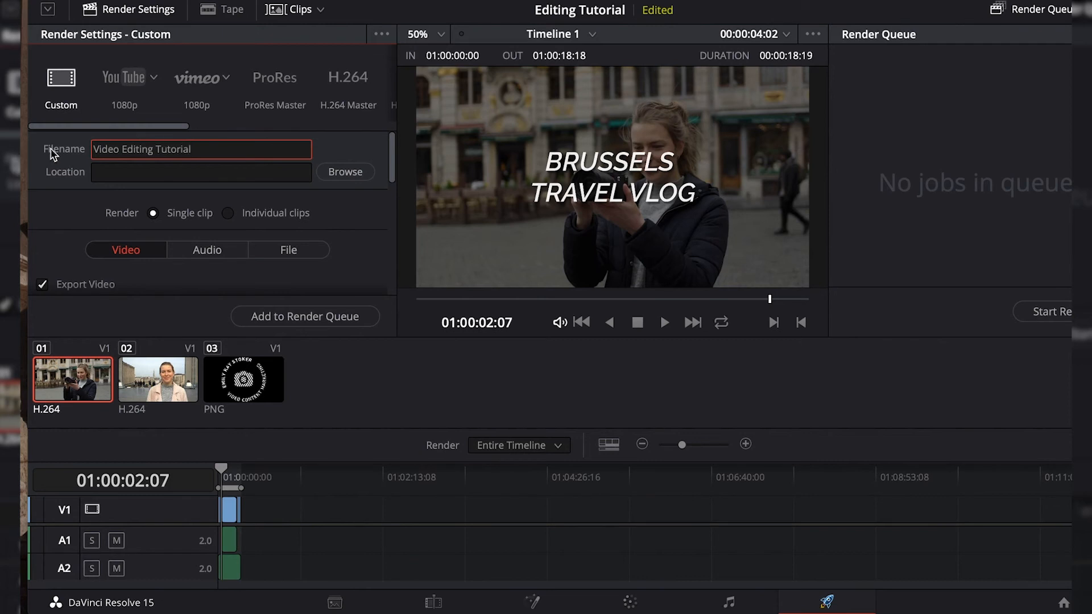
- Set the render location to the #Editing Tutorial folder on the Desktop, keeping the file name Video Editing Tutorial.mov
{"action": "left_click", "coordinate": [156, 169]}
{"action": "left_click", "coordinate": [353, 175]}
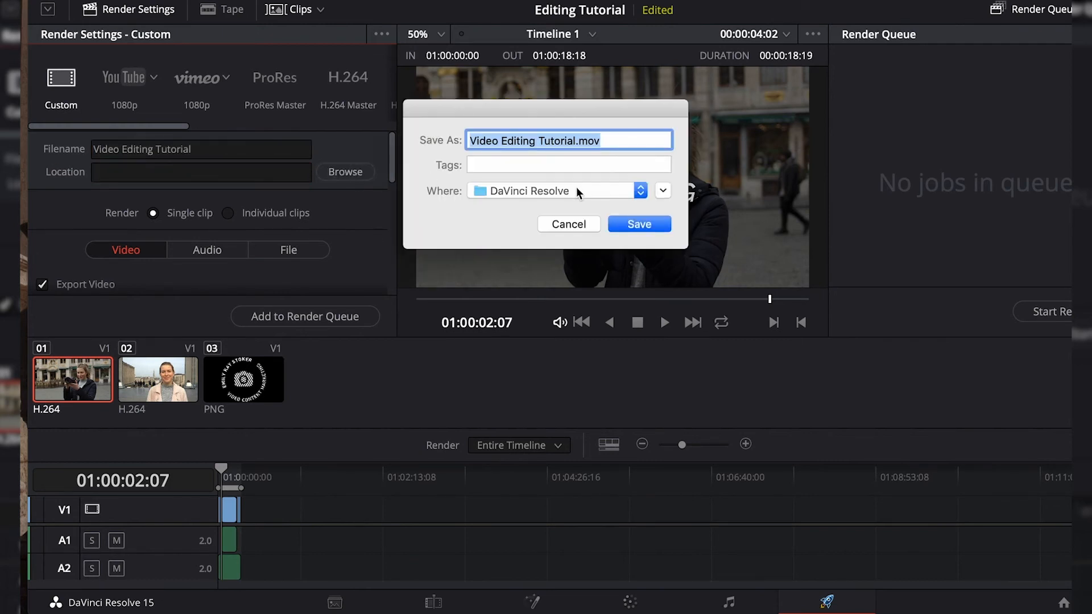
{"action": "left_click", "coordinate": [643, 191]}
{"action": "left_click", "coordinate": [665, 193]}
{"action": "left_click", "coordinate": [663, 192]}
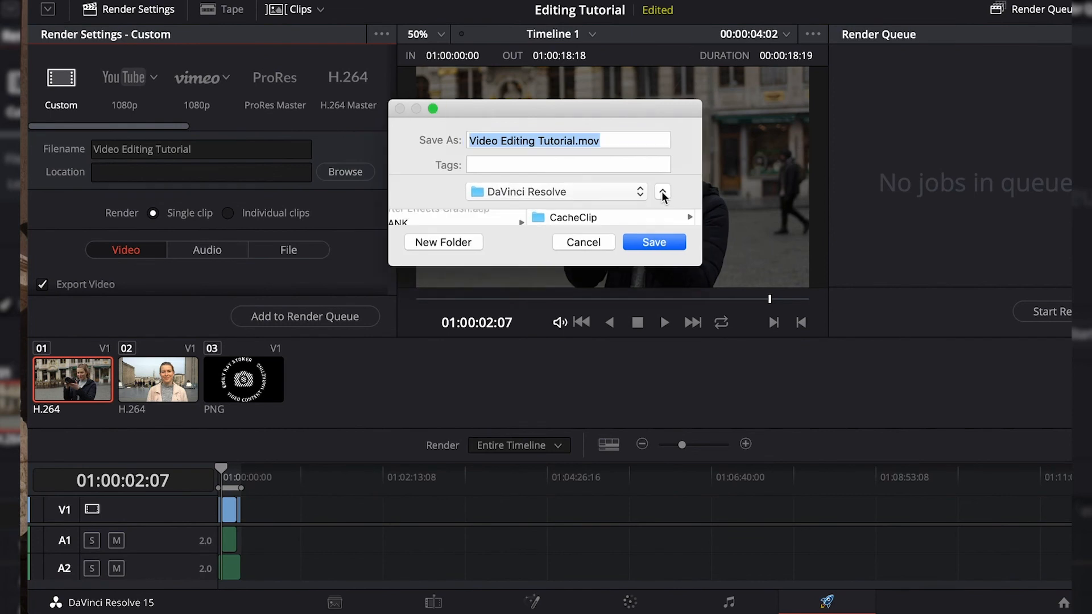
{"action": "left_click", "coordinate": [279, 337]}
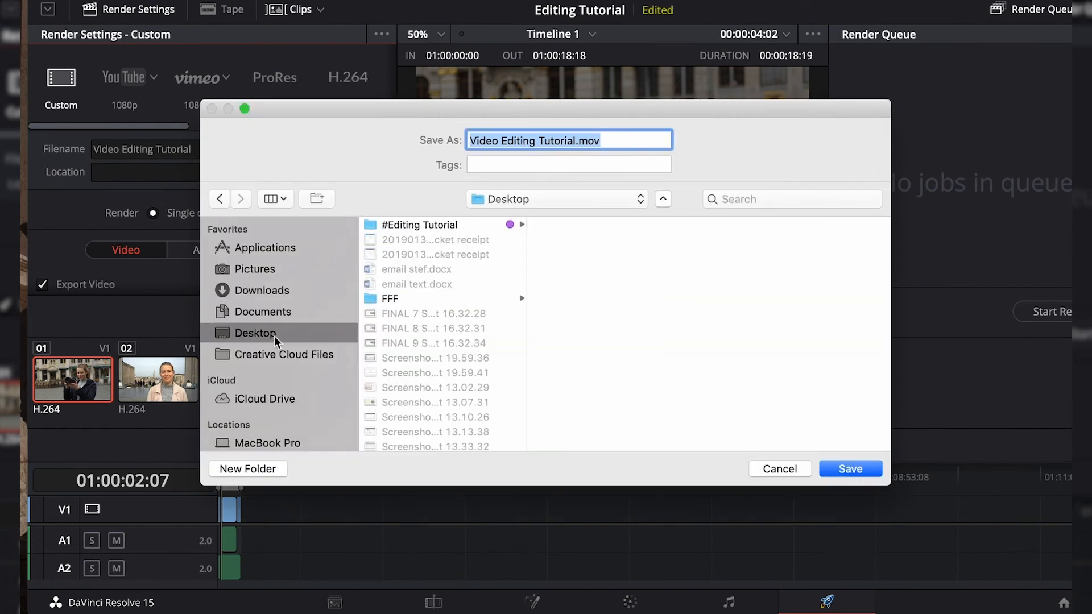
{"action": "left_click", "coordinate": [438, 228]}
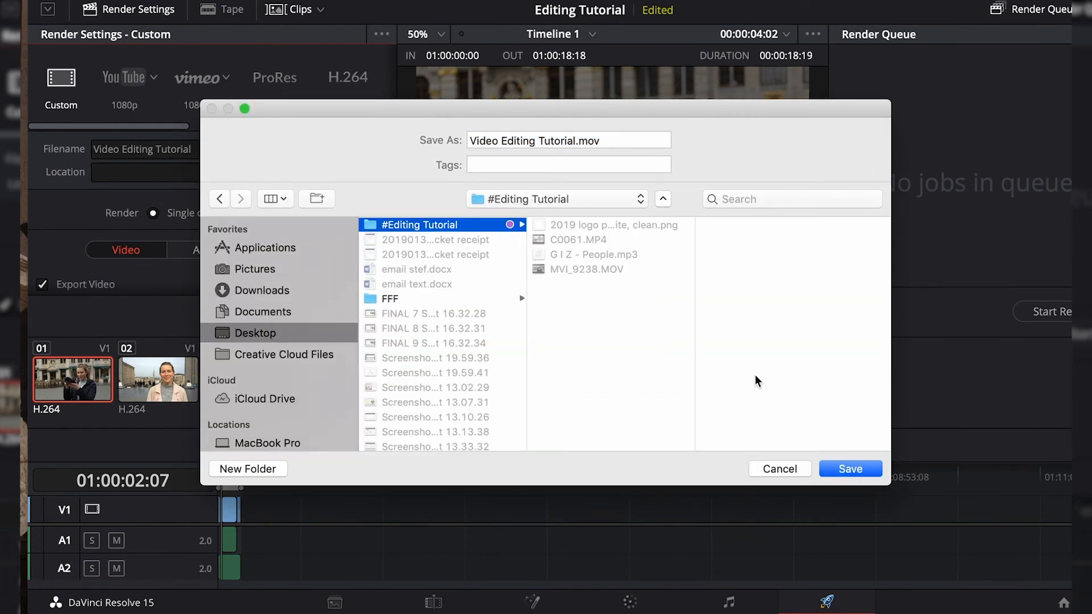
{"action": "left_click", "coordinate": [851, 469]}
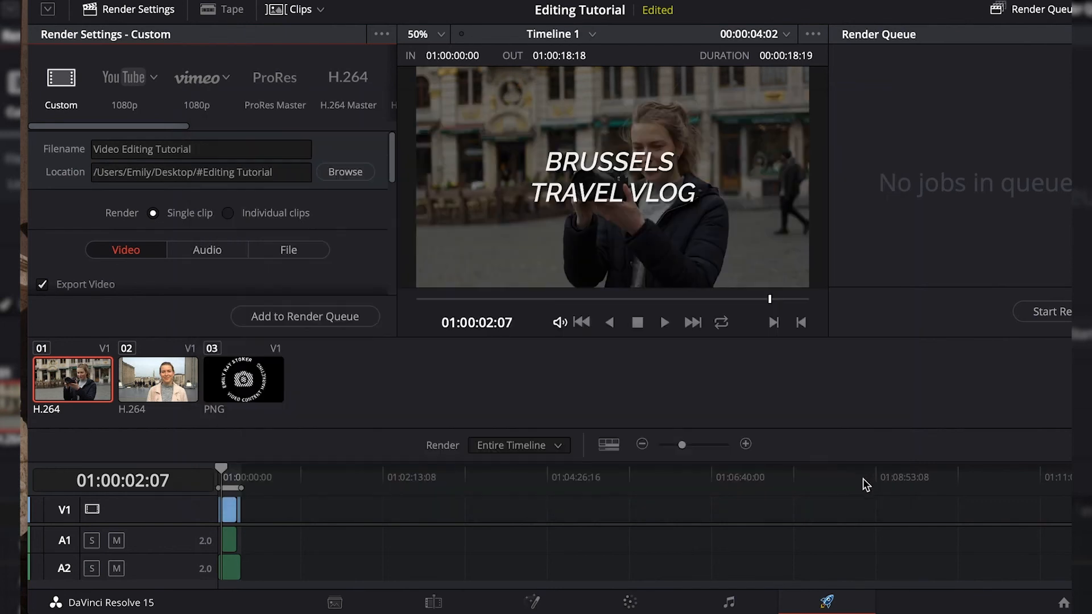
- Review the video export settings, add the entire timeline to the render queue as a single clip, and start the render
{"action": "scroll", "coordinate": [316, 221], "scroll_direction": "down", "scroll_amount": 2}
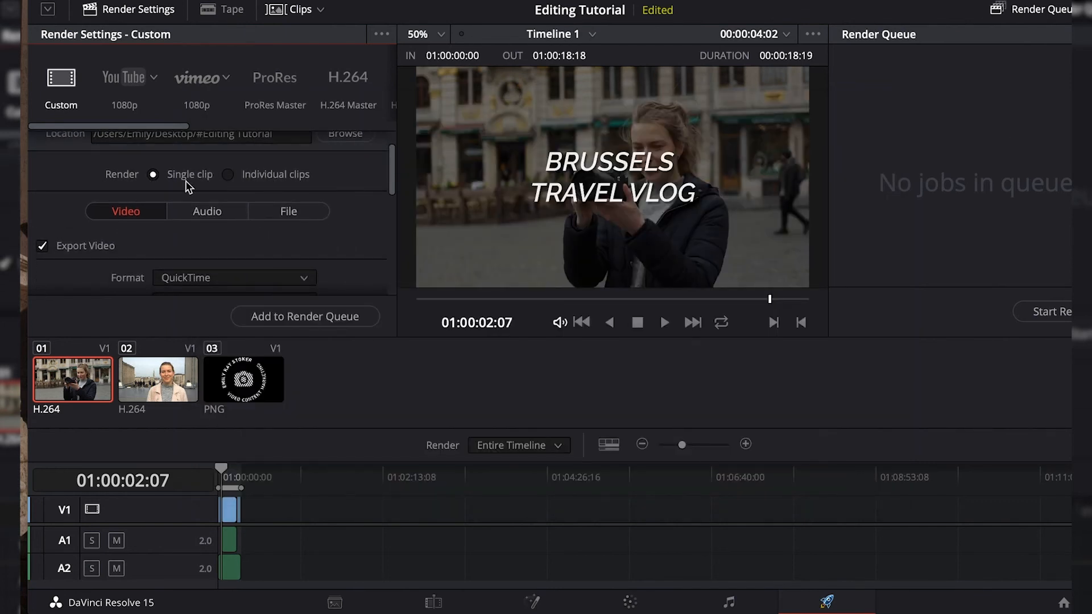
{"action": "scroll", "coordinate": [154, 181], "scroll_direction": "down", "scroll_amount": 2}
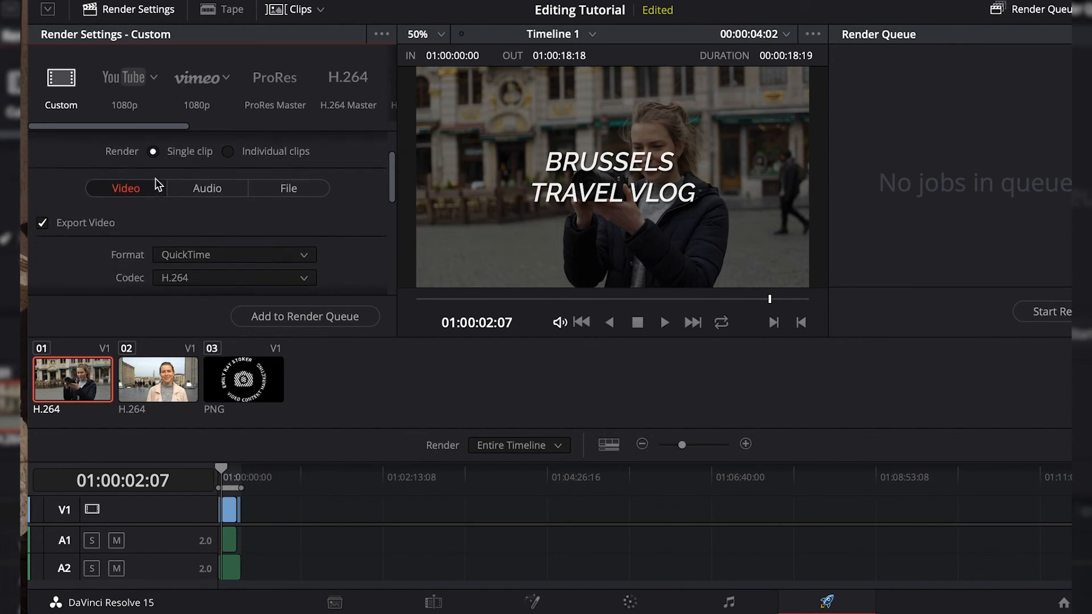
{"action": "scroll", "coordinate": [118, 187], "scroll_direction": "down", "scroll_amount": 5}
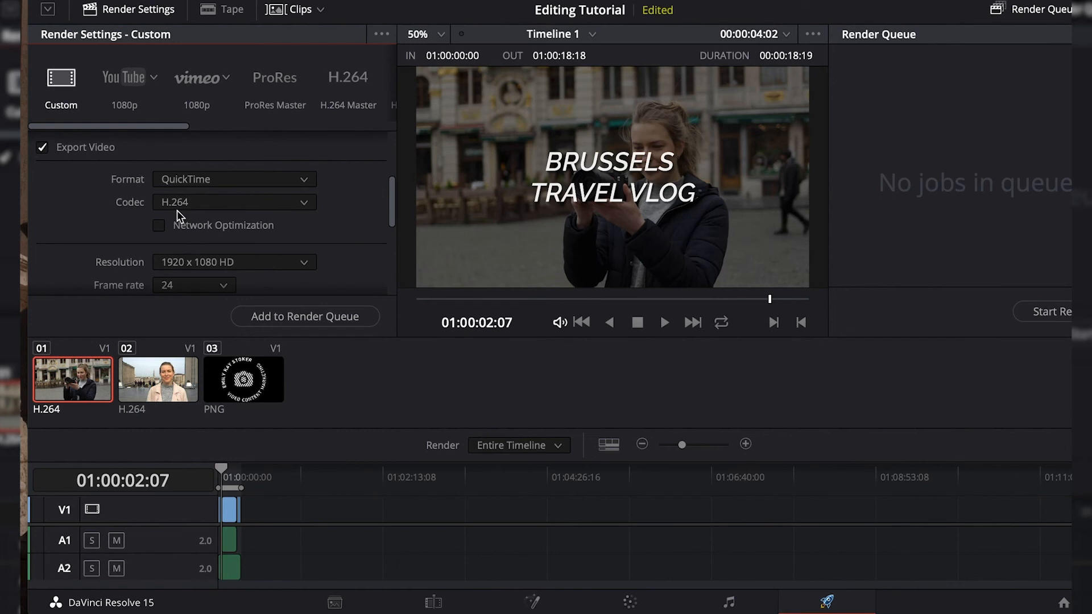
{"action": "scroll", "coordinate": [341, 250], "scroll_direction": "down", "scroll_amount": 5}
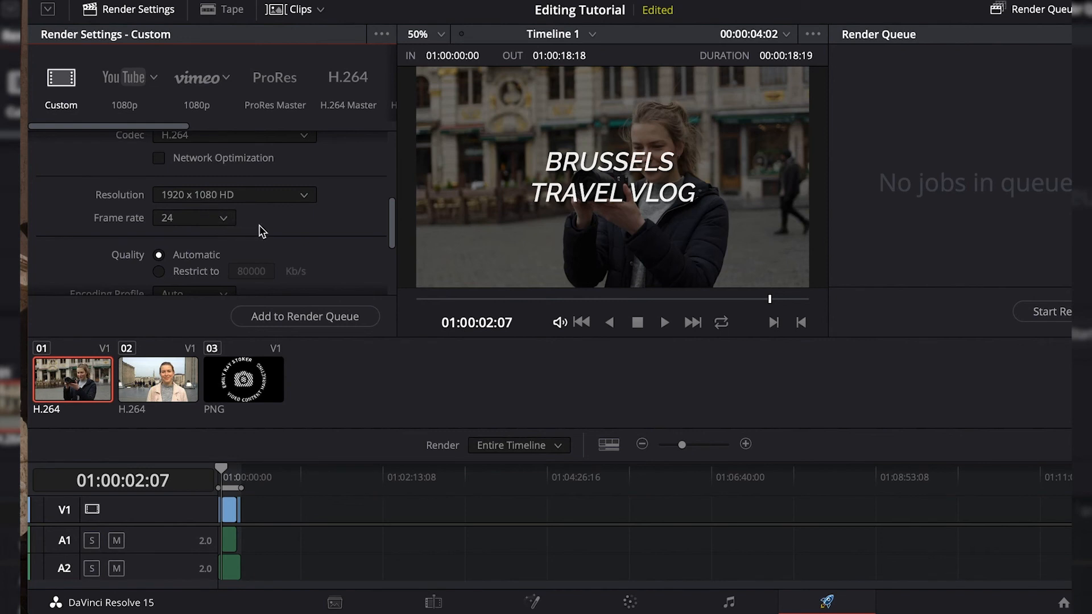
{"action": "scroll", "coordinate": [343, 233], "scroll_direction": "down", "scroll_amount": 1}
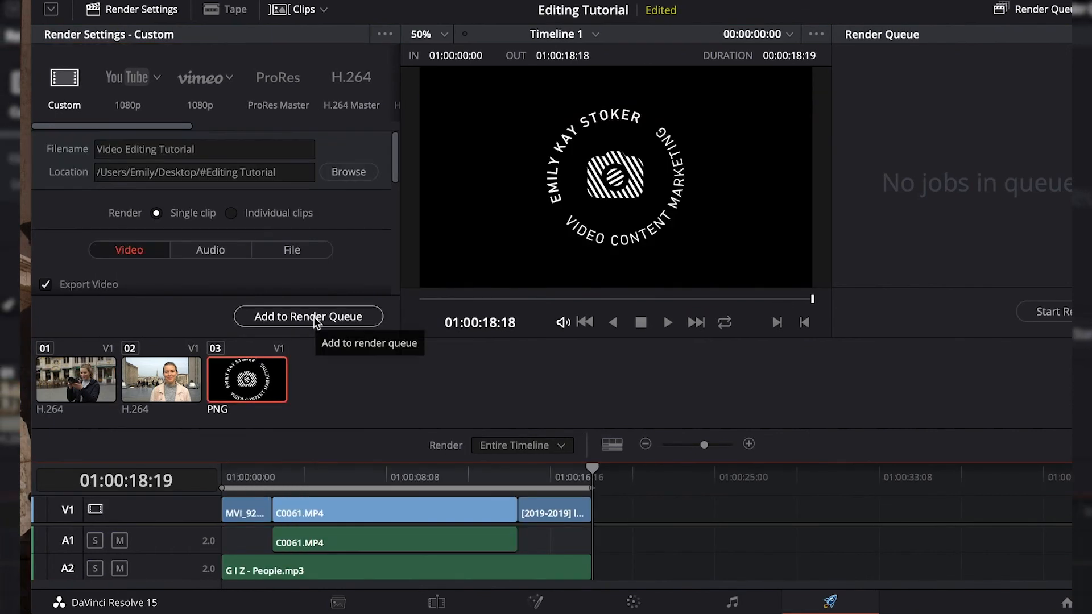
{"action": "left_click", "coordinate": [316, 318]}
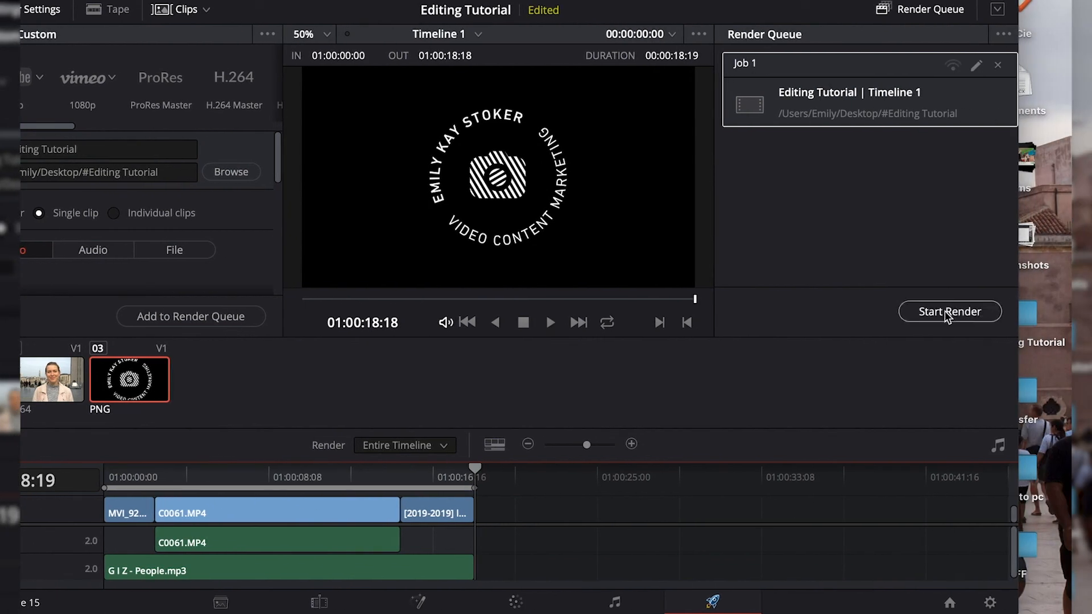
{"action": "left_click", "coordinate": [944, 312]}
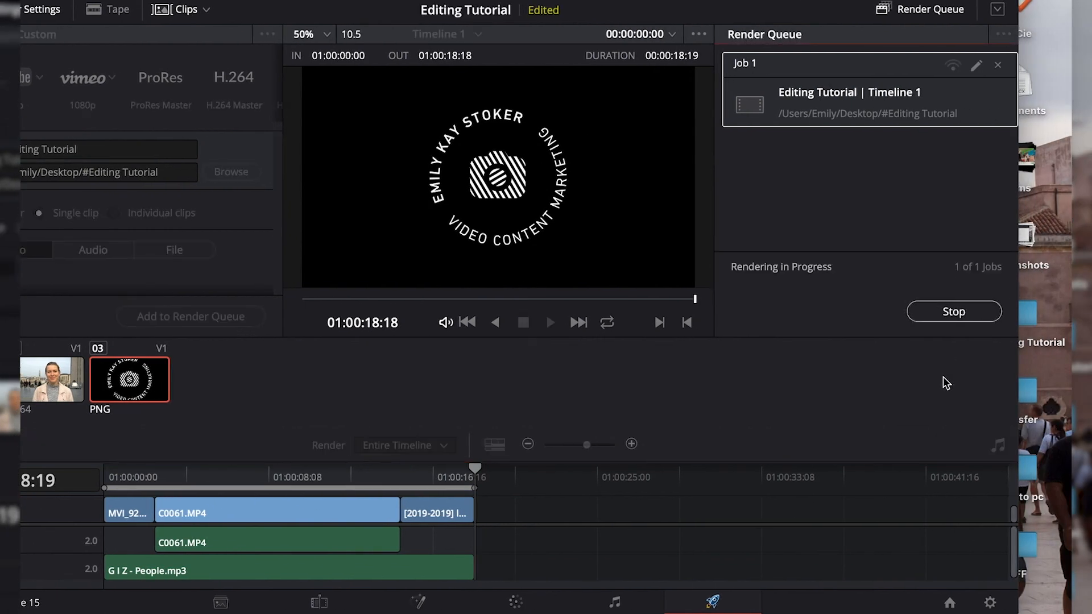